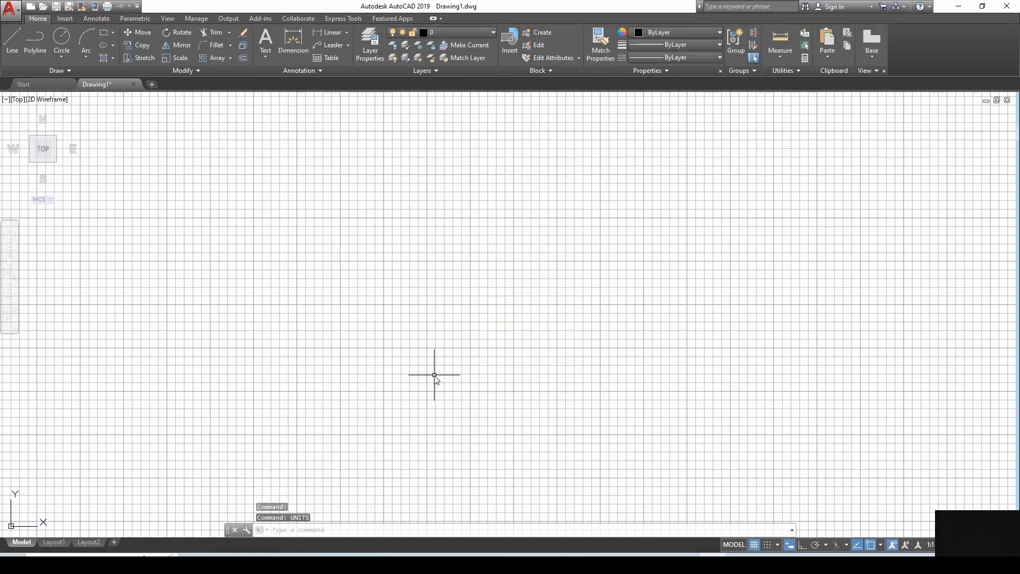
# - Set the model space limits from lower-left corner 0,0 to upper-right corner 210,297
pyautogui.write('LIMITS')
pyautogui.press('Return')
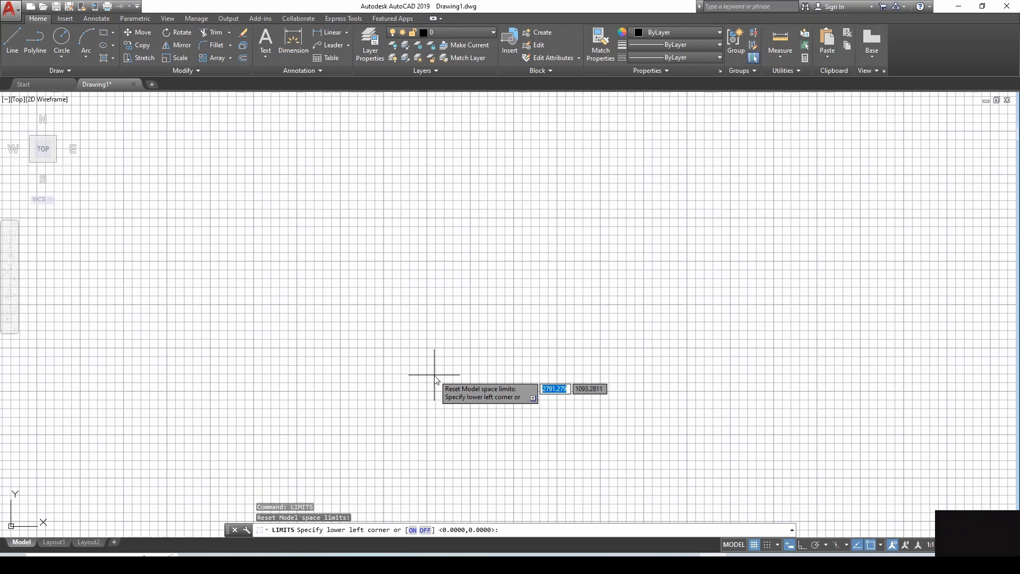
pyautogui.write('0,0')
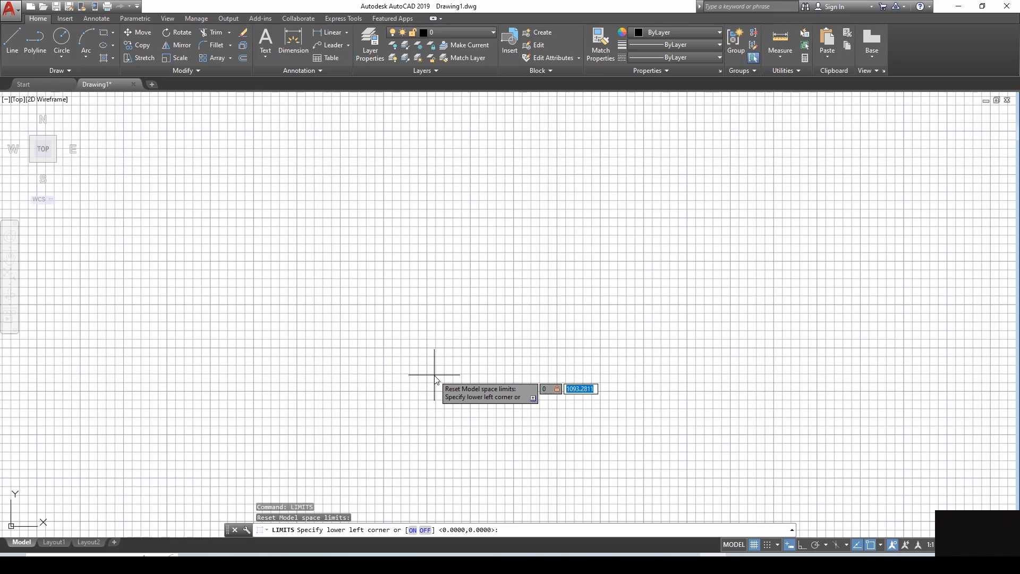
pyautogui.press('Return')
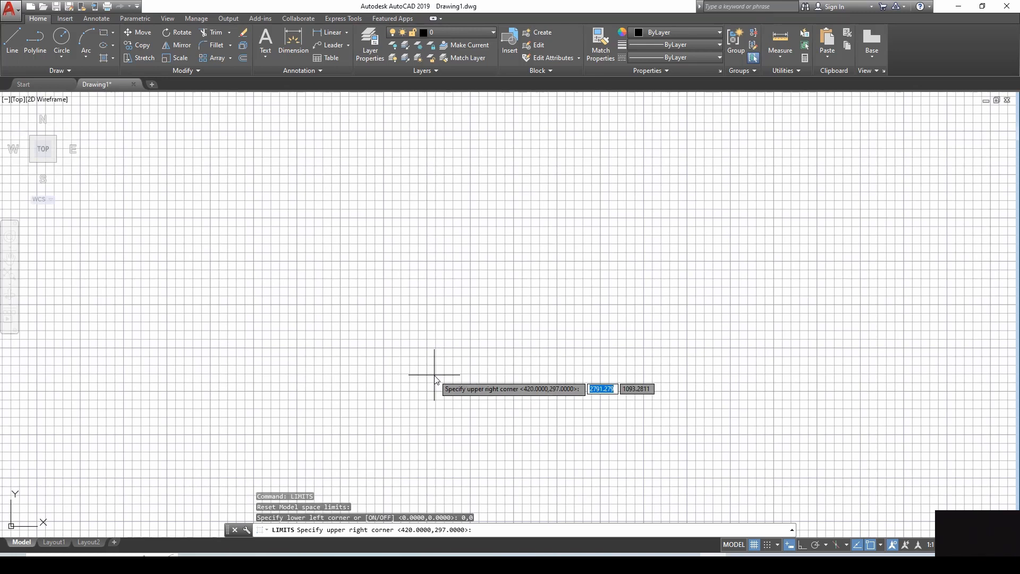
pyautogui.write('210,2')
pyautogui.write('97')
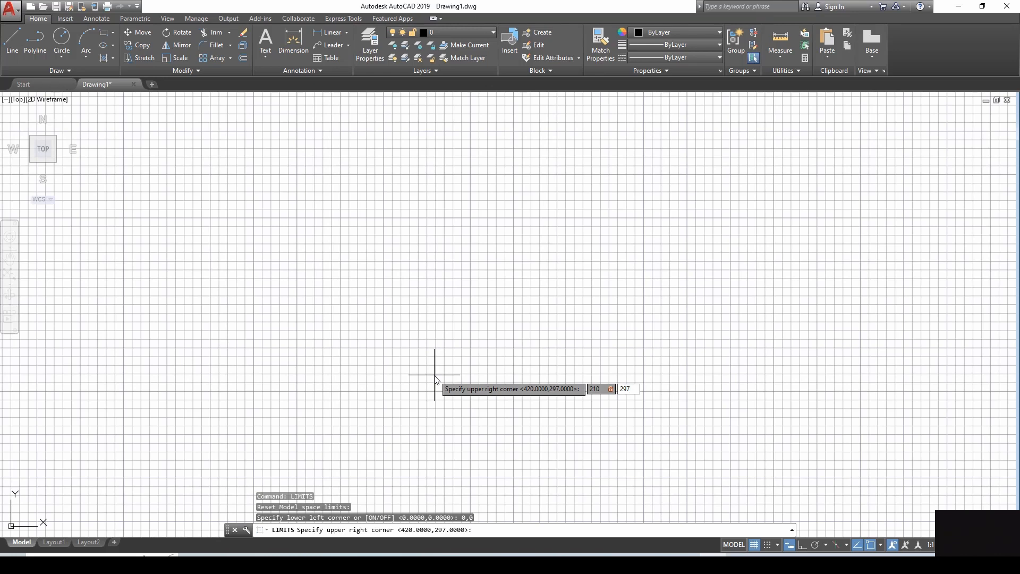
pyautogui.press('Return')
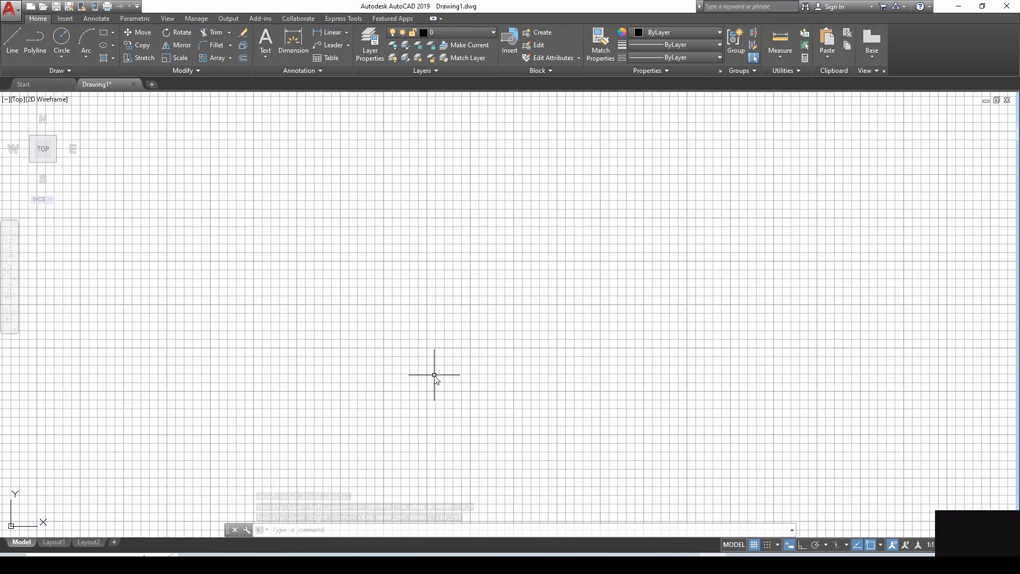
# - Set the GRIDDISPLAY variable to 2 to restrict the grid to the drawing limits
pyautogui.write('h')
pyautogui.press('BackSpace')
pyautogui.write('GTI')
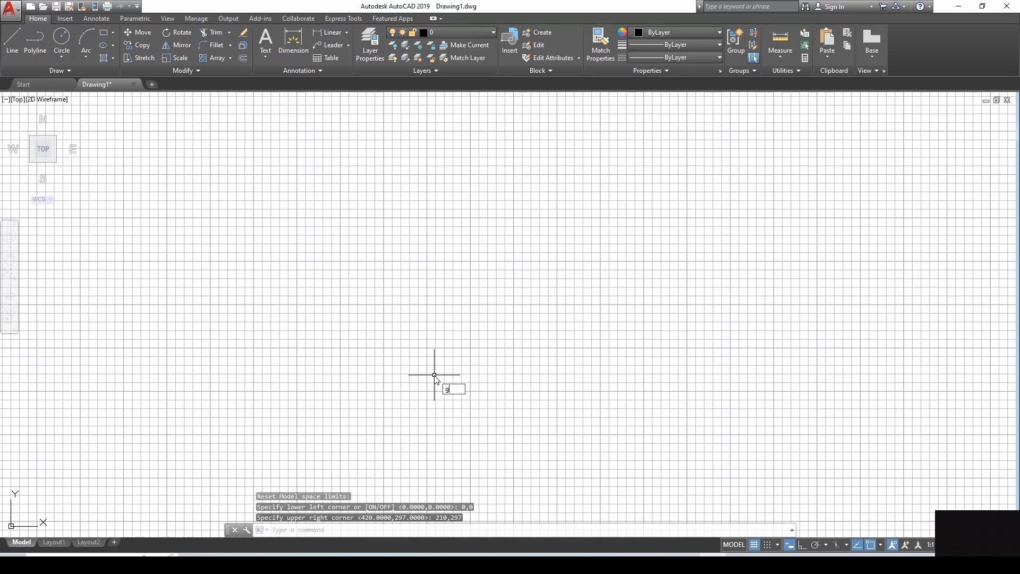
pyautogui.press('BackSpace')
pyautogui.press('BackSpace')
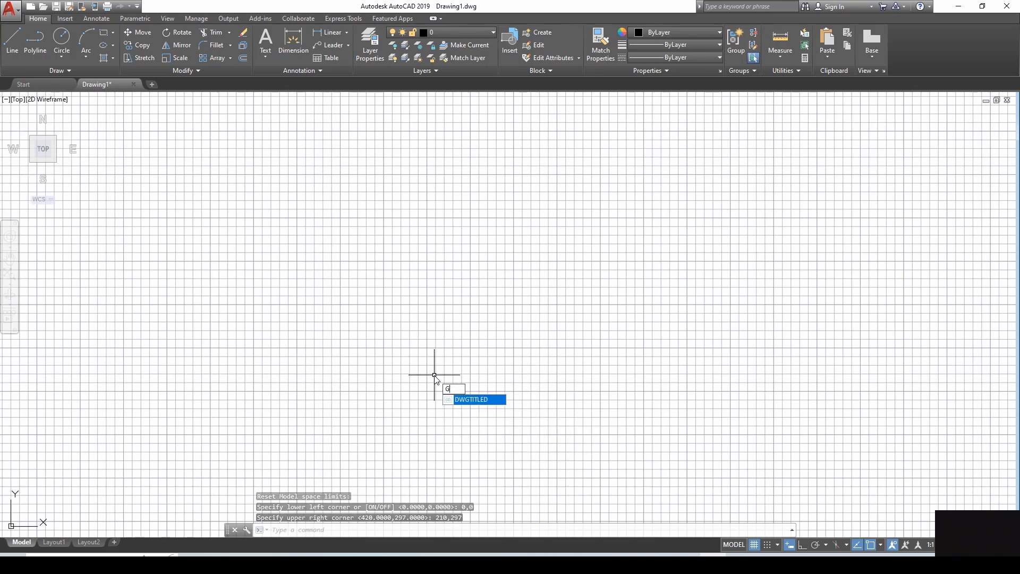
pyautogui.write('RID')
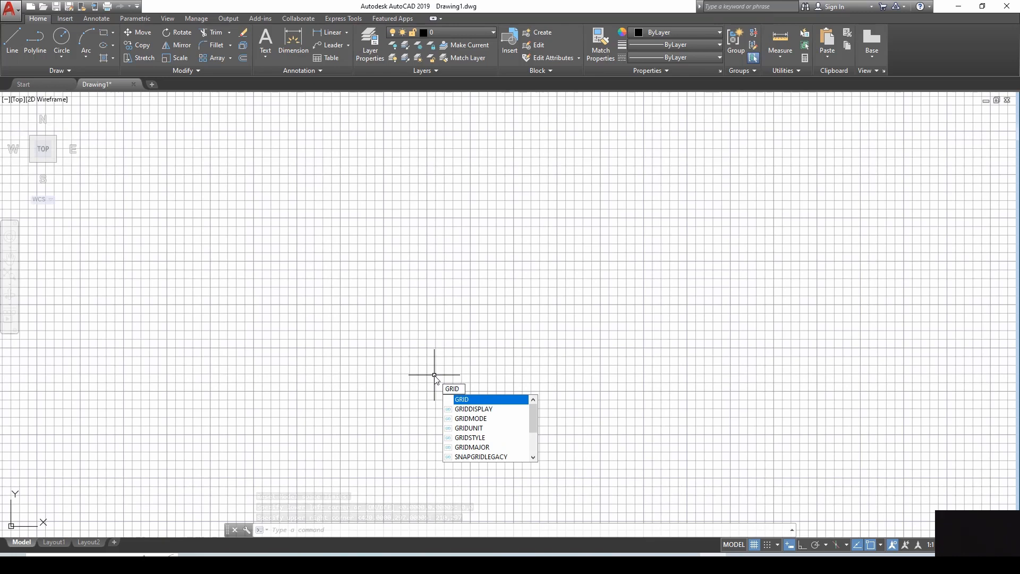
pyautogui.press('Down')
pyautogui.press('Return')
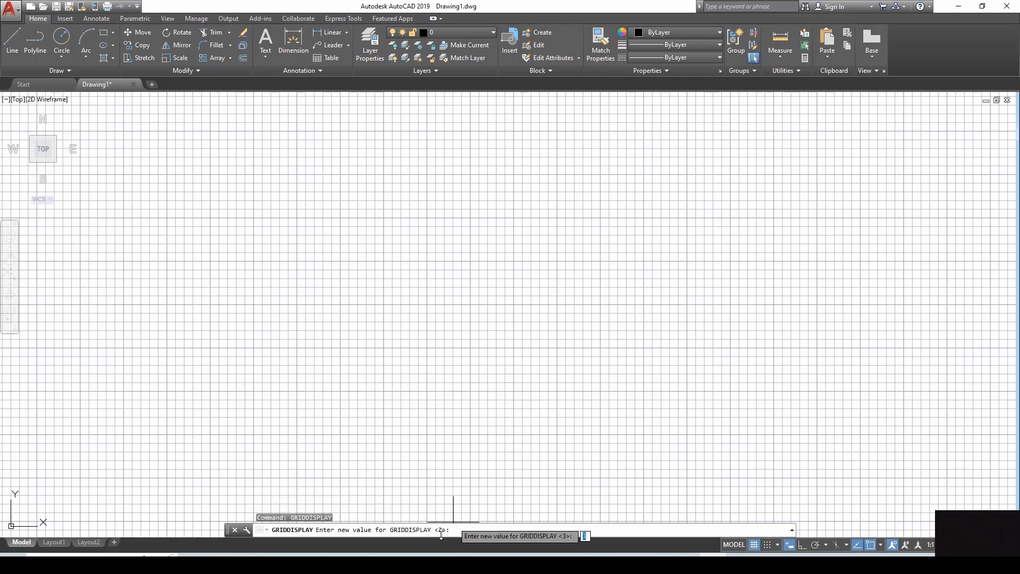
pyautogui.write('2')
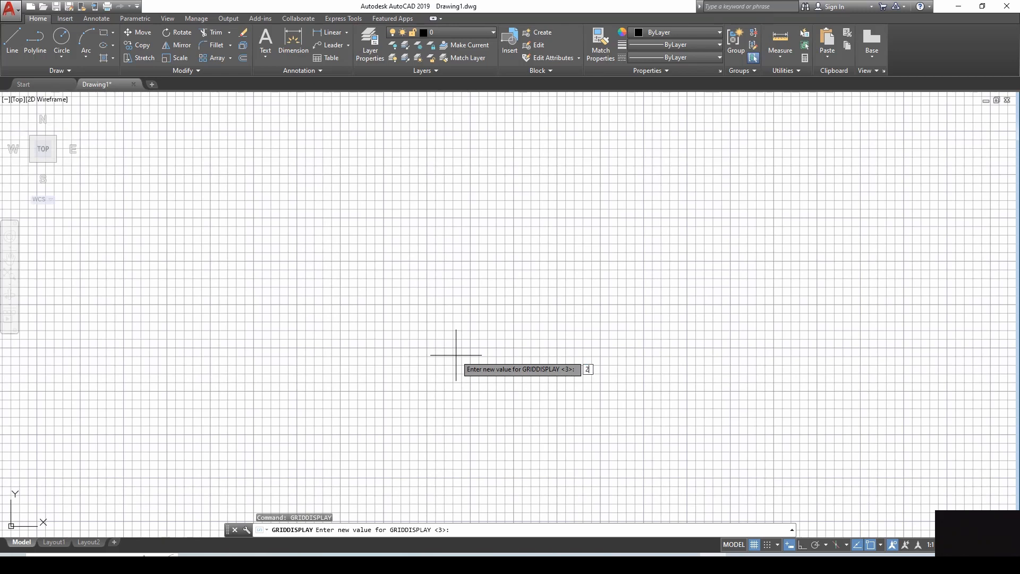
pyautogui.press('Return')
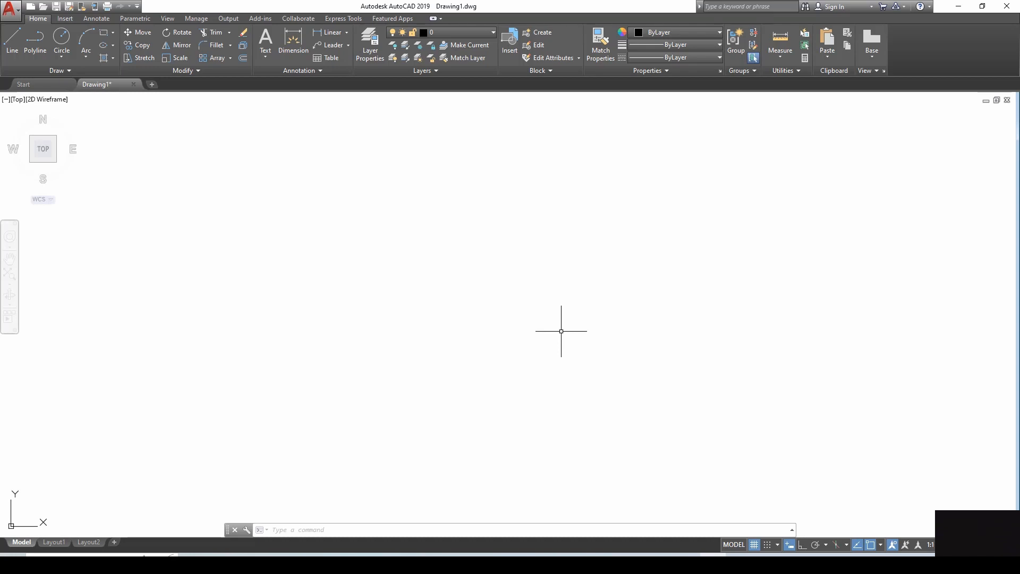
# - Zoom to all so the gridded 210 by 297 drawing area fills the view
pyautogui.write('z')
pyautogui.press('Return')
pyautogui.write('a')
pyautogui.press('Return')
pyautogui.scroll(-2, 561, 331)
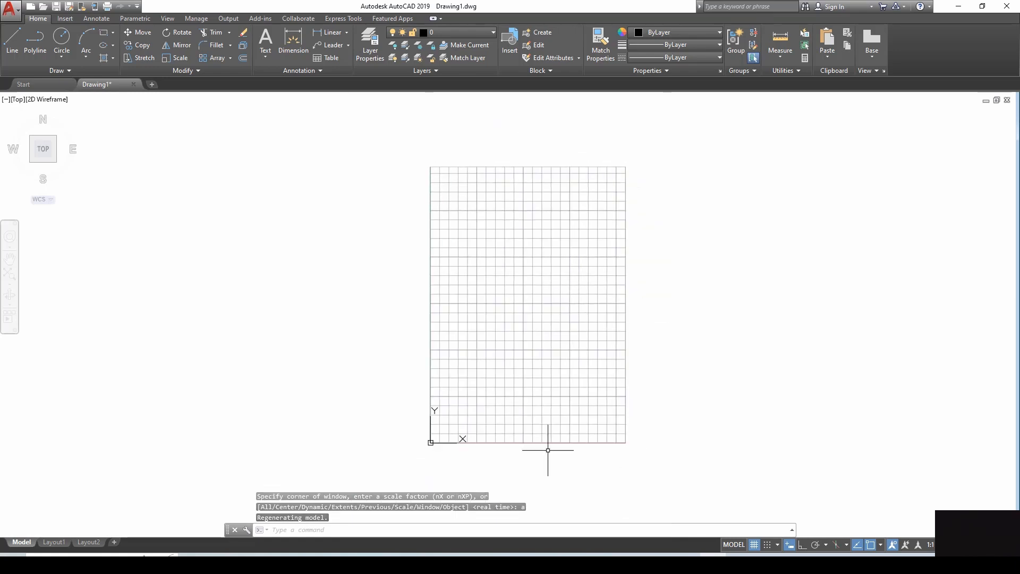
pyautogui.scroll(2, 535, 318)
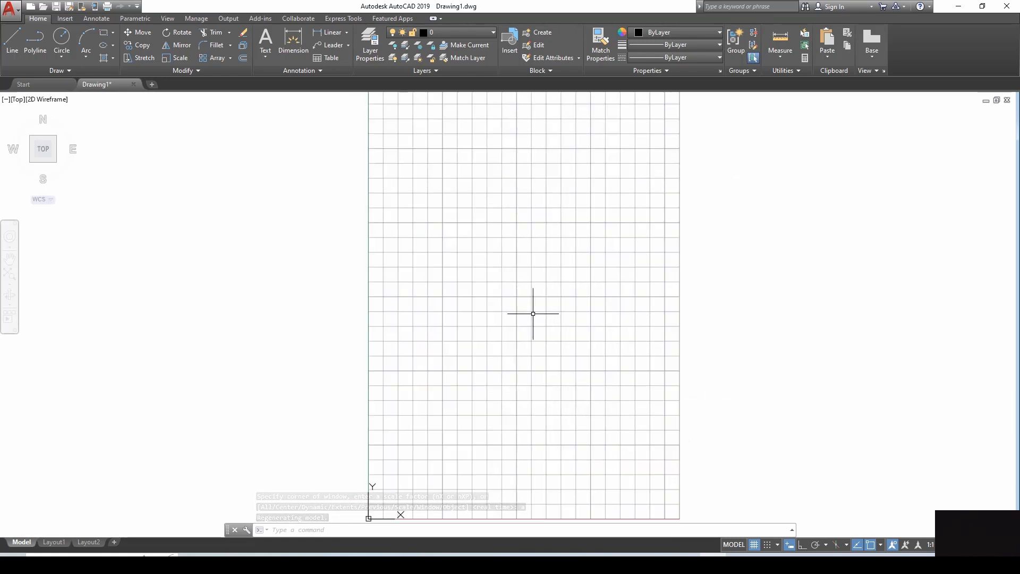
pyautogui.moveTo(529, 268)
pyautogui.mouseDown(button='middle')
pyautogui.moveTo(535, 275)
pyautogui.moveTo(535, 206)
pyautogui.moveTo(478, 445)
pyautogui.mouseUp(button='middle')
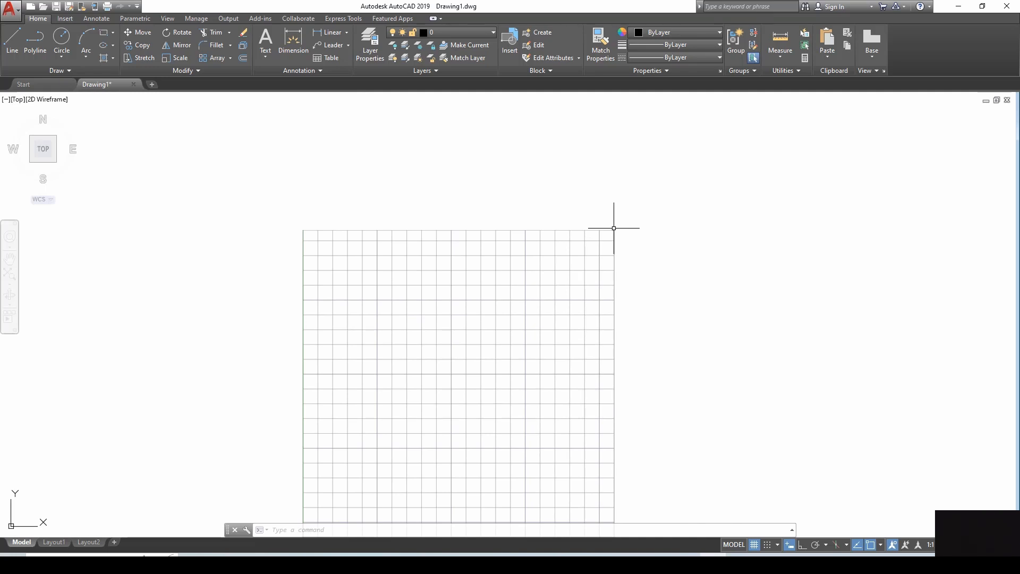
pyautogui.scroll(-4, 614, 228)
pyautogui.scroll(4, 574, 292)
pyautogui.moveTo(574, 292); pyautogui.dragTo(587, 251, button='middle')
pyautogui.moveTo(516, 301); pyautogui.dragTo(505, 295, button='middle')
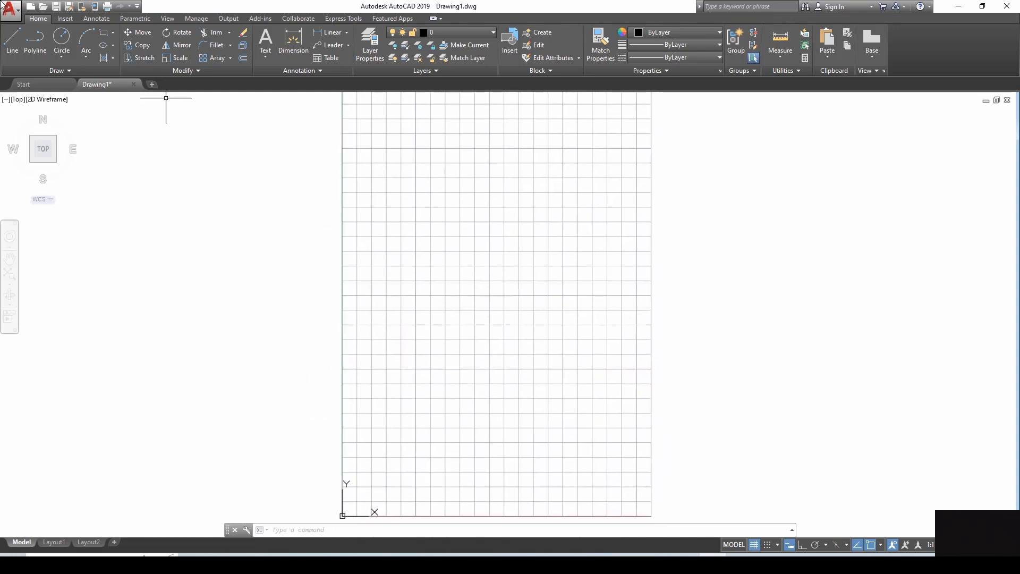
# - Draw an irregular kidney-shaped control-vertex spline through ten points inside the grid, ending near its starting point
pyautogui.click(69, 70)
pyautogui.click(21, 86)
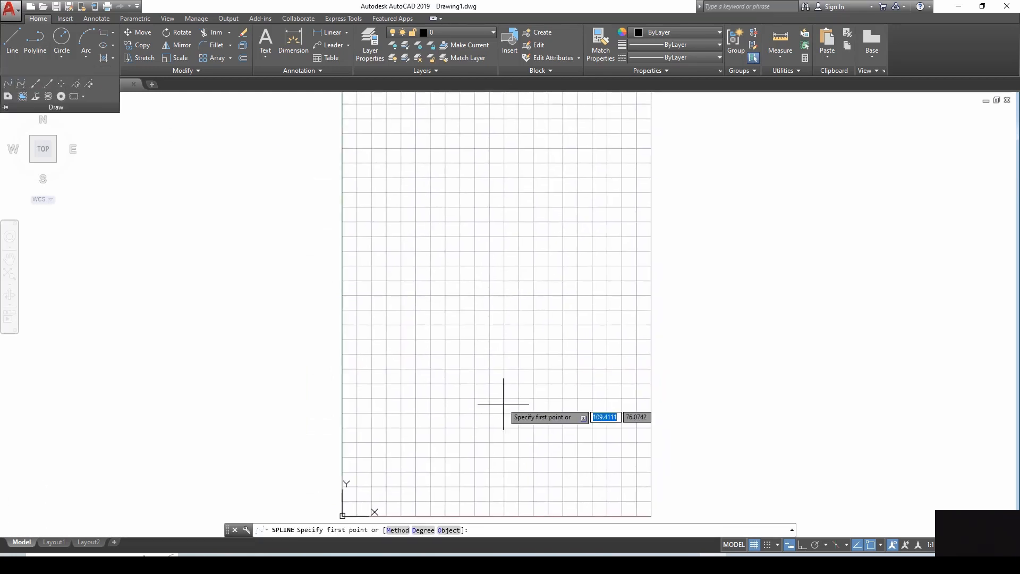
pyautogui.click(445, 389)
pyautogui.click(416, 287)
pyautogui.click(456, 188)
pyautogui.click(509, 199)
pyautogui.click(509, 280)
pyautogui.click(574, 290)
pyautogui.click(581, 353)
pyautogui.click(549, 416)
pyautogui.click(494, 374)
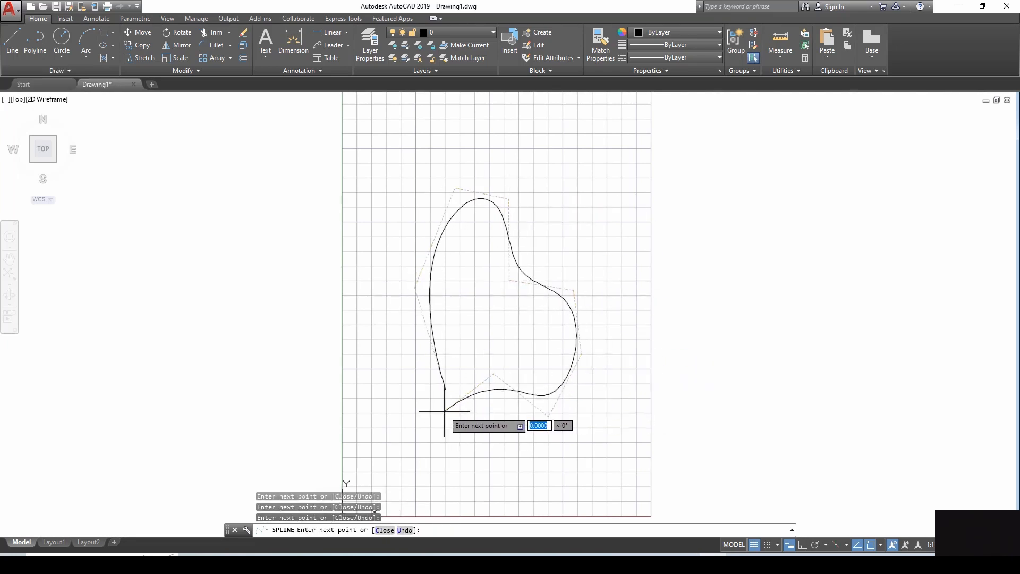
pyautogui.click(445, 389)
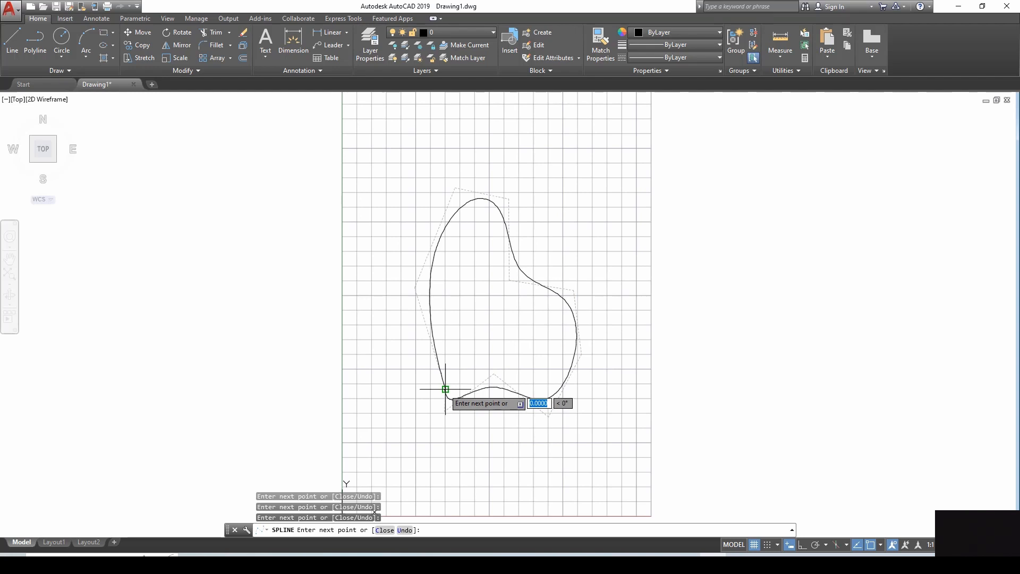
pyautogui.press('Return')
# - Stretch the spline's loose end vertex onto its start point to close the gap in the outline
pyautogui.scroll(8, 444, 389)
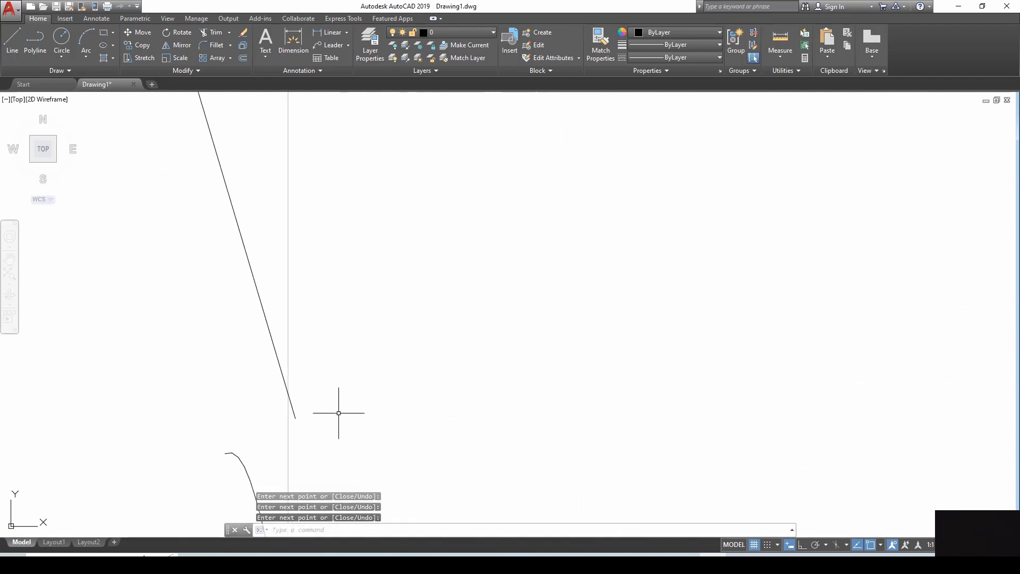
pyautogui.click(313, 453)
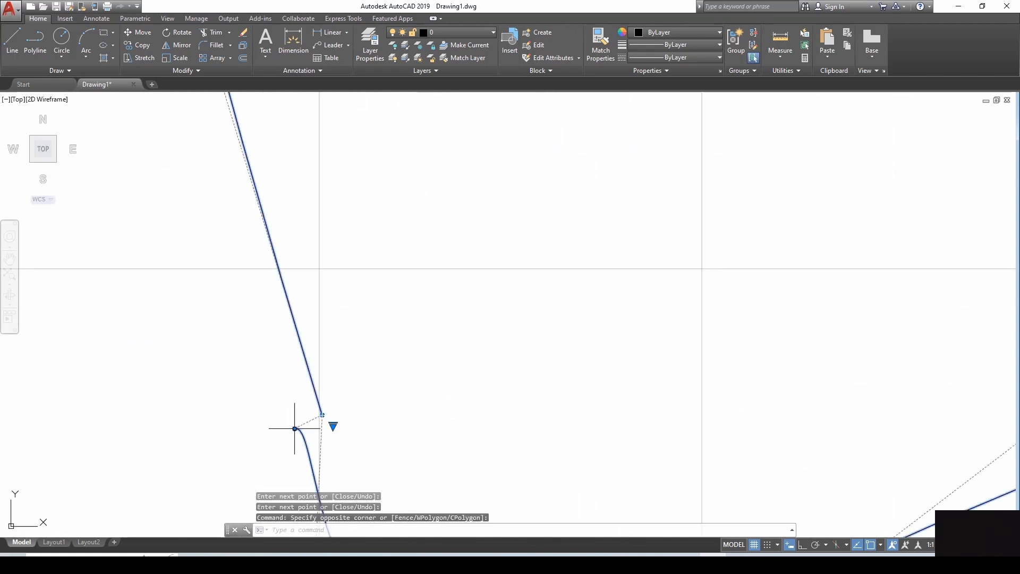
pyautogui.click(296, 428)
pyautogui.rightClick(321, 415)
pyautogui.press('Escape')
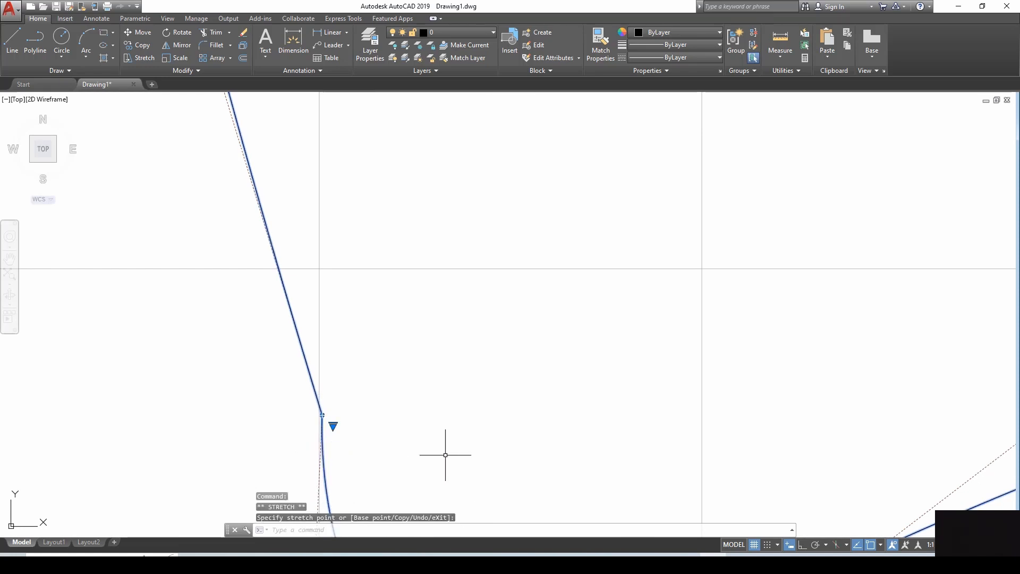
# - Stretch the joined endpoints at the spline's lower-left corner about 7.9 units in the negative X direction
pyautogui.scroll(-4, 503, 361)
pyautogui.scroll(4, 509, 360)
pyautogui.click(341, 434)
pyautogui.click(281, 404)
pyautogui.click(317, 419)
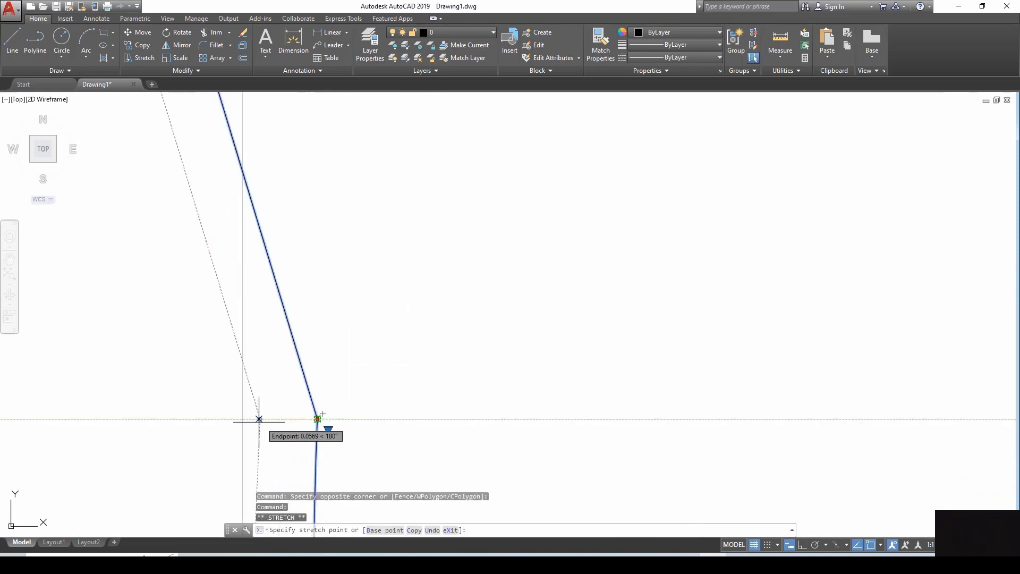
pyautogui.scroll(-6, 178, 418)
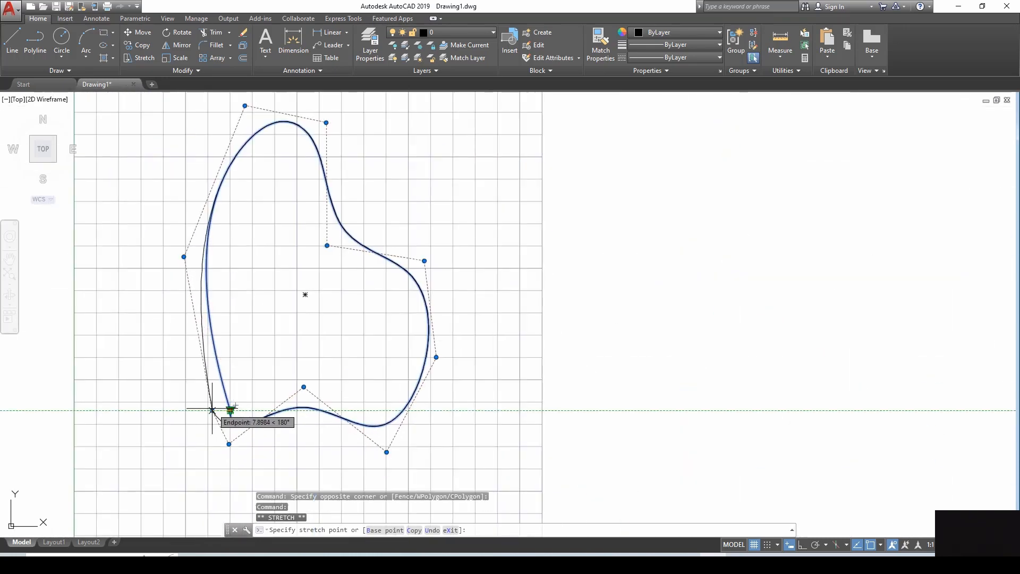
pyautogui.click(213, 410)
pyautogui.press('Escape')
pyautogui.moveTo(320, 291); pyautogui.dragTo(380, 343, button='middle')
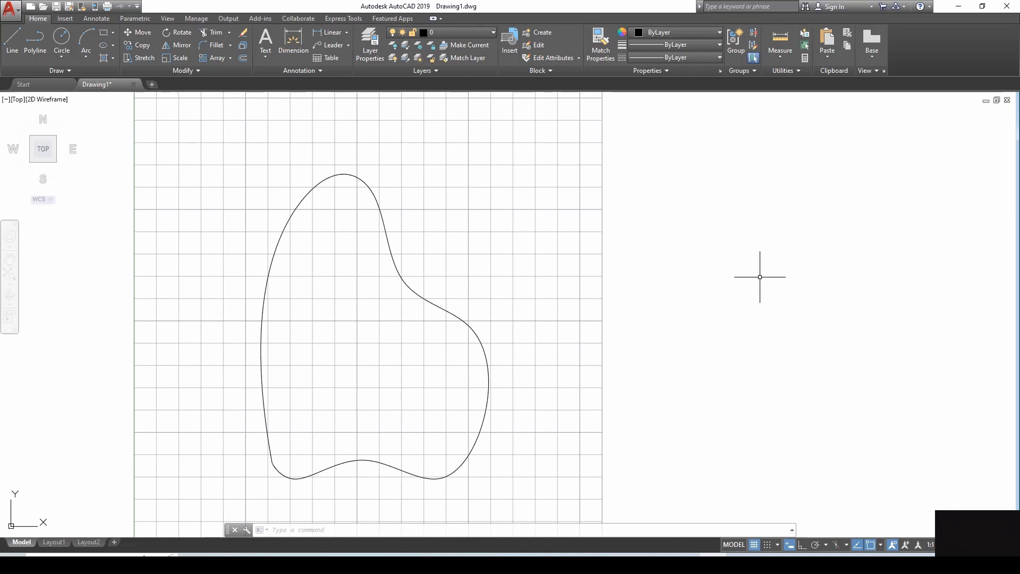
# - Switch to File Explorer, create a folder named "XY Cord Extraction" in Pictures and open it
pyautogui.click(322, 564)
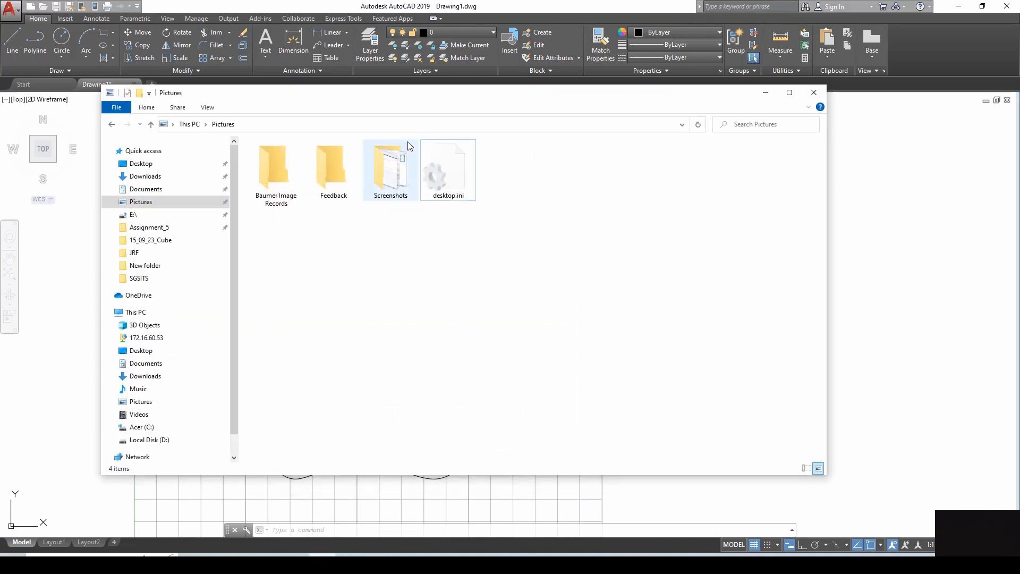
pyautogui.click(174, 129)
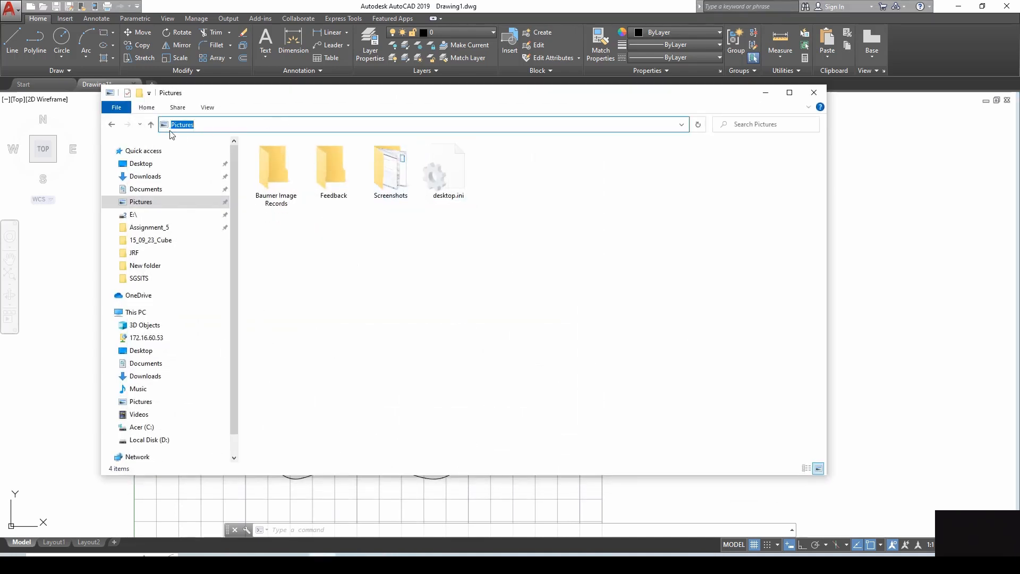
pyautogui.click(483, 260)
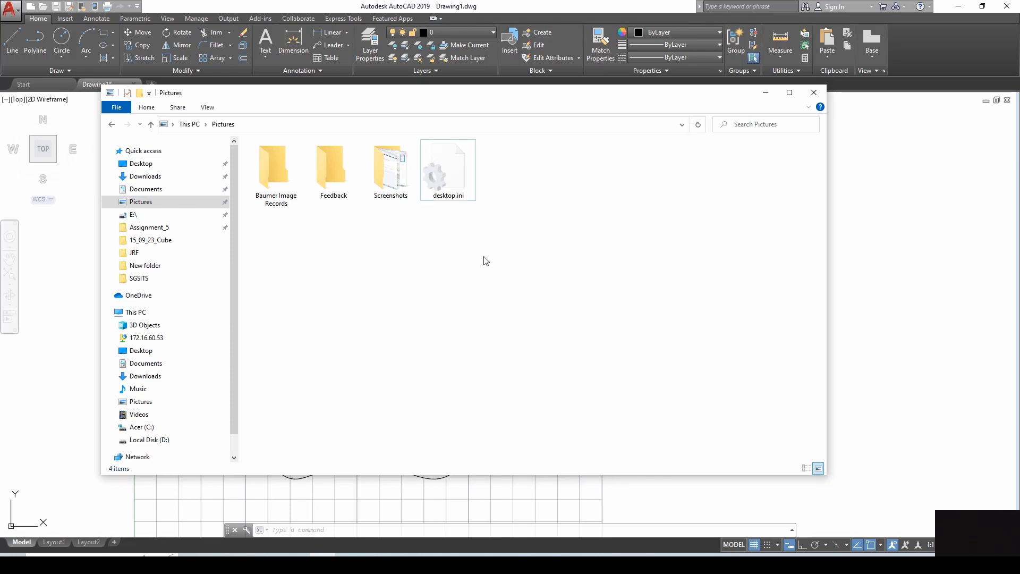
pyautogui.hotkey('ctrl', 'shift', 'n')
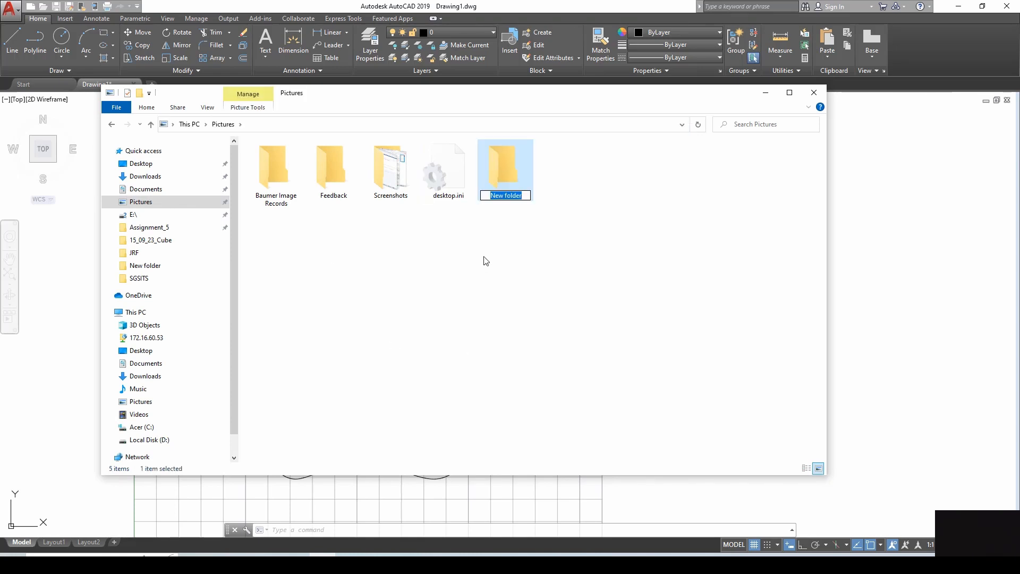
pyautogui.write('X')
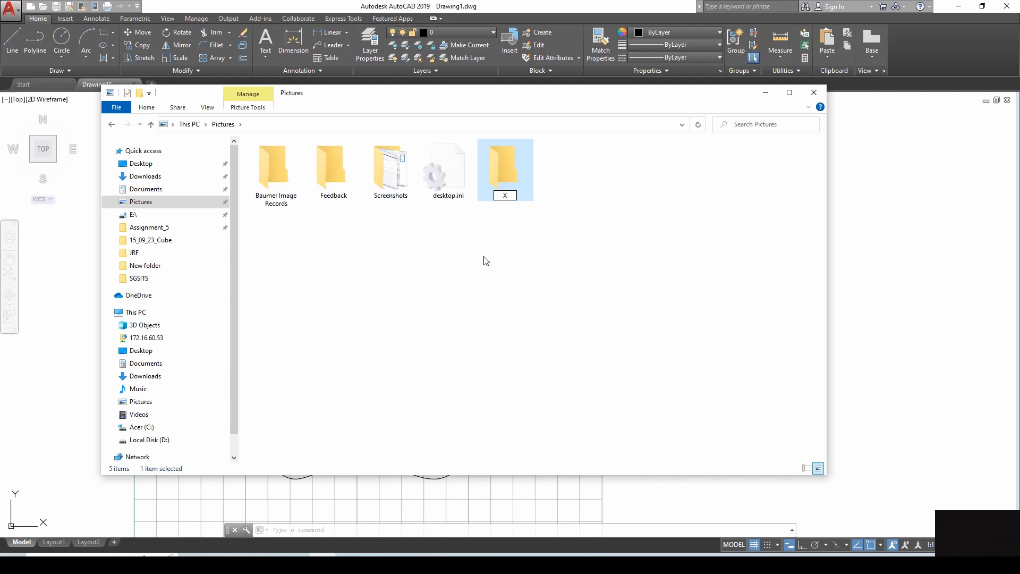
pyautogui.write('Y Cord Extraction')
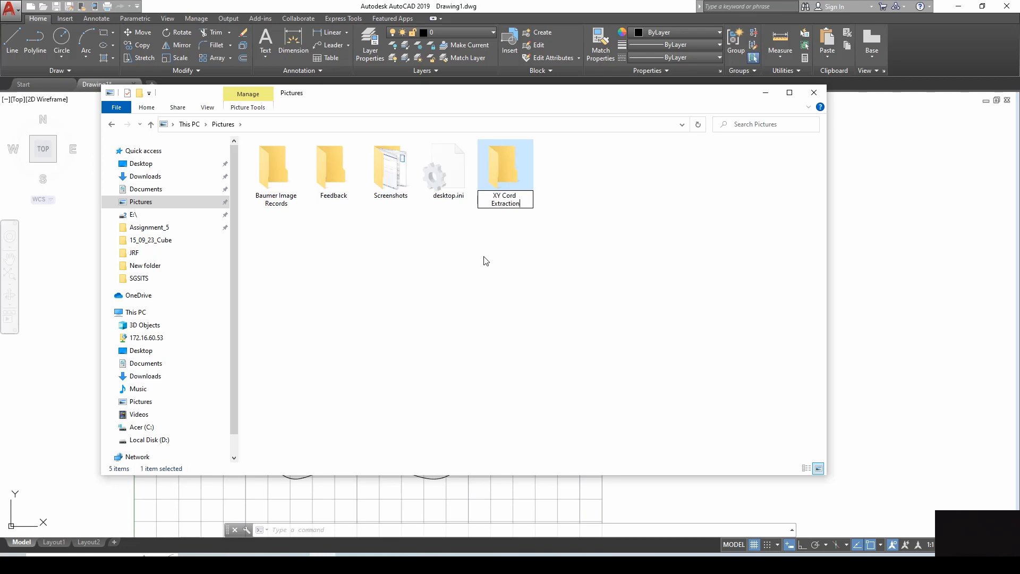
pyautogui.press('Return')
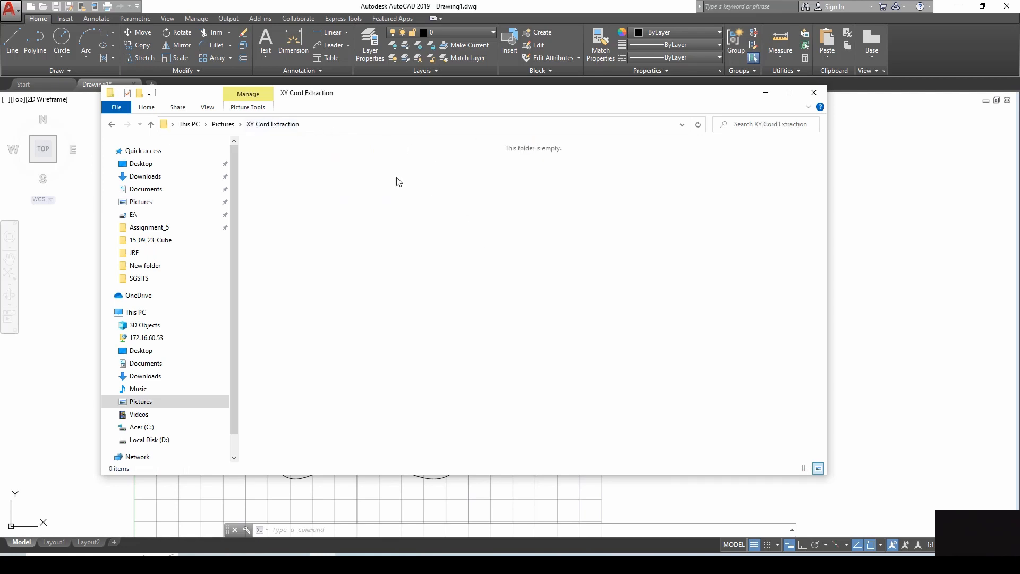
# - Select the full path of the XY Cord Extraction folder for copying, and return to the AutoCAD command line
pyautogui.click(765, 93)
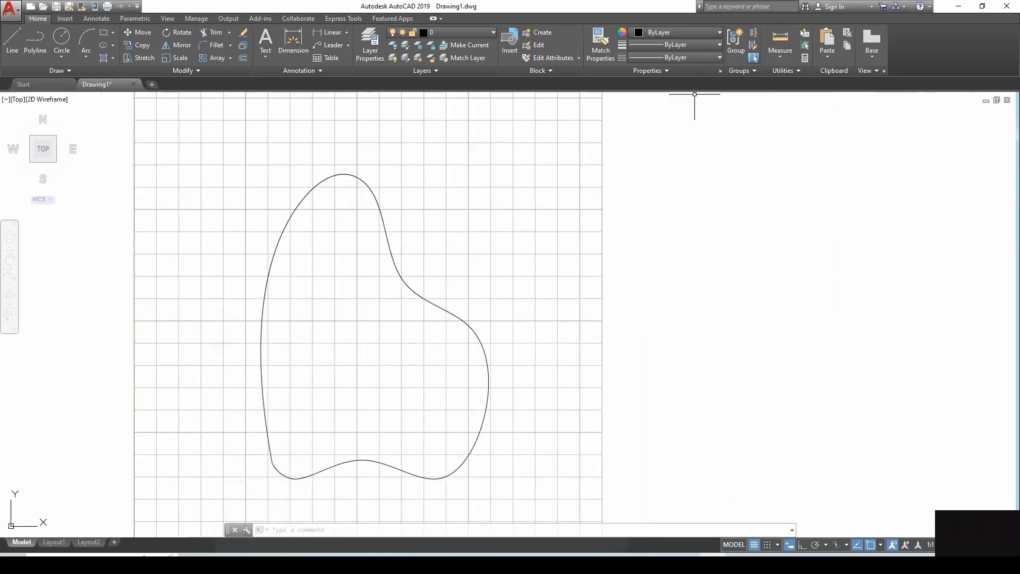
pyautogui.click(323, 564)
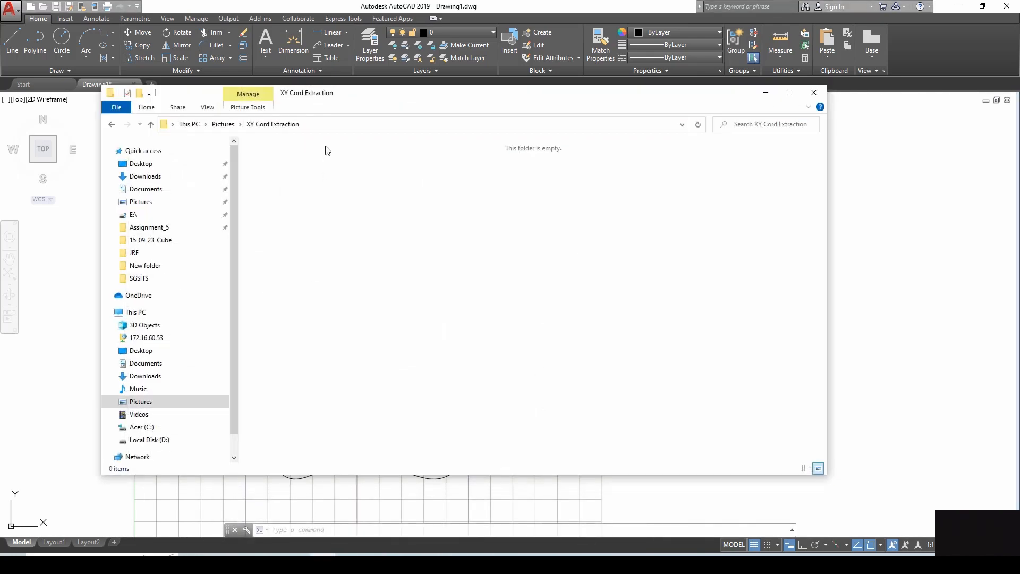
pyautogui.click(343, 127)
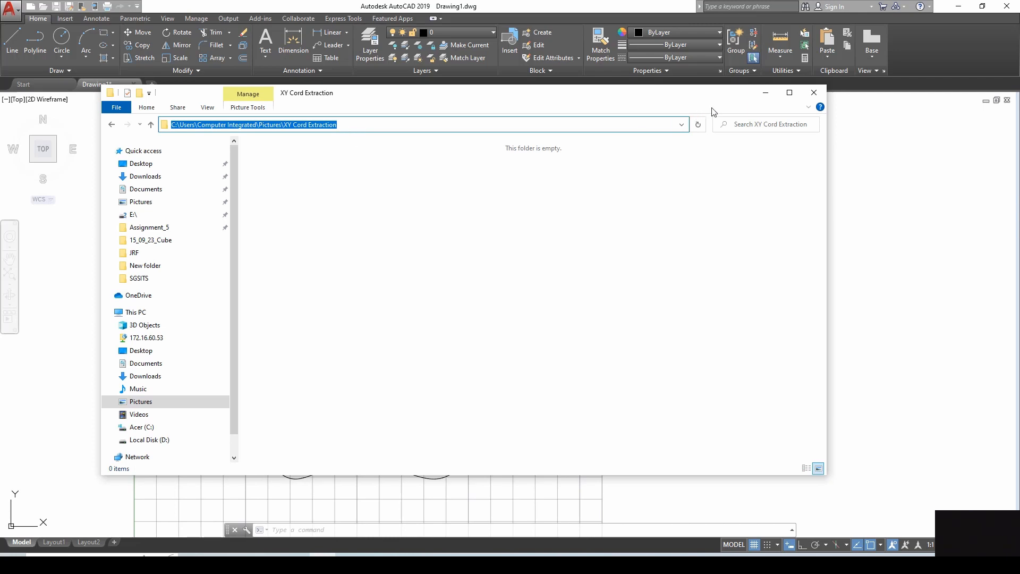
pyautogui.click(765, 92)
pyautogui.click(347, 528)
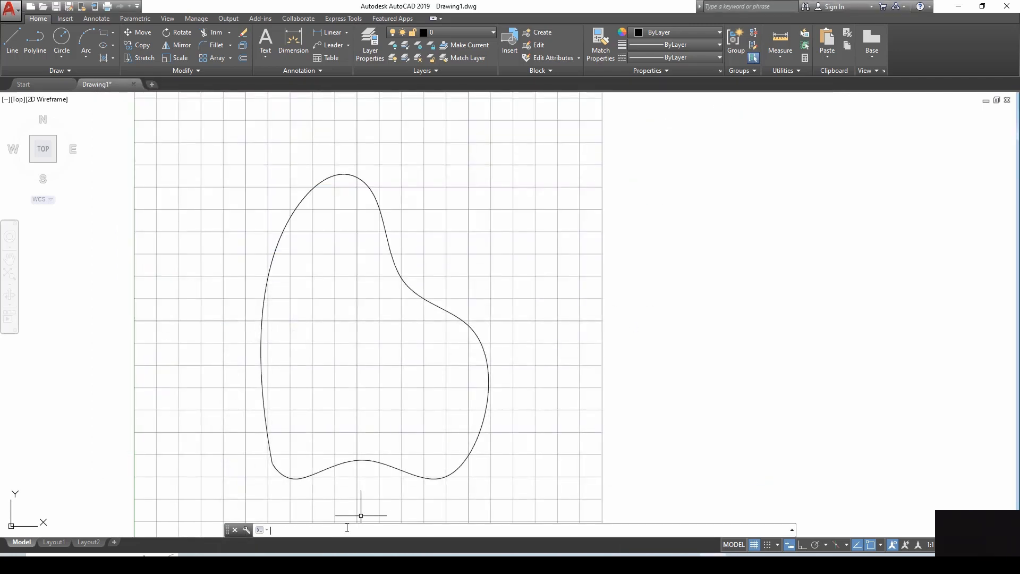
pyautogui.write('logfin')
pyautogui.press('BackSpace')
pyautogui.write('le')
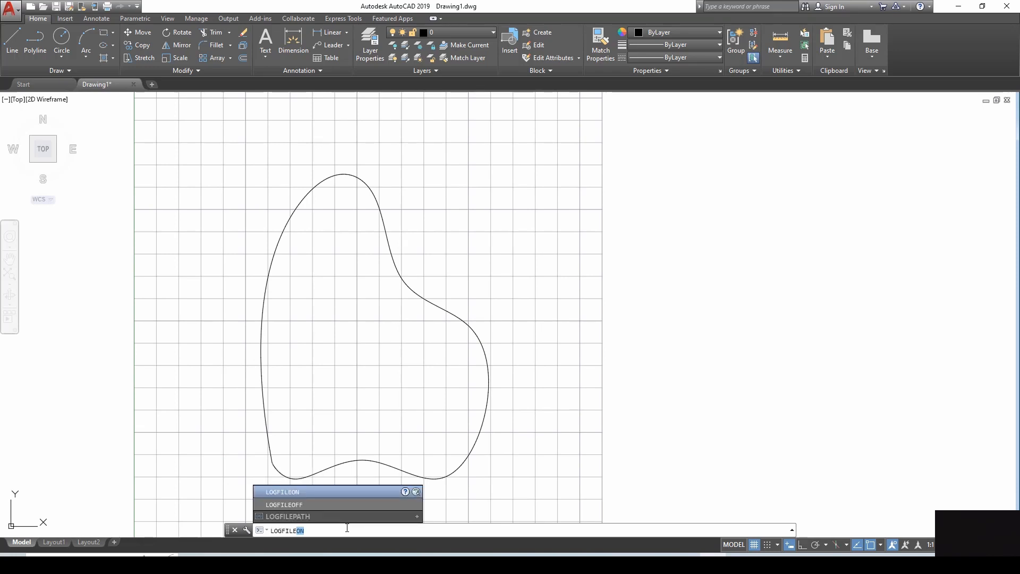
pyautogui.write('path')
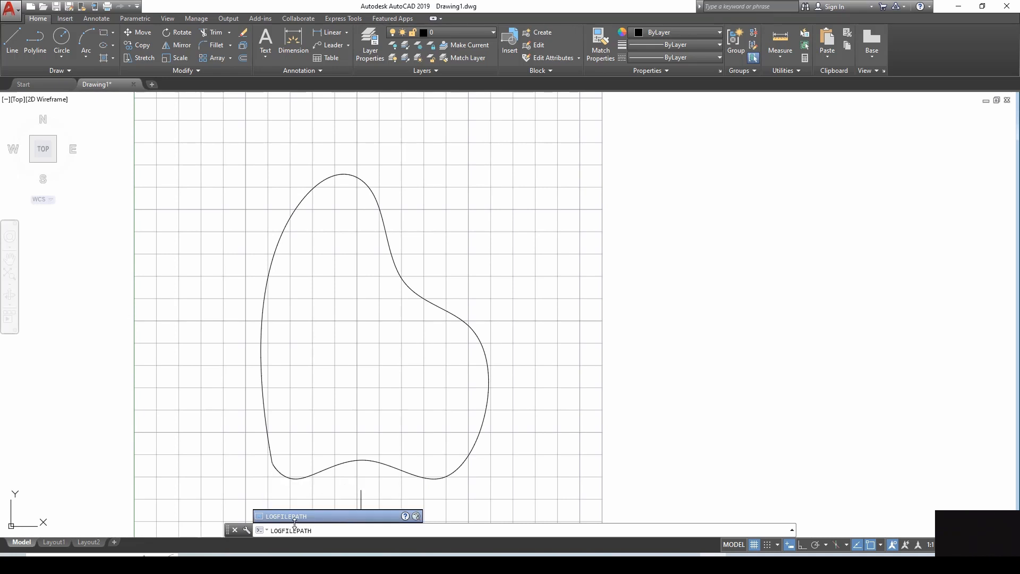
pyautogui.press('Return')
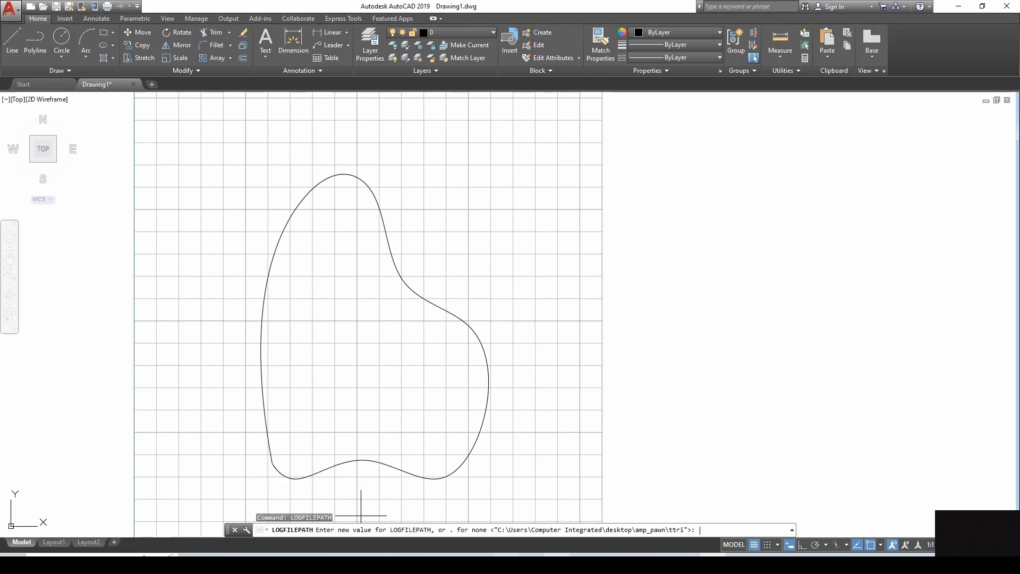
pyautogui.hotkey('ctrl', 'v')
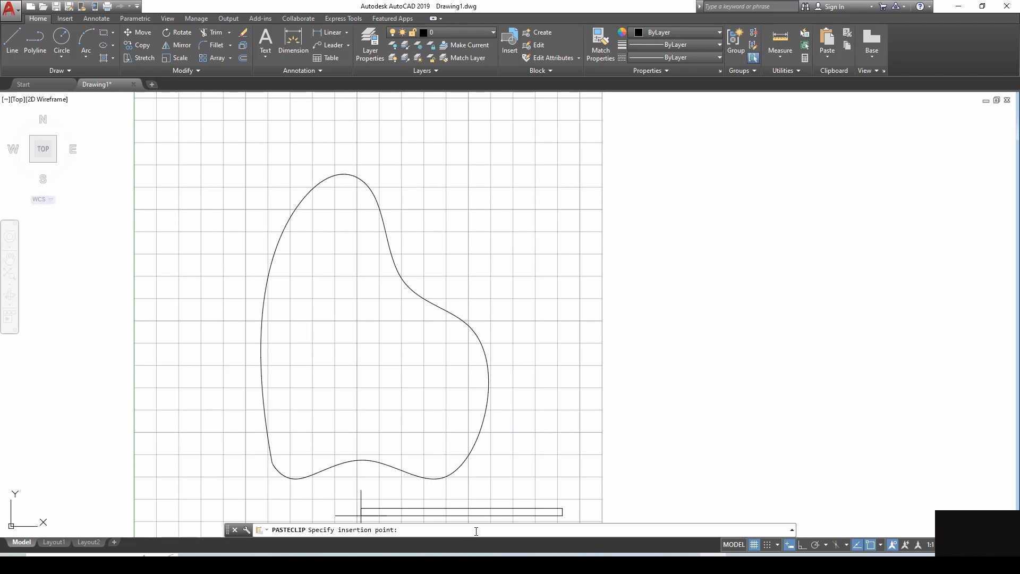
pyautogui.press('Escape')
# - Set the LOGFILEPATH variable to C:\Users\Computer Integrated\Pictures\XY Cord Extraction
pyautogui.write('LO')
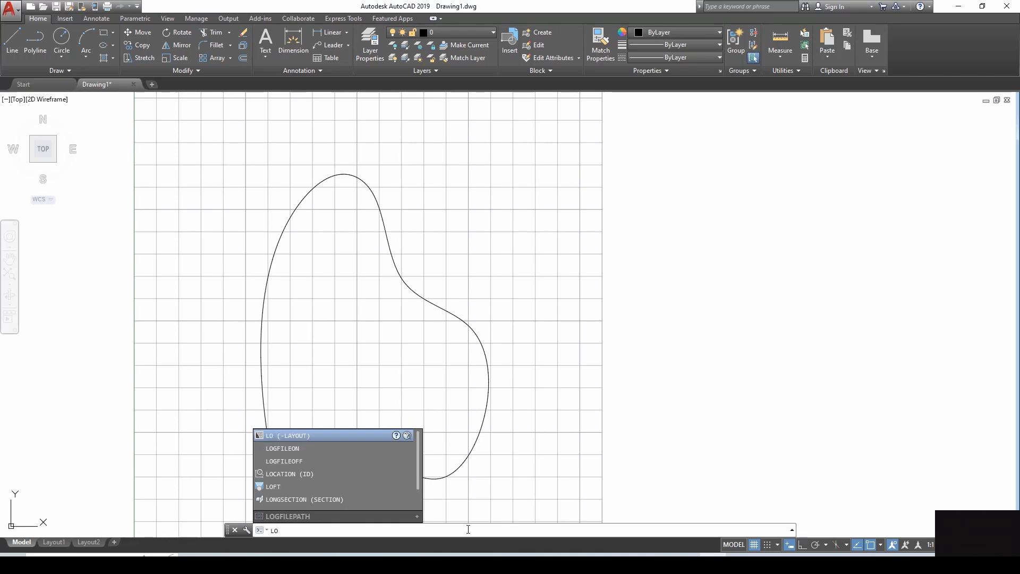
pyautogui.write('GFILe')
pyautogui.write('PATH\\')
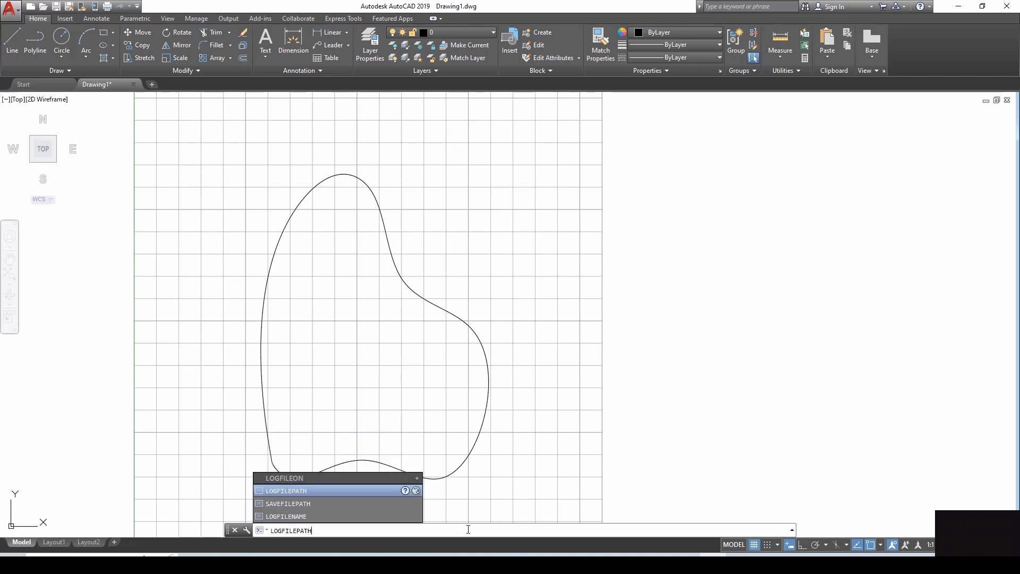
pyautogui.press('Return')
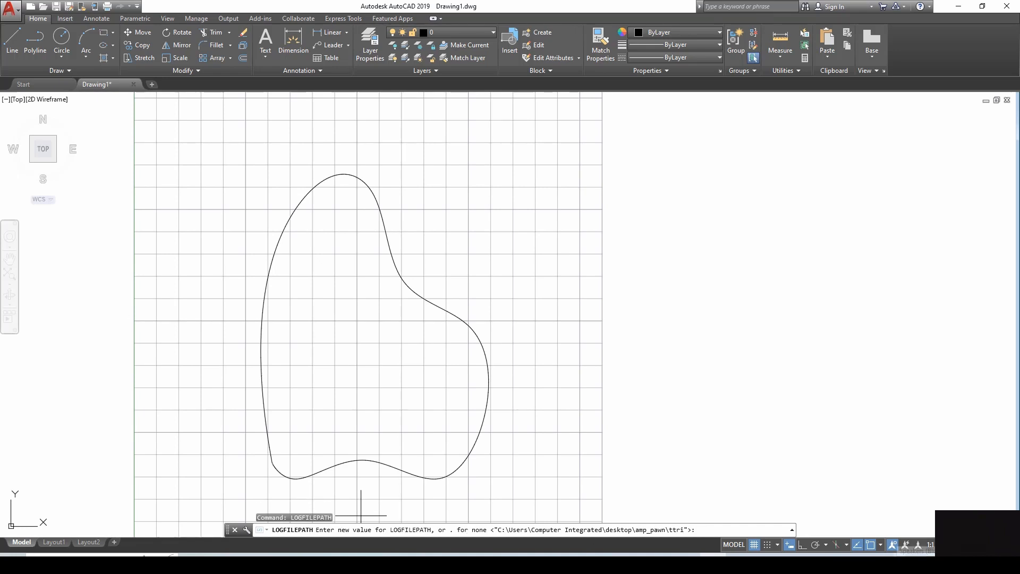
pyautogui.write('C:\\Users\\Computer Integrated\\Pictures\\XY Cord Extraction')
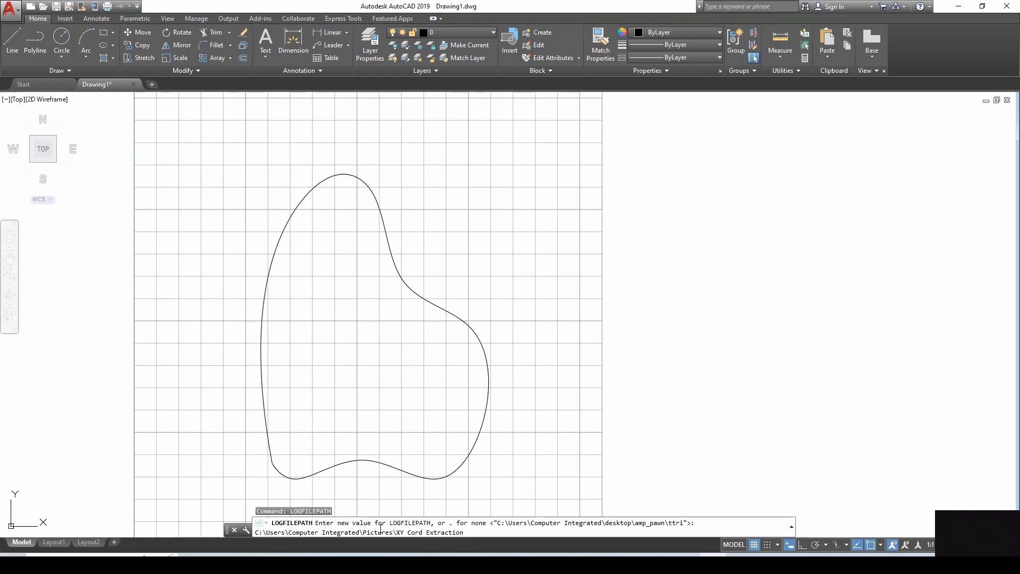
pyautogui.press('Return')
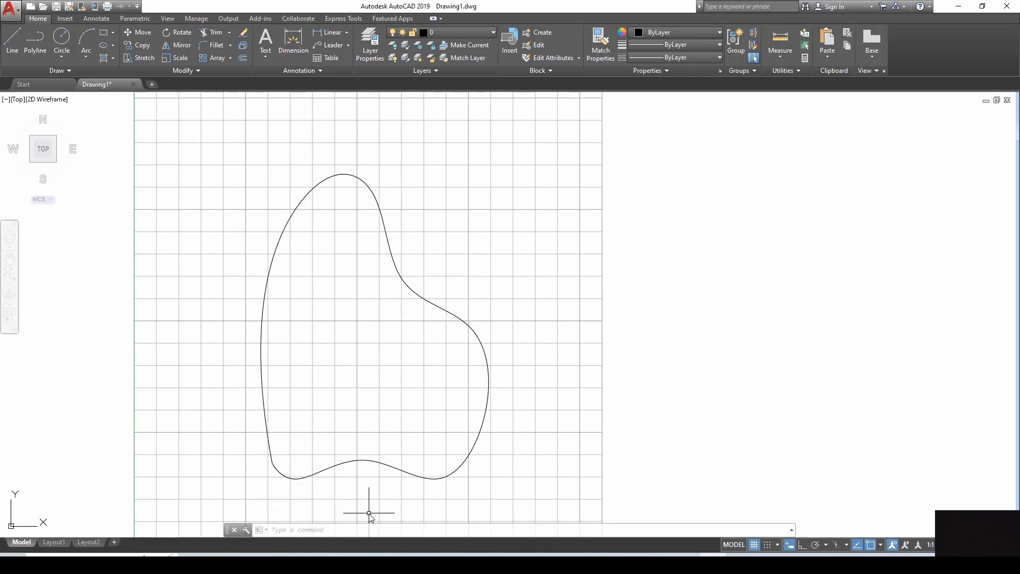
# - Turn on command logging with LOGFILEON
pyautogui.write('lof')
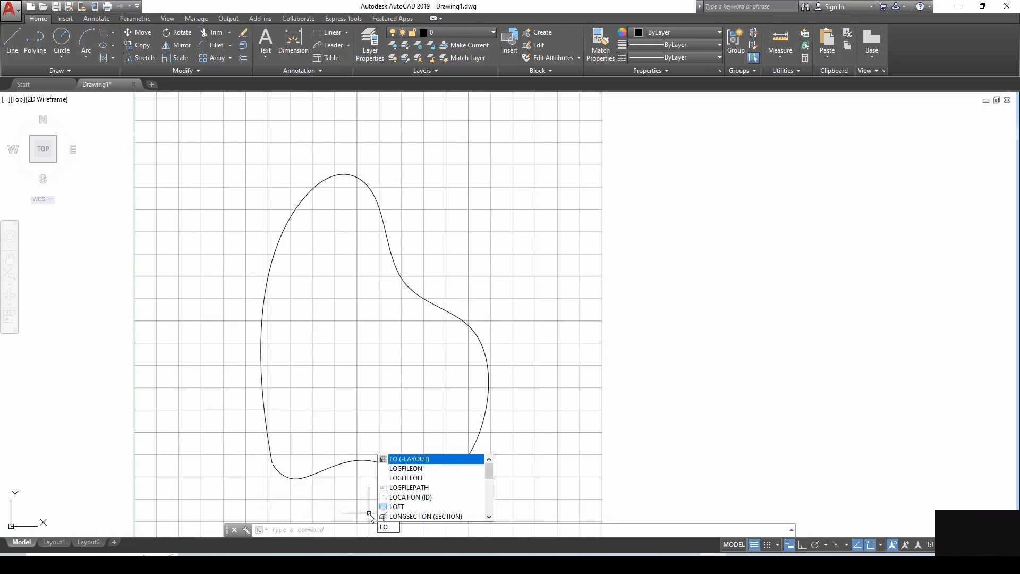
pyautogui.write('g')
pyautogui.press('BackSpace')
pyautogui.press('BackSpace')
pyautogui.press('BackSpace')
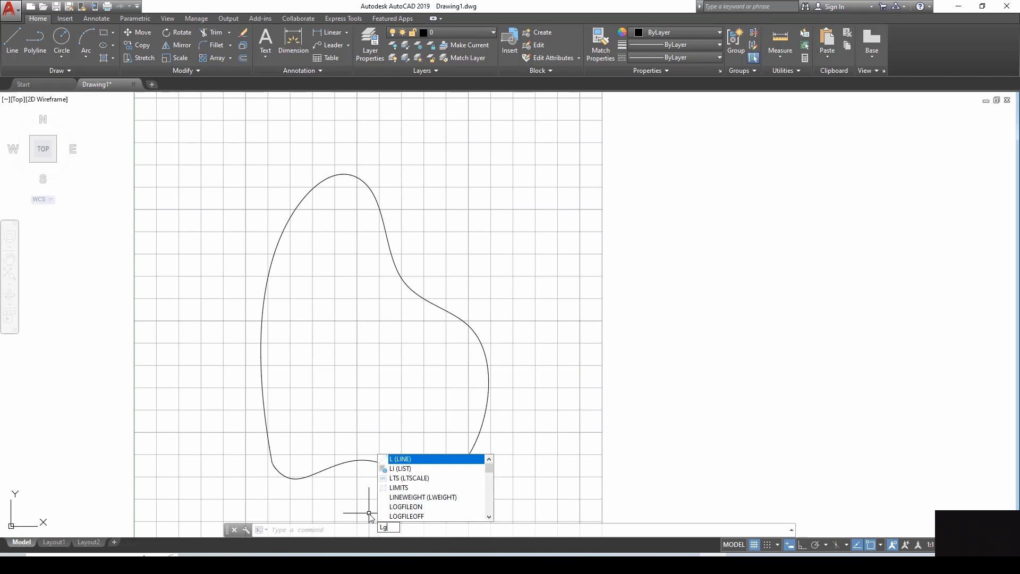
pyautogui.write('oft')
pyautogui.press('BackSpace')
pyautogui.press('BackSpace')
pyautogui.press('BackSpace')
pyautogui.write('og')
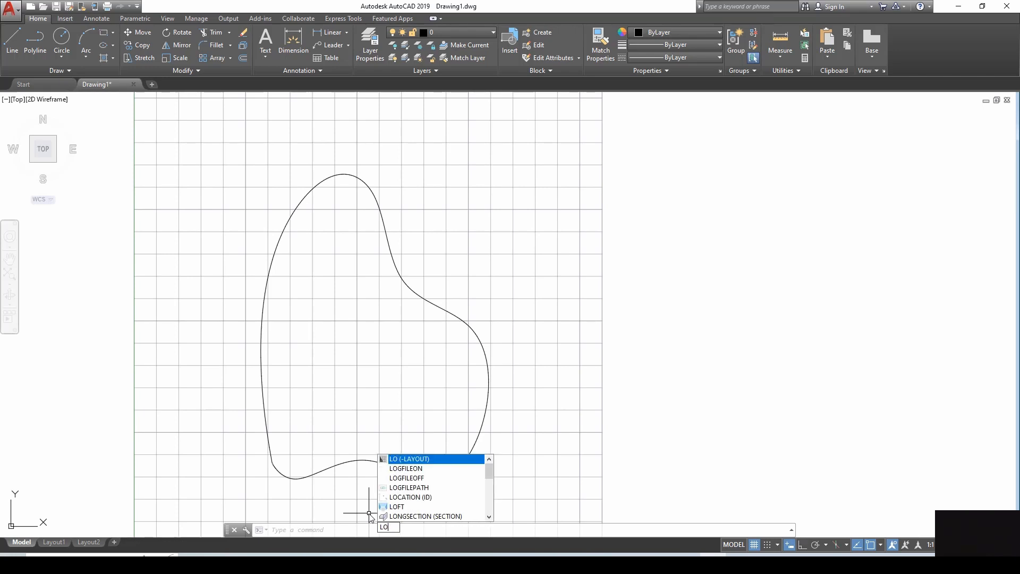
pyautogui.write('f')
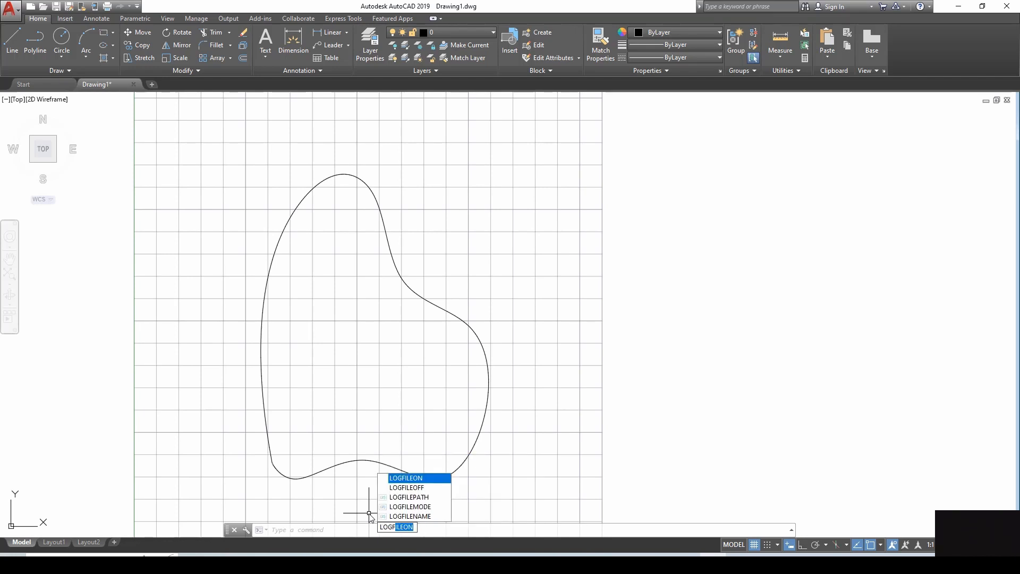
pyautogui.press('Return')
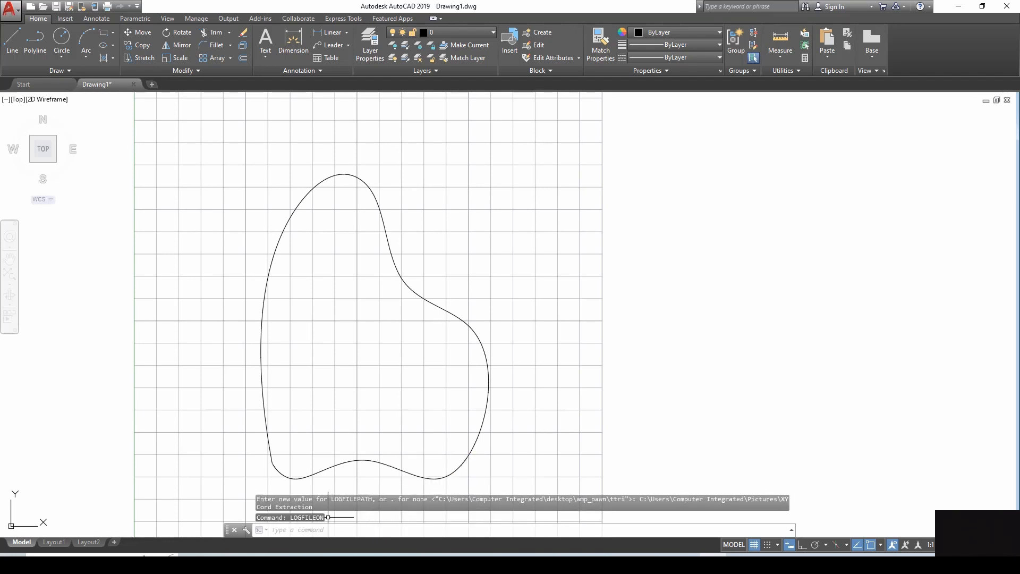
# - Place points along the closed spline outline with the MEASURE command, using a segment length of 0.5
pyautogui.moveTo(353, 440)
pyautogui.mouseDown(button='middle')
pyautogui.moveTo(368, 425)
pyautogui.moveTo(472, 412)
pyautogui.mouseUp(button='middle')
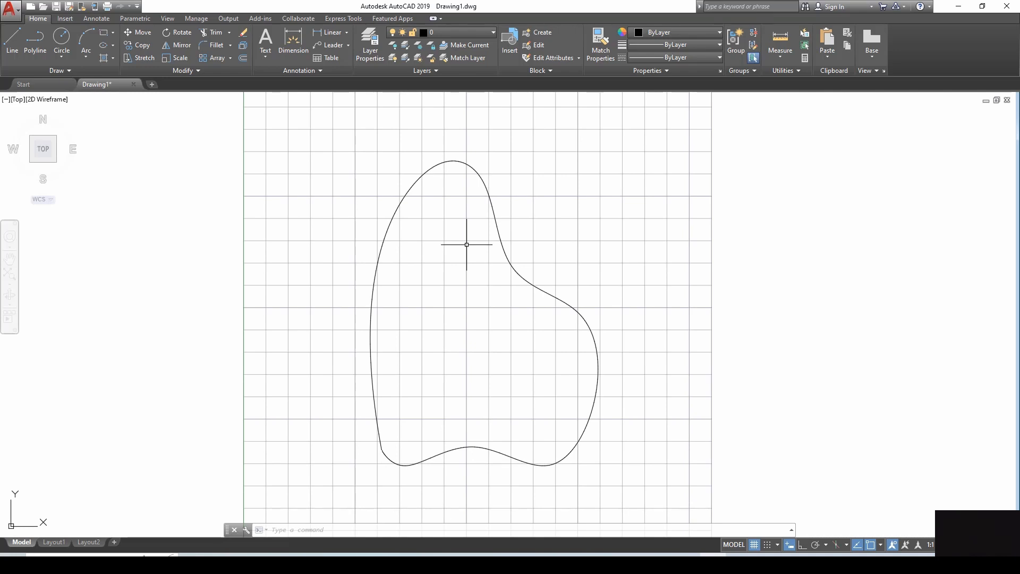
pyautogui.write('e')
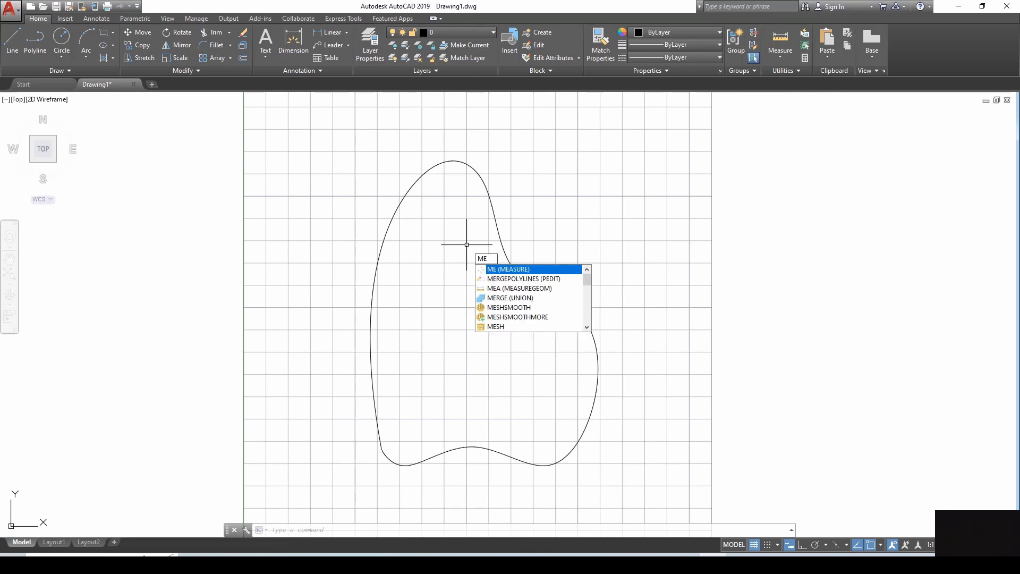
pyautogui.press('Return')
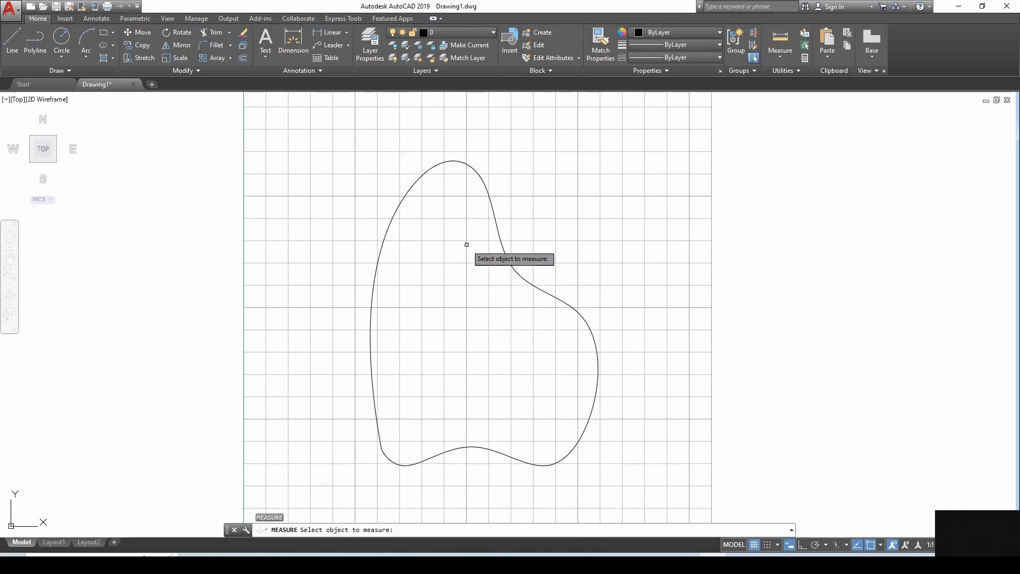
pyautogui.click(410, 192)
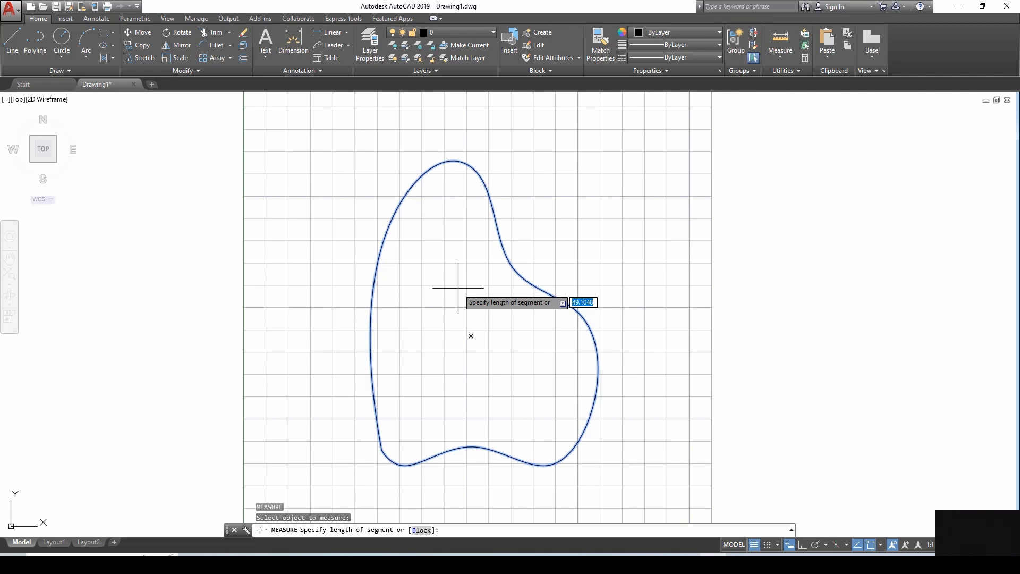
pyautogui.write('0.5')
pyautogui.press('Return')
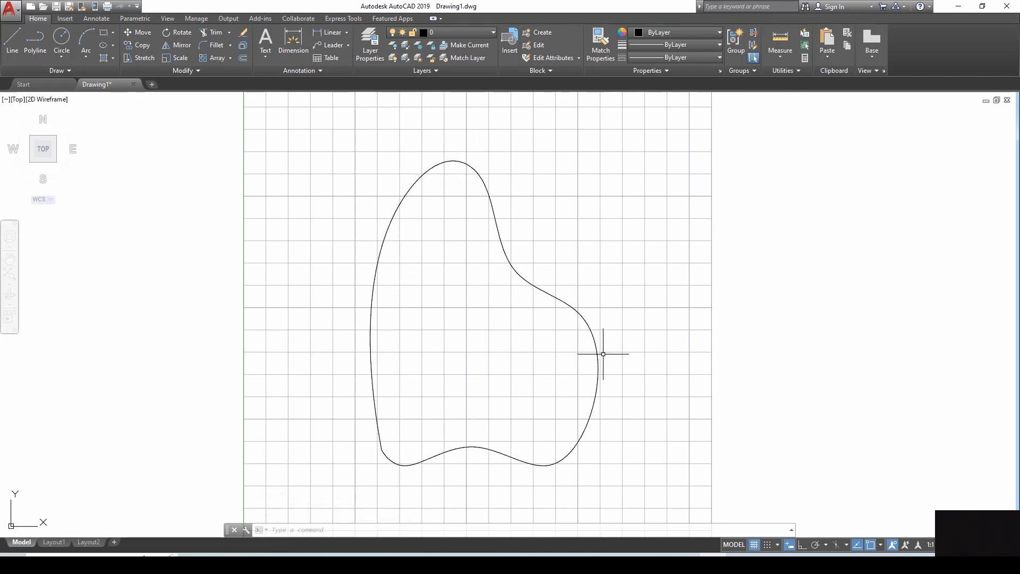
# - Set the point style to the plain X marker with a point size of 1% relative to the screen
pyautogui.scroll(8, 548, 286)
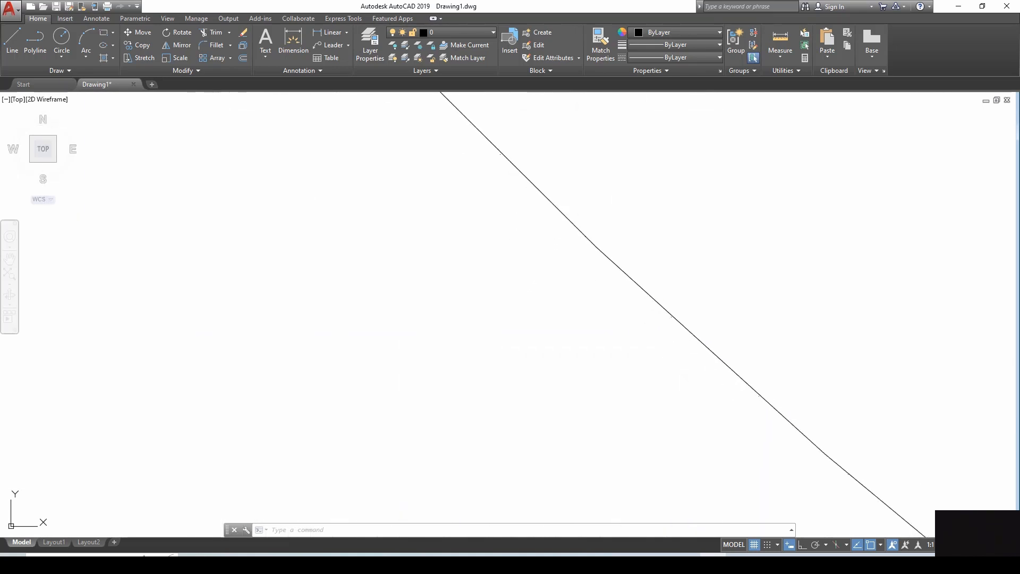
pyautogui.scroll(-2, 562, 212)
pyautogui.scroll(-5, 563, 212)
pyautogui.moveTo(525, 218); pyautogui.dragTo(527, 273, button='middle')
pyautogui.scroll(4, 530, 203)
pyautogui.moveTo(540, 331); pyautogui.dragTo(525, 226, button='middle')
pyautogui.scroll(-2, 525, 232)
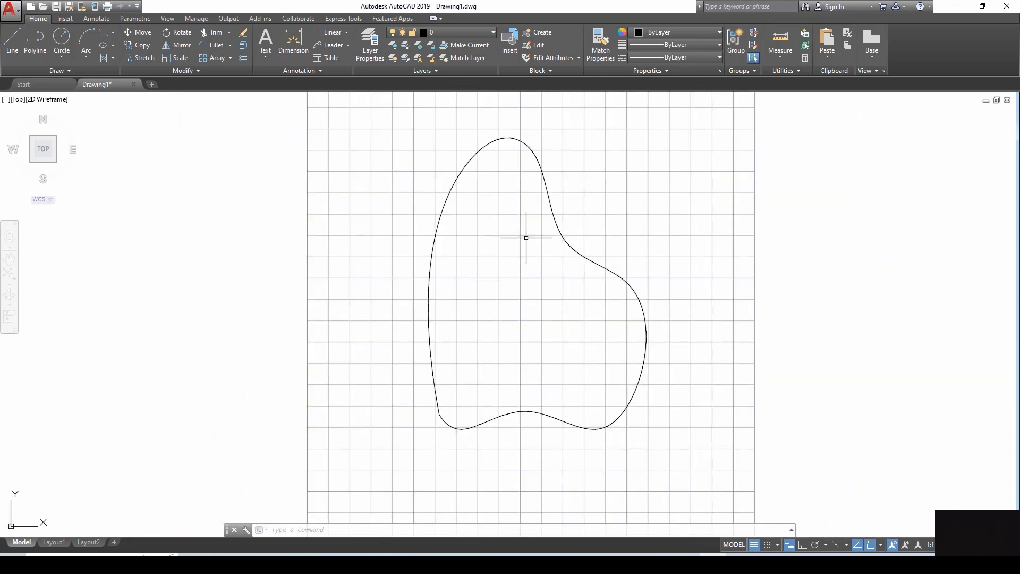
pyautogui.write('PType')
pyautogui.press('Return')
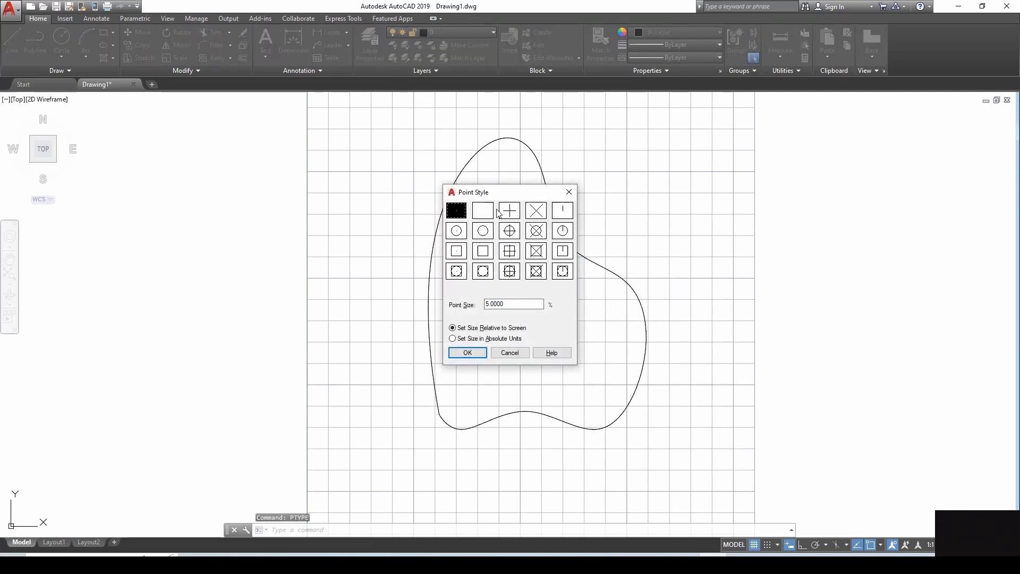
pyautogui.click(535, 212)
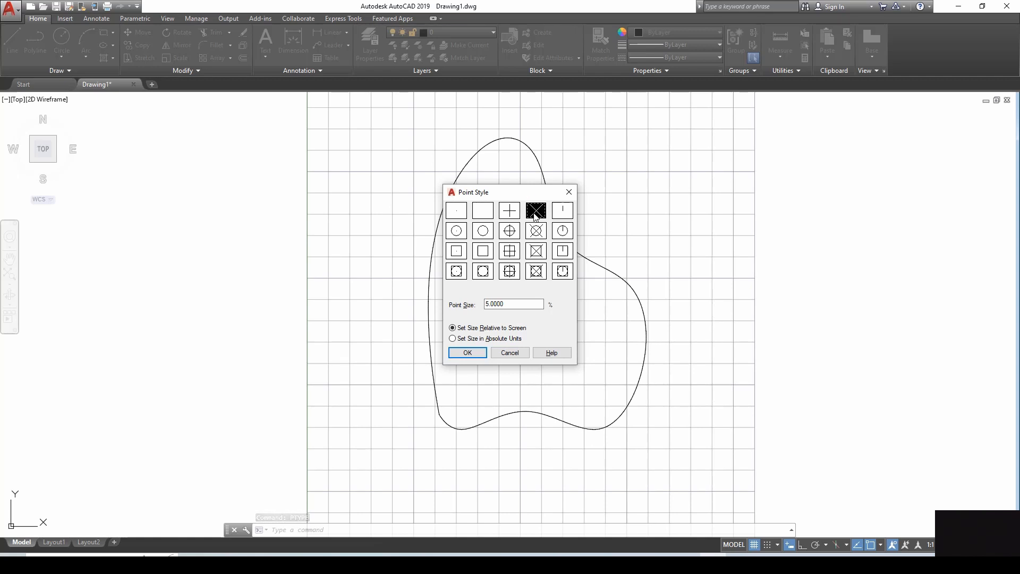
pyautogui.doubleClick(526, 304)
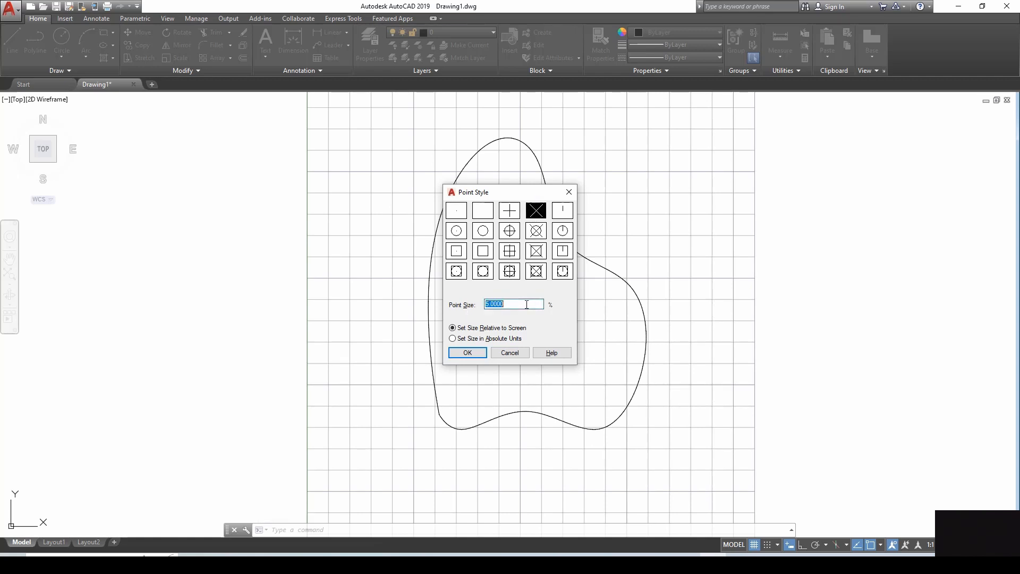
pyautogui.write('1')
pyautogui.click(468, 353)
# - Examine the spacing of the point markers across the outline's upper curve by selecting neighbouring points one after another, then clear the selection
pyautogui.scroll(14, 493, 123)
pyautogui.moveTo(547, 387); pyautogui.dragTo(498, 346, button='middle')
pyautogui.scroll(2, 542, 352)
pyautogui.scroll(6, 542, 355)
pyautogui.scroll(6, 436, 188)
pyautogui.scroll(-2, 415, 227)
pyautogui.scroll(-2, 415, 227)
pyautogui.click(399, 229)
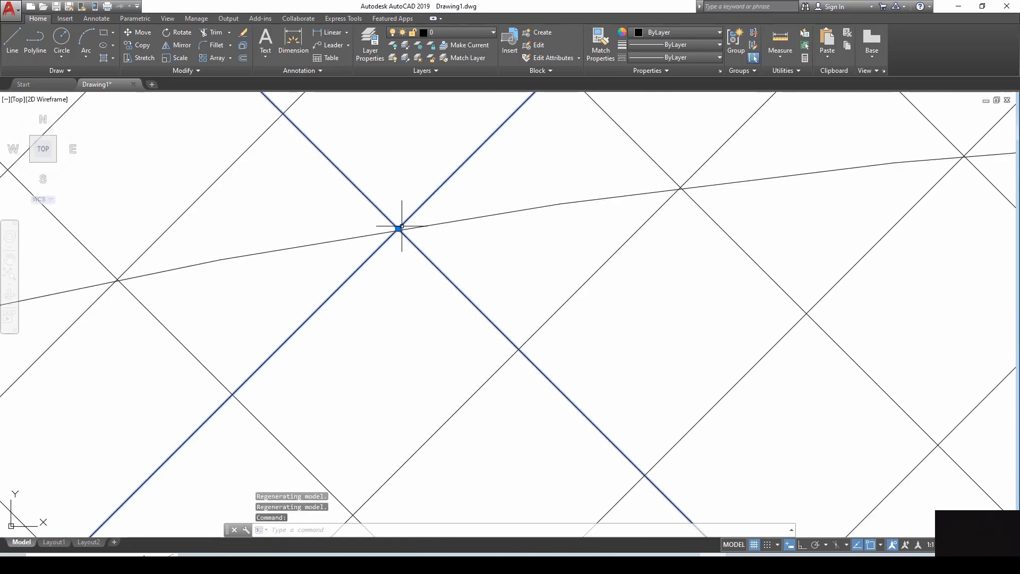
pyautogui.click(648, 156)
pyautogui.scroll(-4, 704, 179)
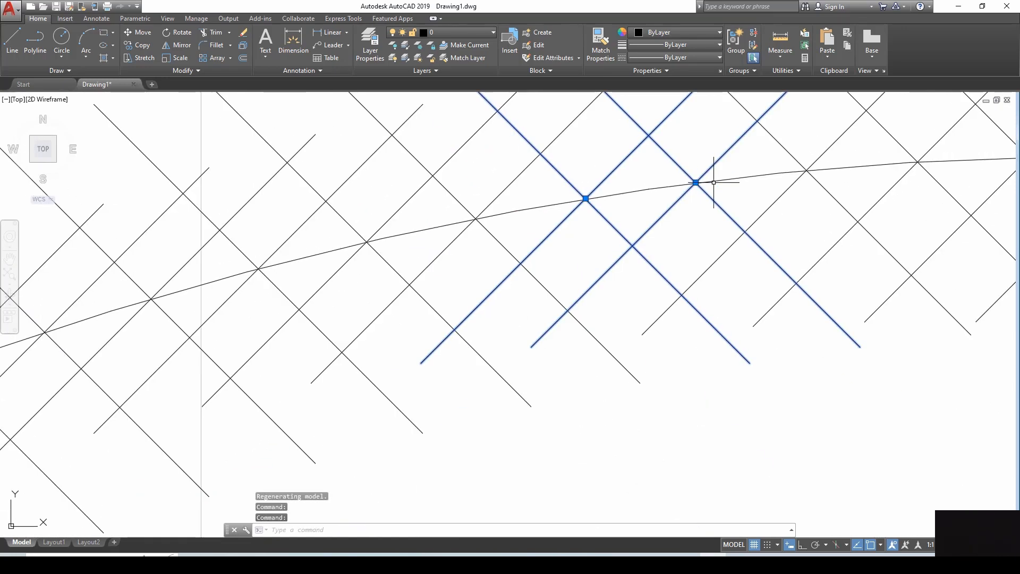
pyautogui.moveTo(713, 175); pyautogui.dragTo(421, 318, button='middle')
pyautogui.click(548, 288)
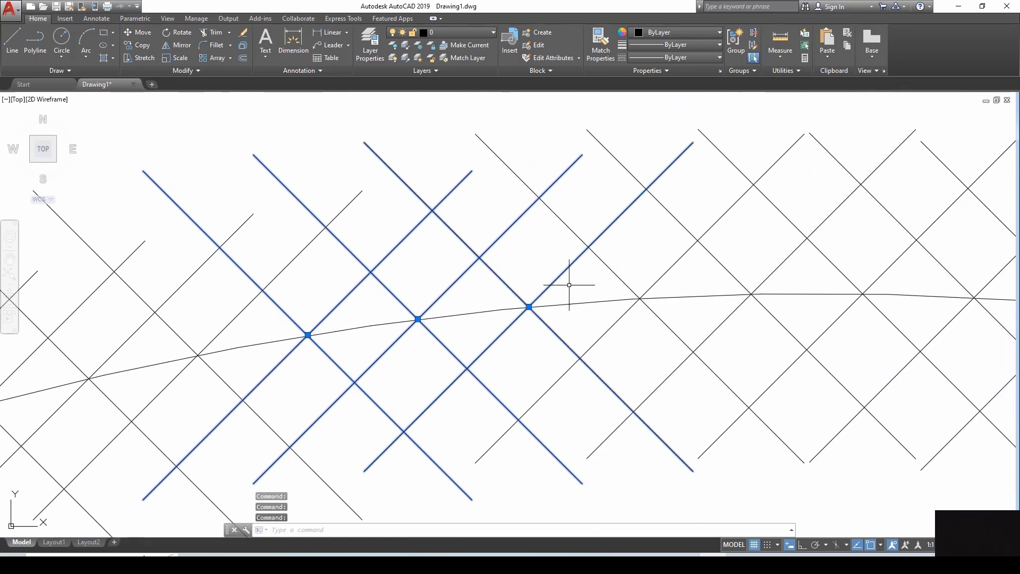
pyautogui.click(623, 283)
pyautogui.click(728, 269)
pyautogui.scroll(8, 713, 285)
pyautogui.scroll(-3, 713, 292)
pyautogui.moveTo(713, 296); pyautogui.dragTo(645, 254, button='middle')
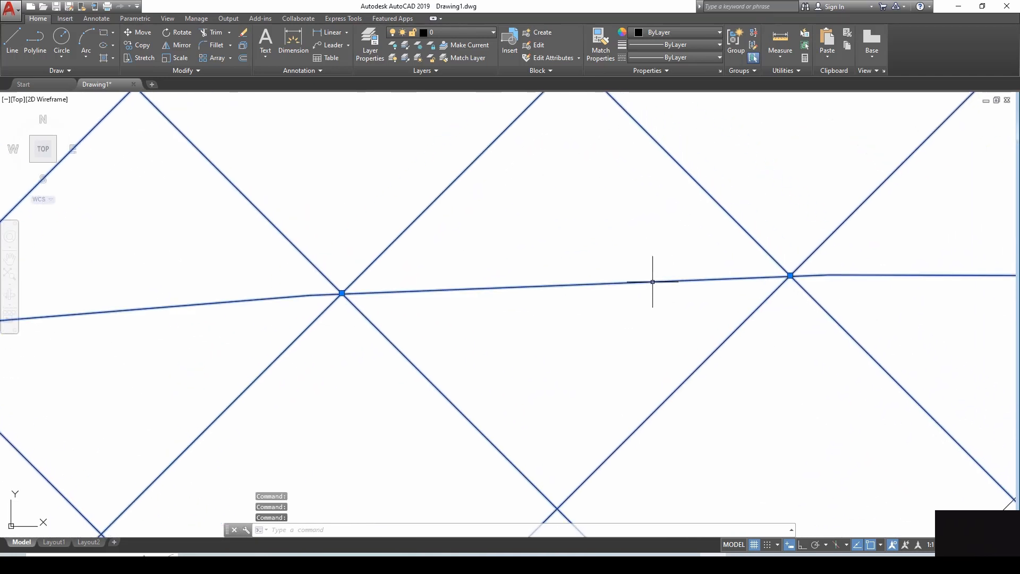
pyautogui.scroll(-5, 654, 278)
pyautogui.moveTo(724, 324); pyautogui.dragTo(549, 301, button='middle')
pyautogui.click(563, 246)
pyautogui.click(632, 244)
pyautogui.click(709, 256)
pyautogui.scroll(3, 712, 289)
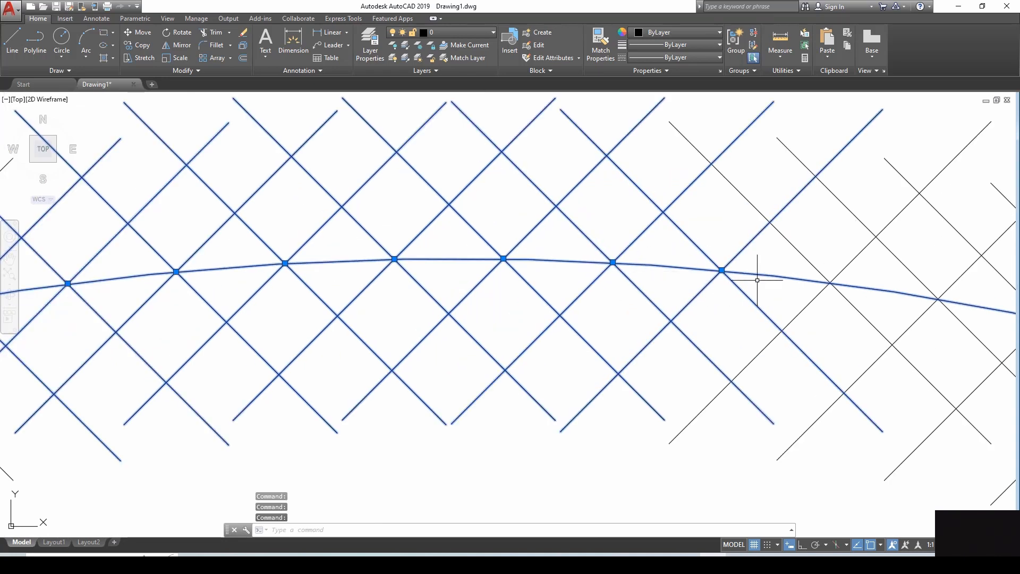
pyautogui.scroll(-2, 740, 292)
pyautogui.moveTo(740, 292); pyautogui.dragTo(555, 312, button='middle')
pyautogui.click(610, 287)
pyautogui.click(665, 279)
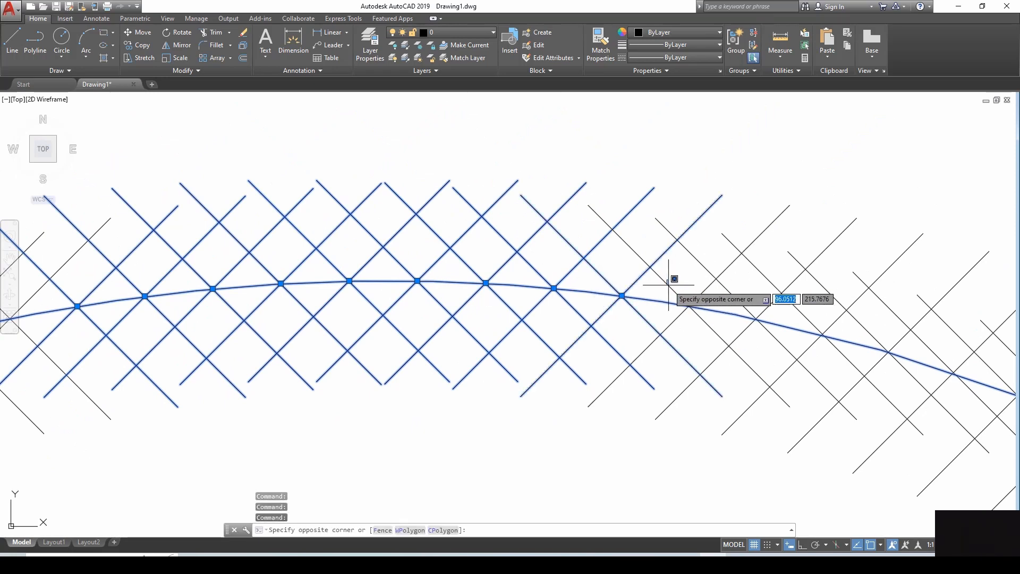
pyautogui.click(676, 281)
pyautogui.press('Escape')
pyautogui.press('Escape')
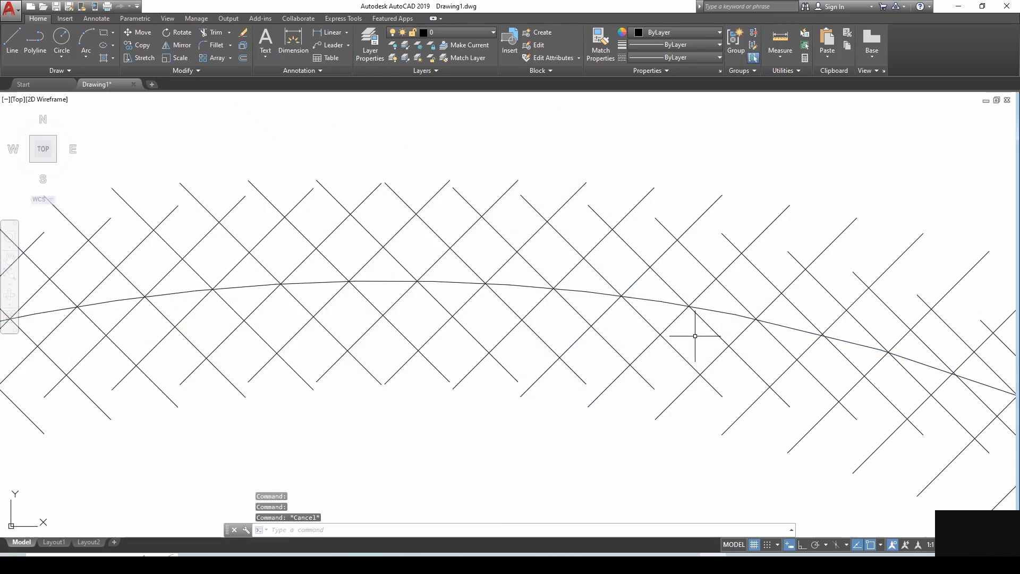
# - Examine the point markers along the right side of the spline, then check their coverage around the whole outline
pyautogui.scroll(-5, 694, 335)
pyautogui.moveTo(628, 326); pyautogui.dragTo(641, 231, button='middle')
pyautogui.scroll(-5, 588, 353)
pyautogui.moveTo(588, 353); pyautogui.dragTo(506, 216, button='middle')
pyautogui.scroll(8, 562, 296)
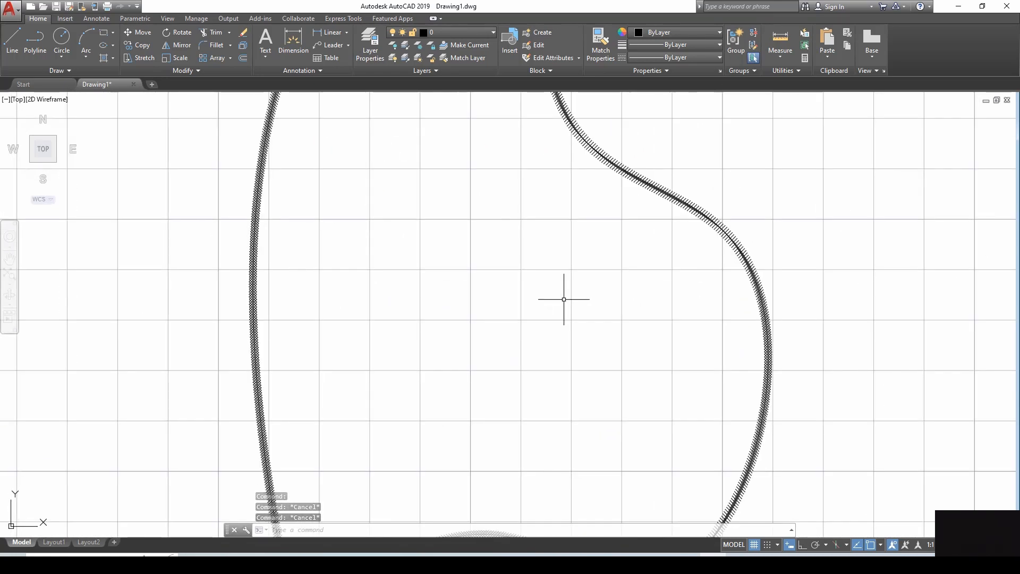
pyautogui.moveTo(563, 299); pyautogui.dragTo(523, 301, button='middle')
pyautogui.scroll(8, 590, 255)
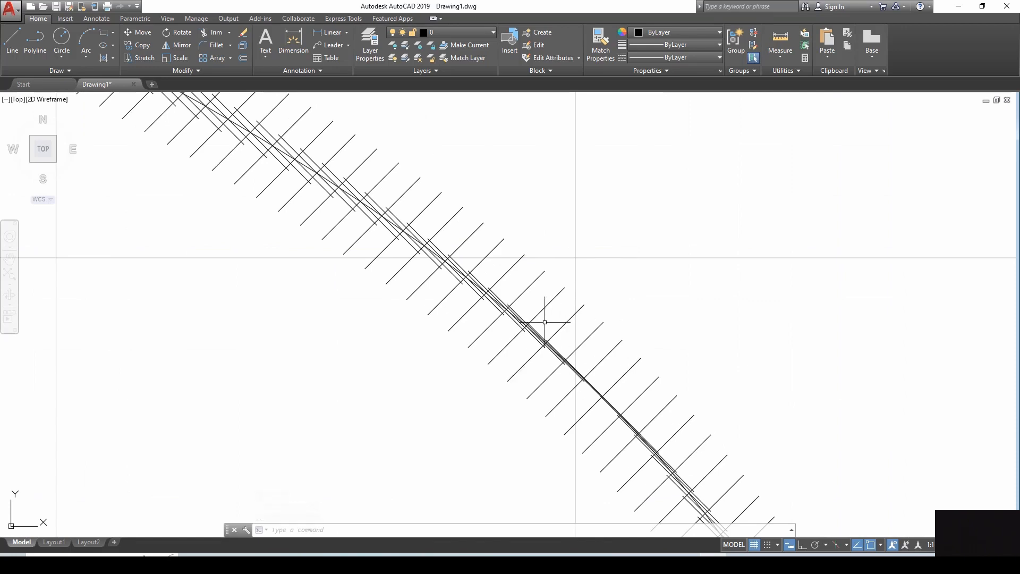
pyautogui.scroll(6, 528, 342)
pyautogui.scroll(-10, 510, 346)
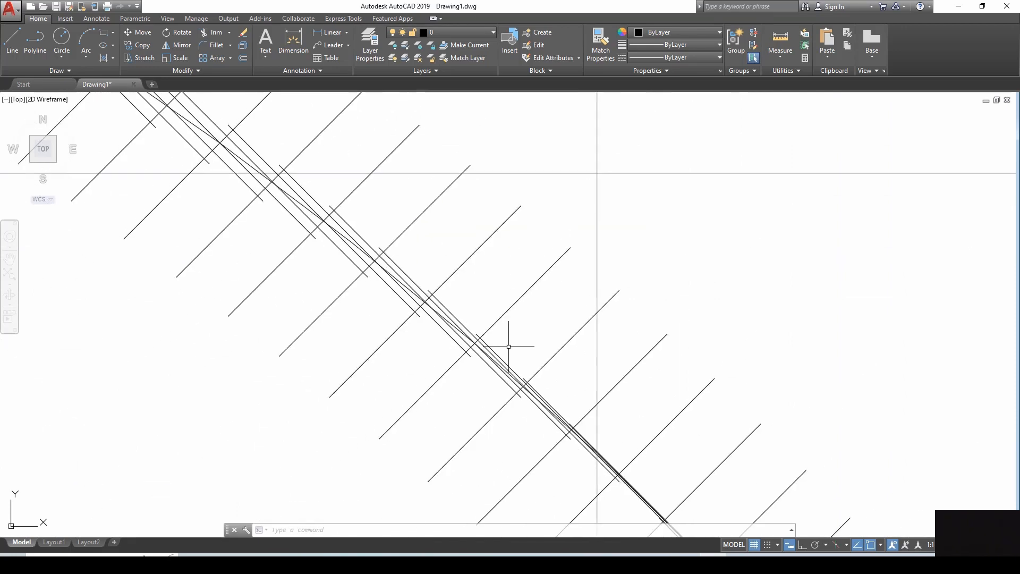
pyautogui.moveTo(419, 383); pyautogui.dragTo(655, 347, button='middle')
pyautogui.scroll(-6, 655, 347)
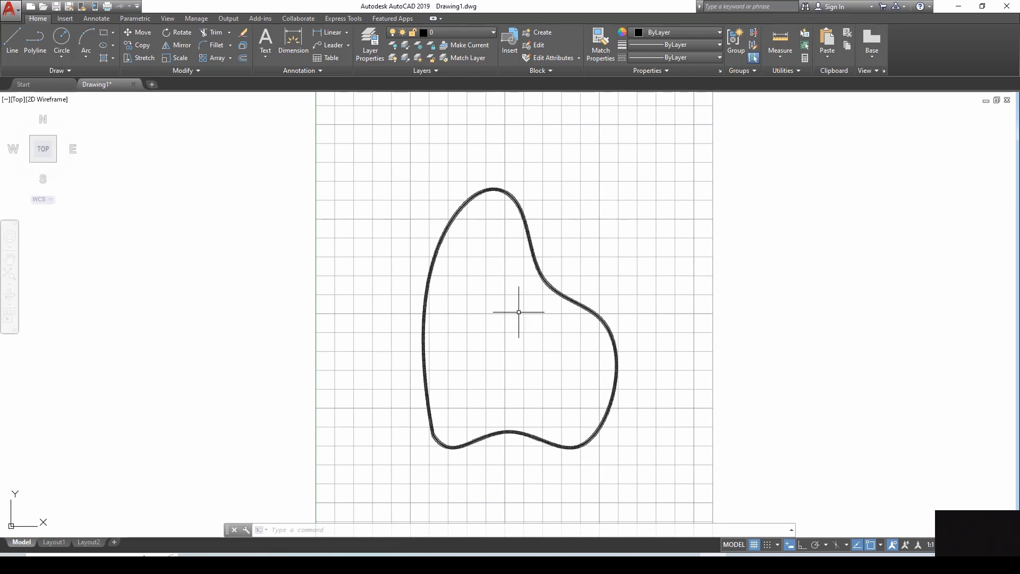
# - Select all points in the entire drawing with Quick Select, using object type Point and the filter Color equals ByLayer
pyautogui.rightClick(471, 530)
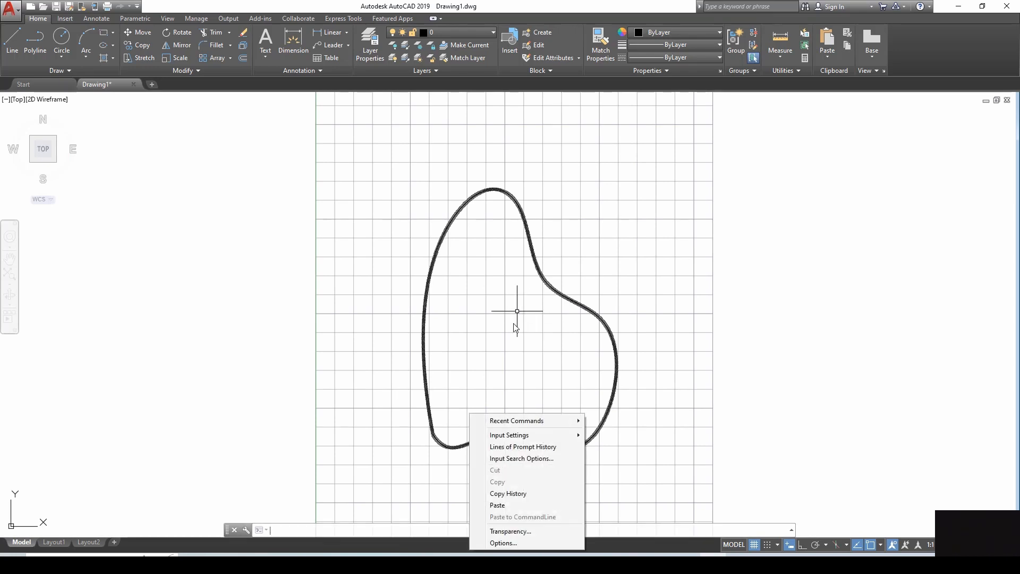
pyautogui.click(649, 423)
pyautogui.click(780, 323)
pyautogui.rightClick(779, 323)
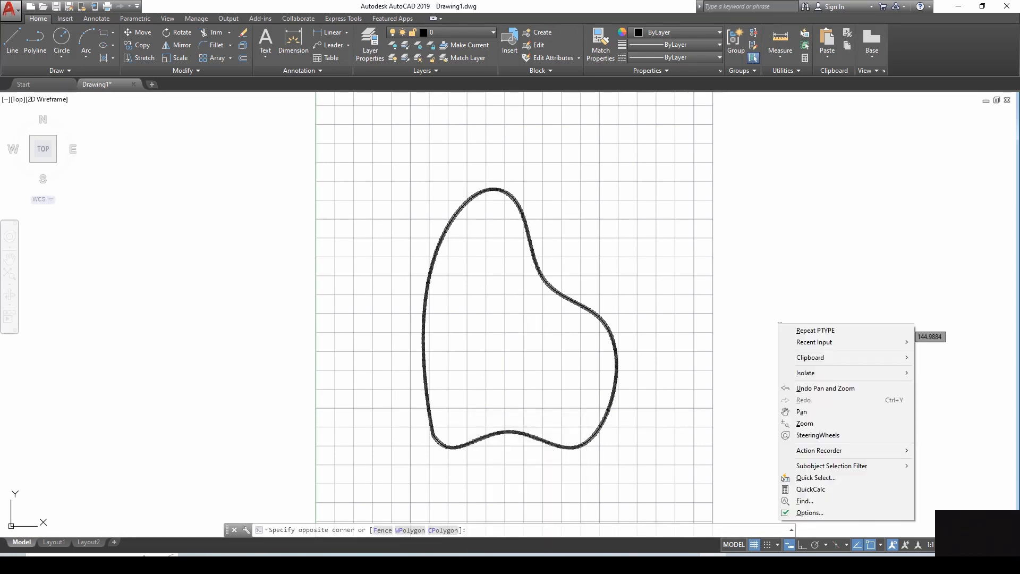
pyautogui.click(810, 479)
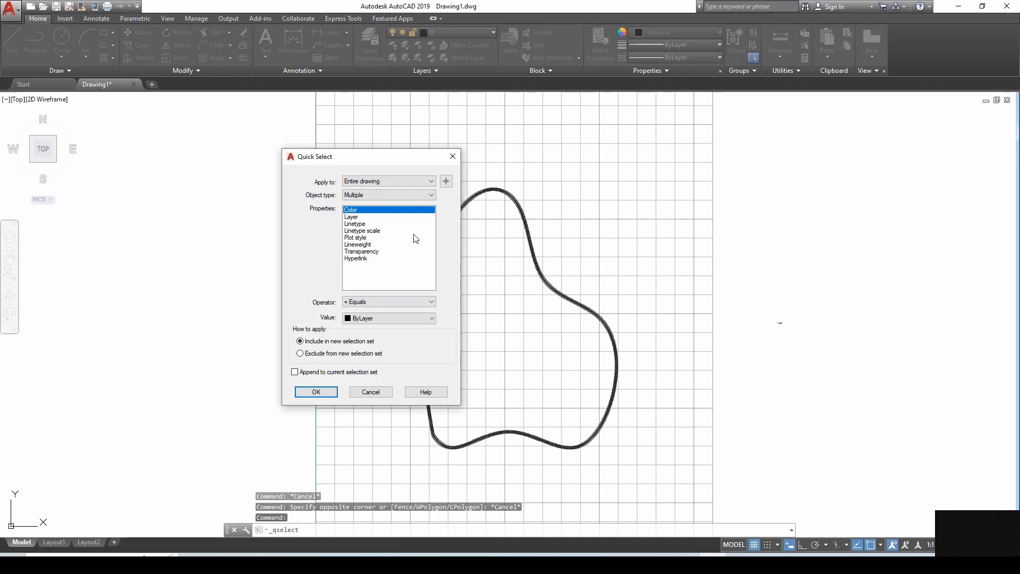
pyautogui.click(383, 195)
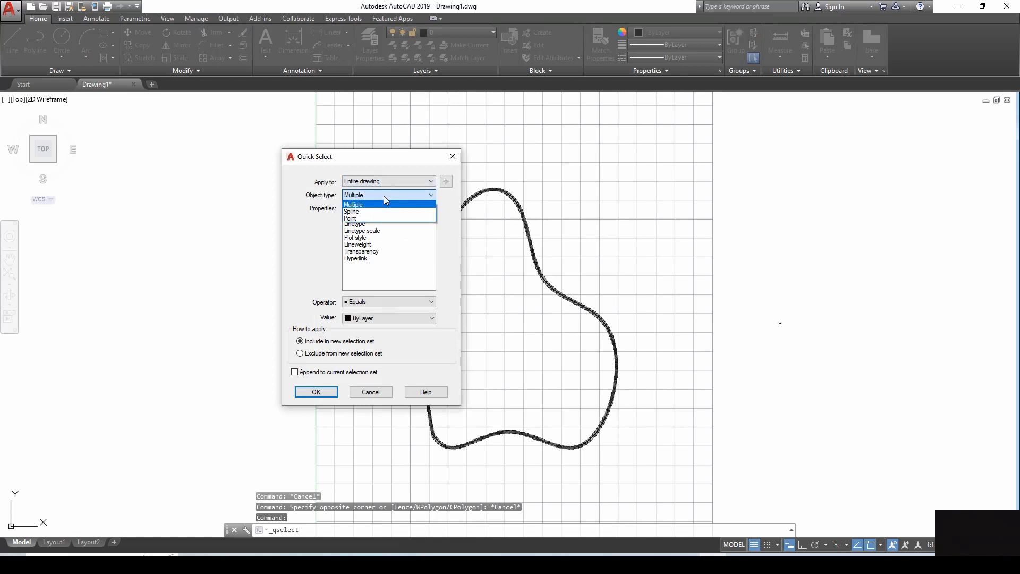
pyautogui.click(366, 222)
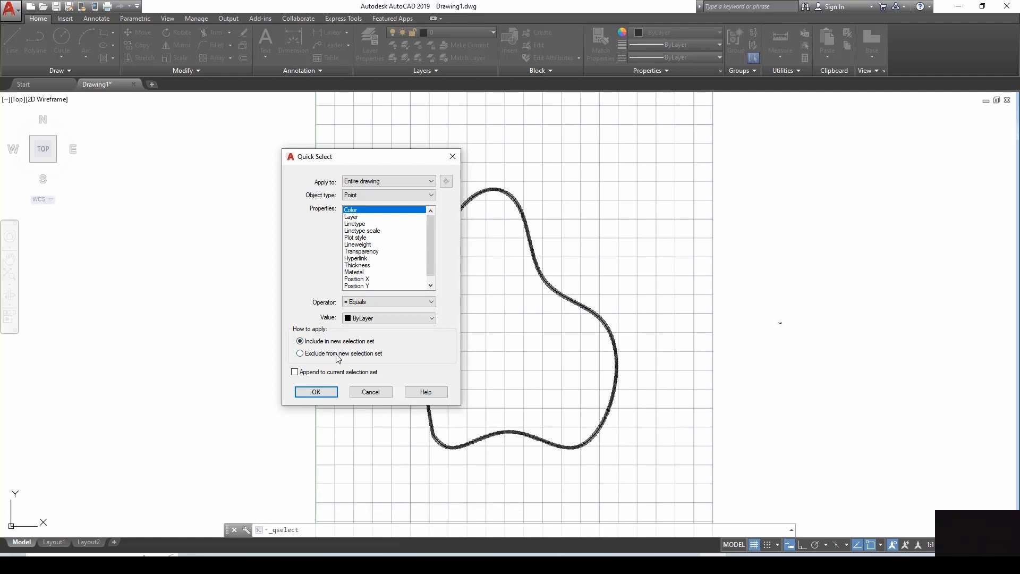
pyautogui.click(361, 302)
pyautogui.click(366, 303)
pyautogui.click(431, 317)
pyautogui.click(404, 322)
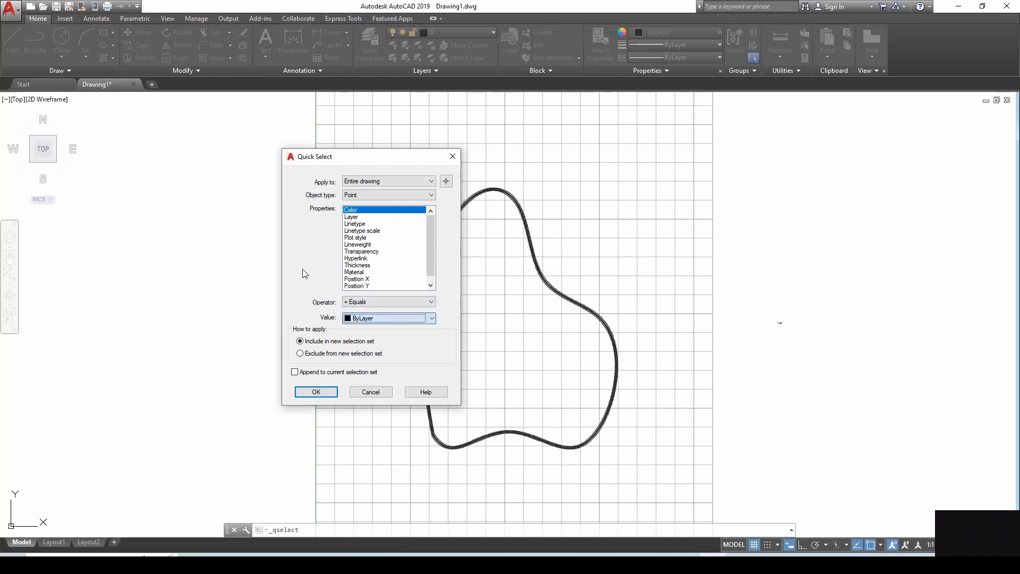
pyautogui.click(378, 194)
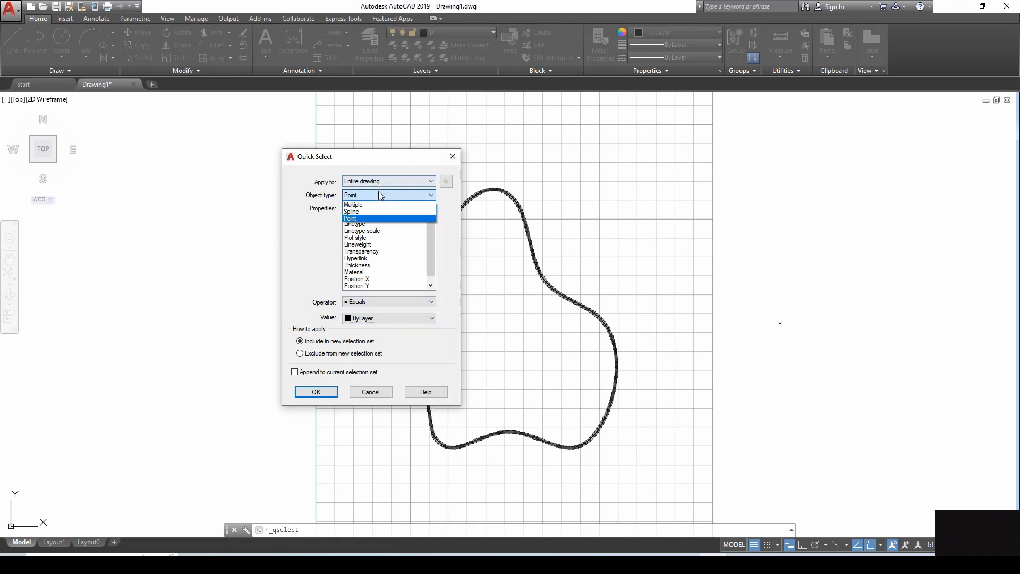
pyautogui.click(375, 218)
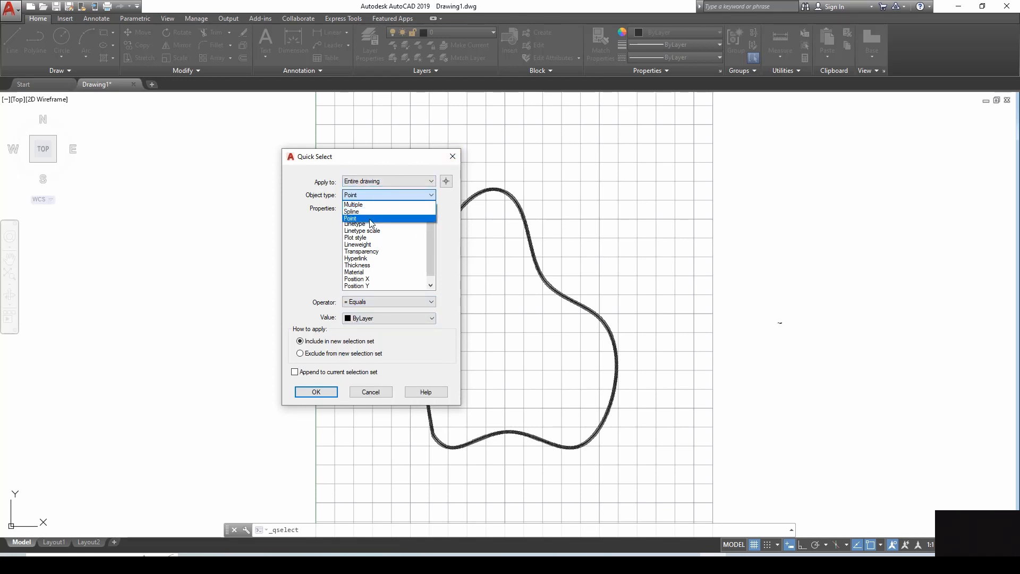
pyautogui.click(319, 392)
# - Examine the selected point markers along the spline up close, then check the selection around the whole outline
pyautogui.scroll(10, 502, 212)
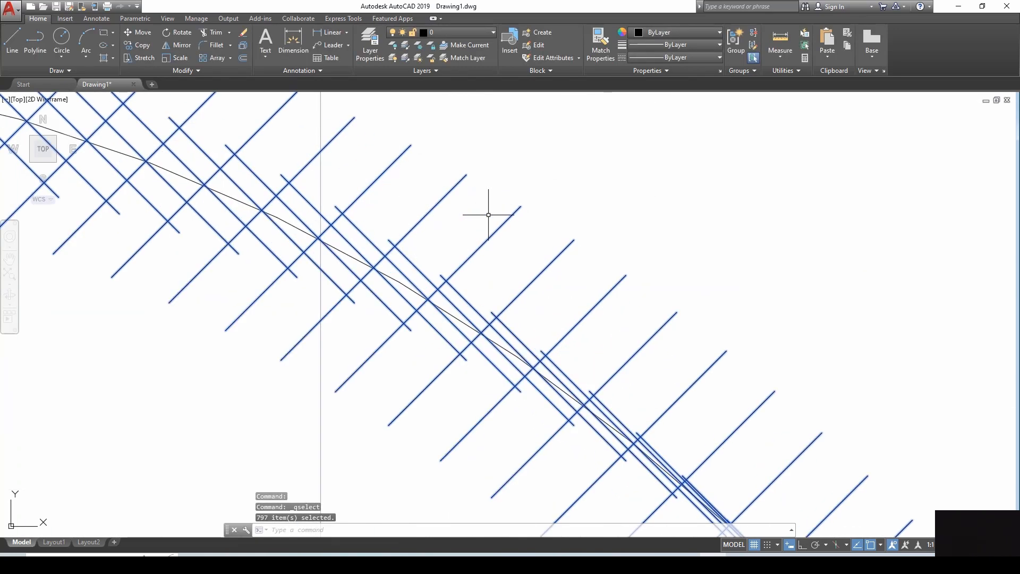
pyautogui.scroll(5, 372, 292)
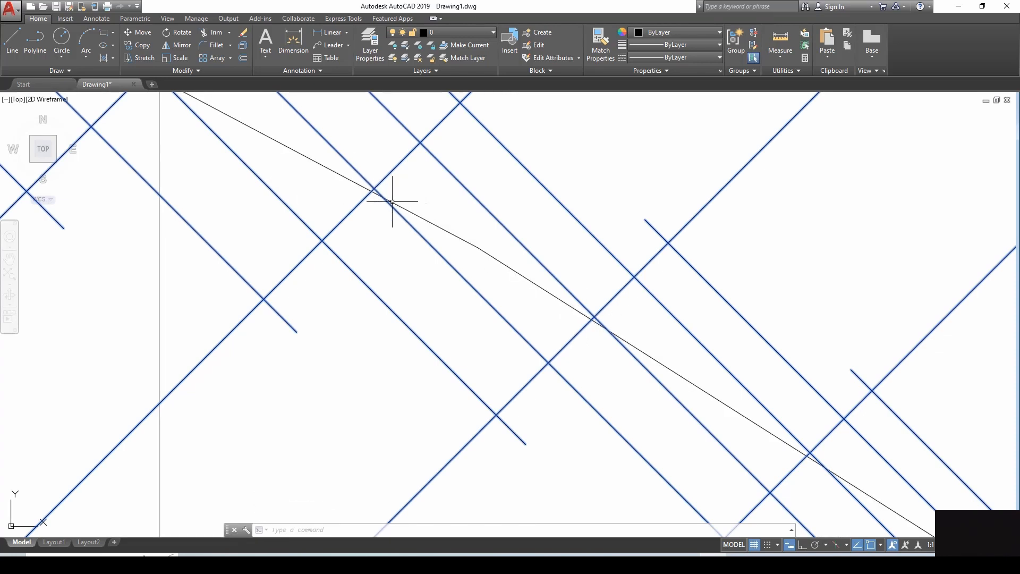
pyautogui.scroll(-4, 417, 222)
pyautogui.scroll(-4, 418, 226)
pyautogui.scroll(-2, 376, 260)
pyautogui.moveTo(397, 366); pyautogui.dragTo(402, 194, button='middle')
pyautogui.moveTo(427, 277); pyautogui.dragTo(456, 332, button='middle')
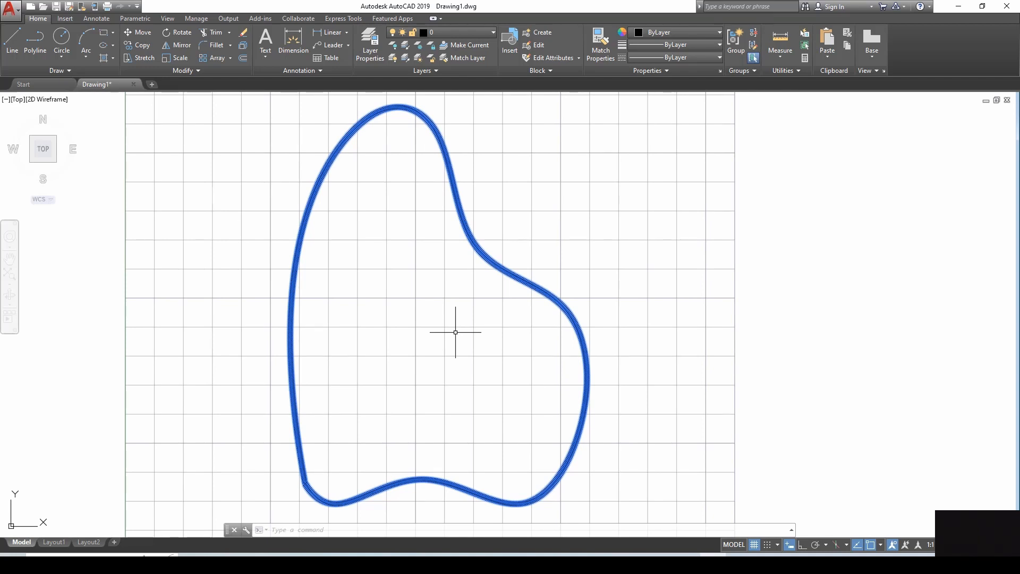
# - Run LIST on the selected points and continue through all pages of the coordinate listing until the command ends
pyautogui.write('L')
pyautogui.press('BackSpace')
pyautogui.write('iST')
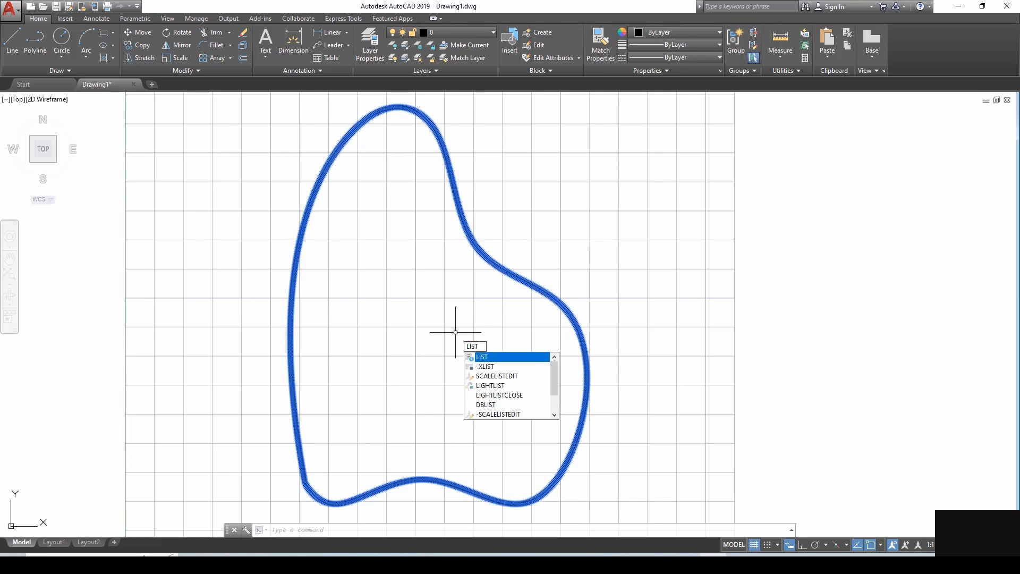
pyautogui.press('Return')
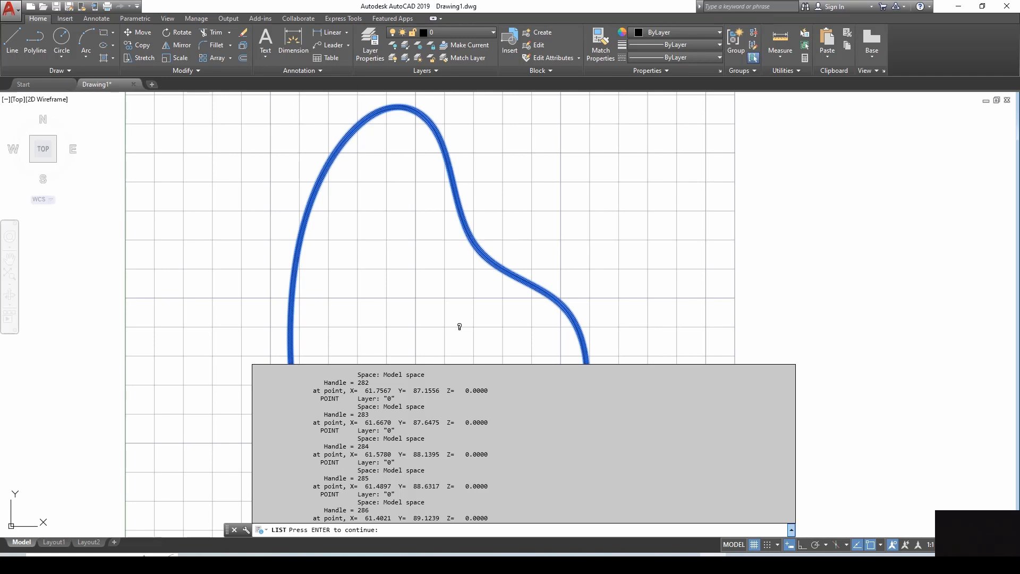
pyautogui.press('Return')
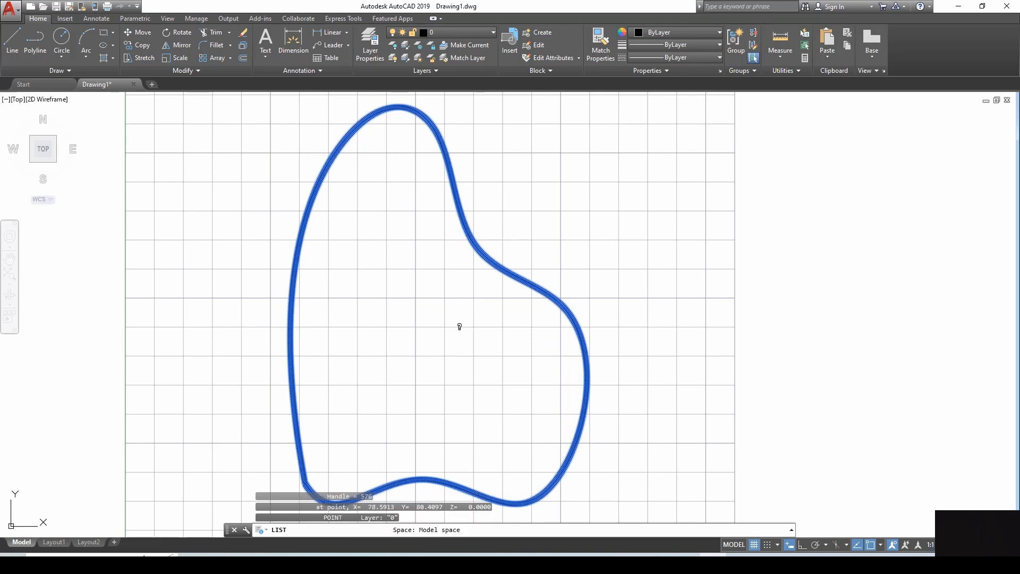
pyautogui.press('Return')
pyautogui.press('Return')
pyautogui.press('Return')
pyautogui.press('Return')
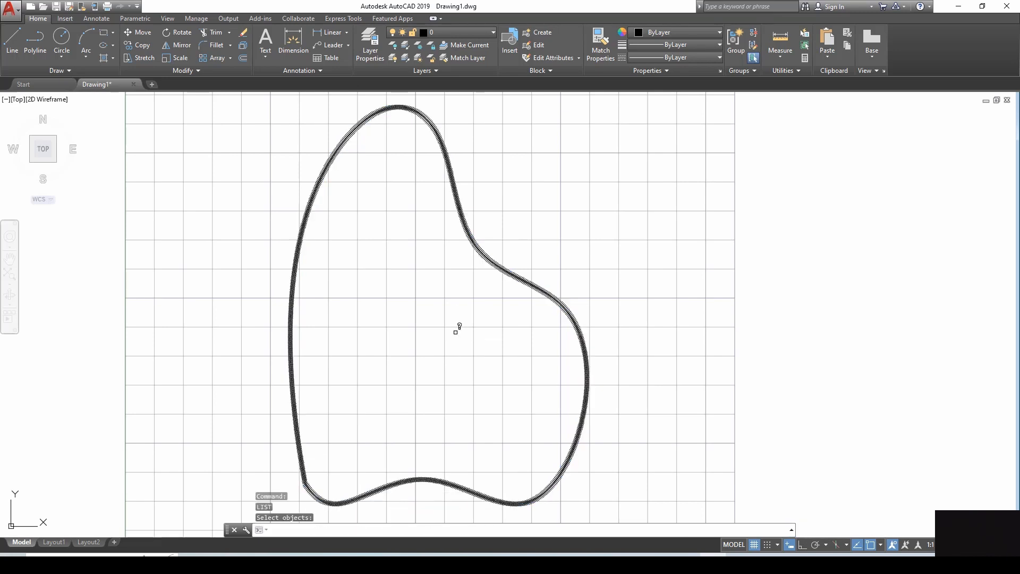
pyautogui.press('Return')
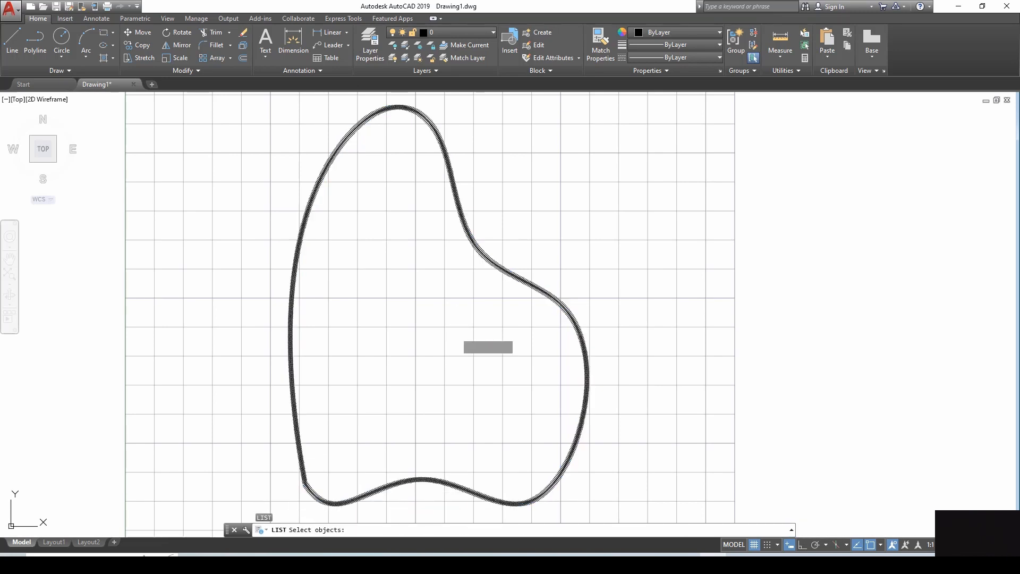
pyautogui.press('Return')
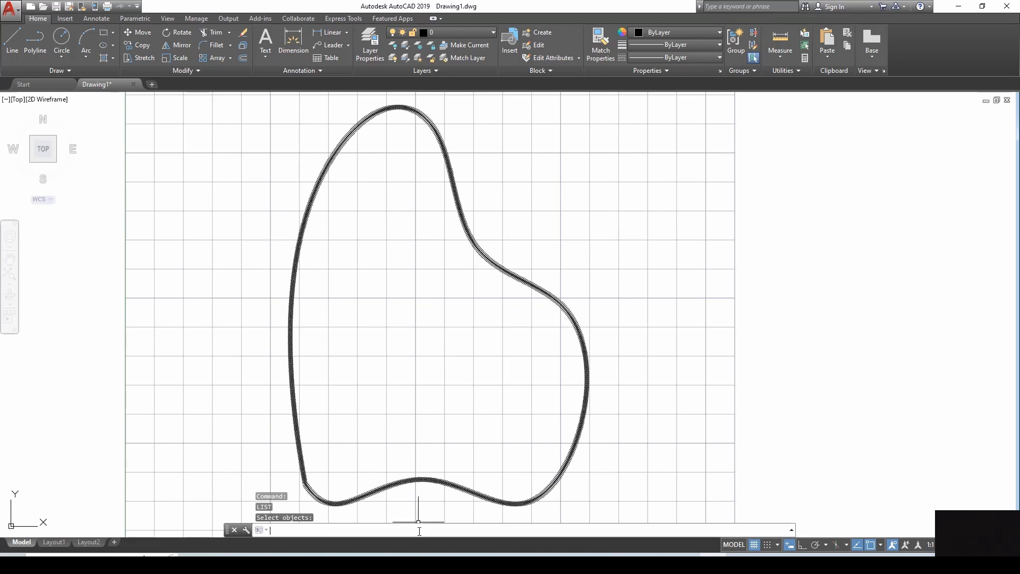
# - Stop recording the command history to the log file with LOGFILEOFF
pyautogui.write('l')
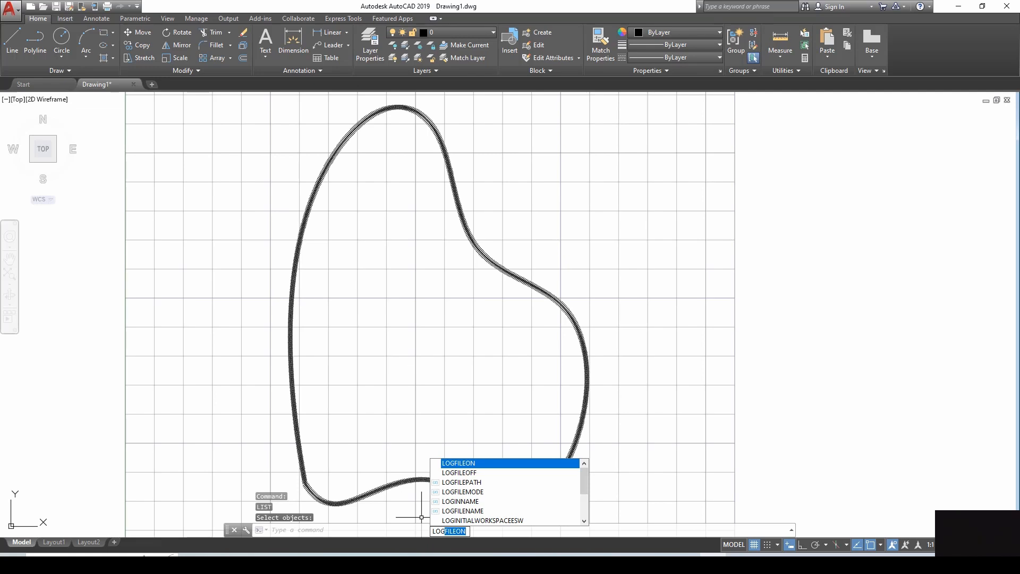
pyautogui.press('Down')
pyautogui.press('Return')
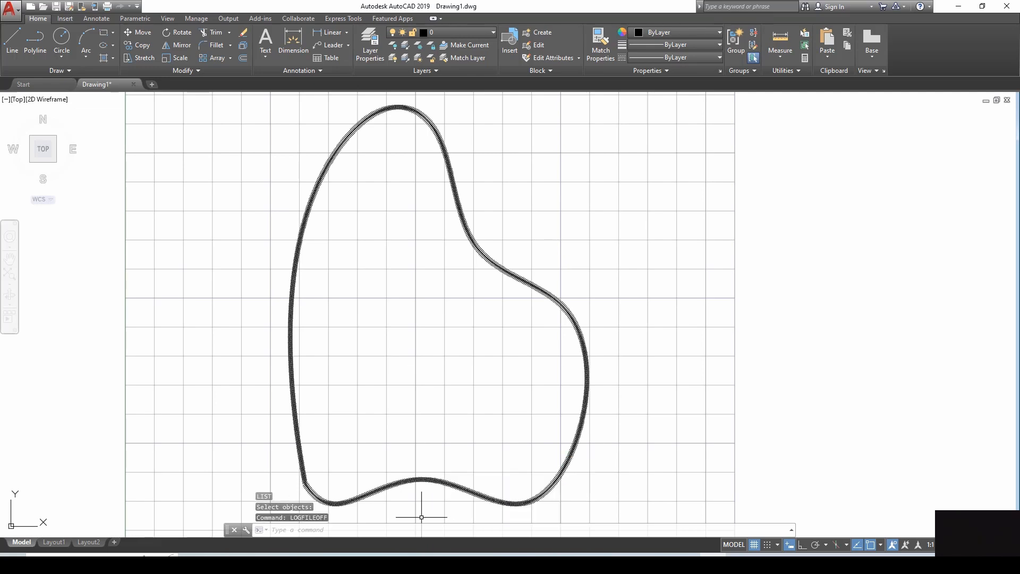
# - Open Drawing1_11f81db2c.log from the XY Cord Extraction folder and review the logged point coordinates
pyautogui.click(322, 556)
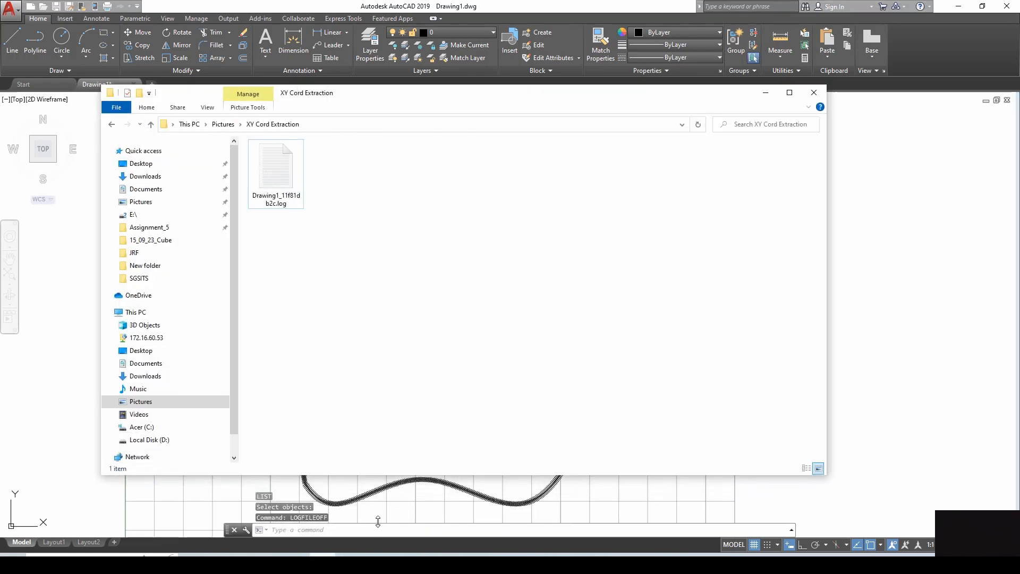
pyautogui.click(789, 93)
pyautogui.doubleClick(187, 84)
pyautogui.scroll(-15, 434, 219)
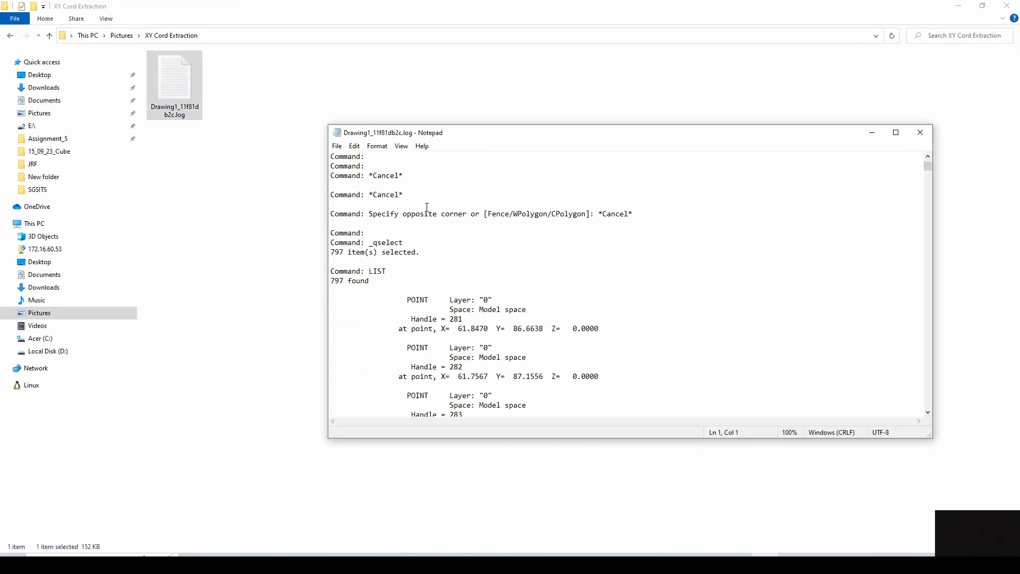
pyautogui.scroll(-20, 434, 219)
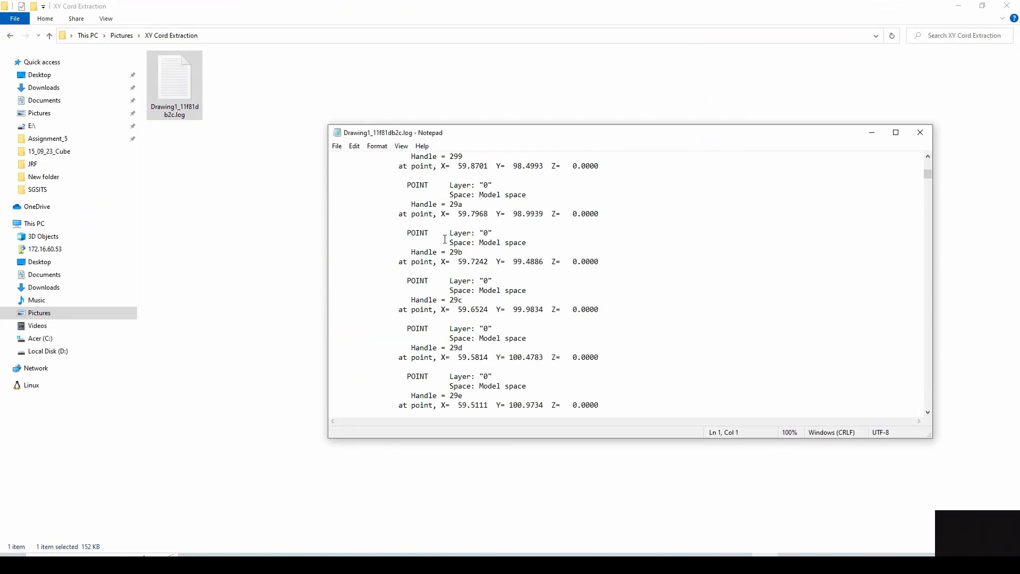
pyautogui.scroll(-15, 445, 239)
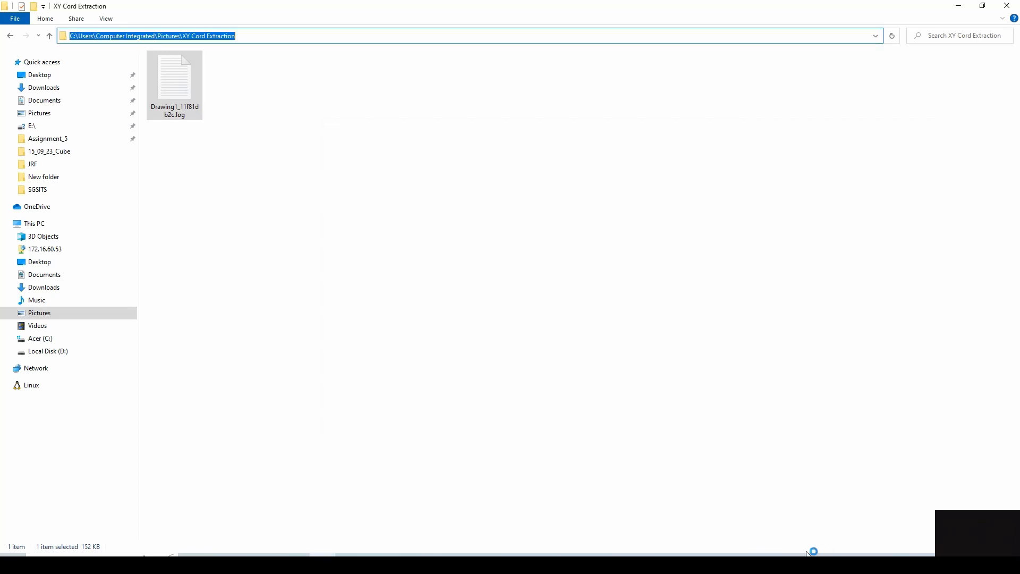
# - Create a blank workbook in Excel and save it as XYCordExtraction in the Pictures\XY Cord Extraction folder
pyautogui.click(765, 555)
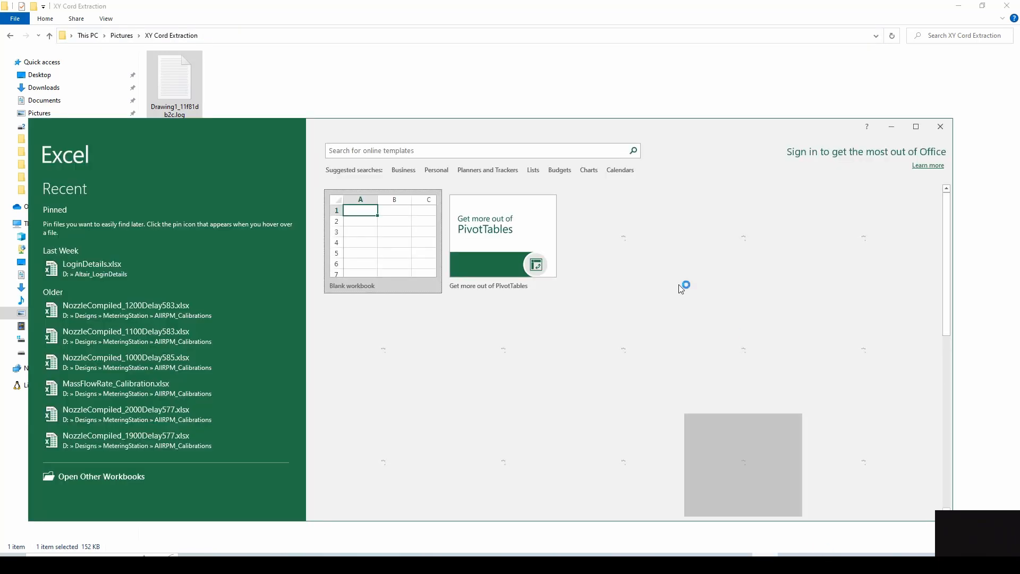
pyautogui.click(376, 266)
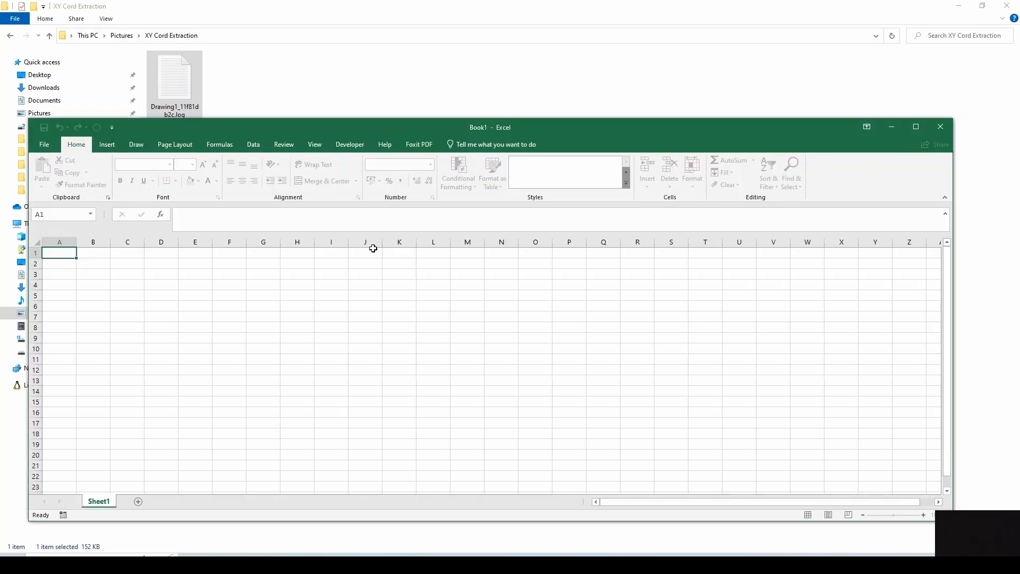
pyautogui.click(44, 144)
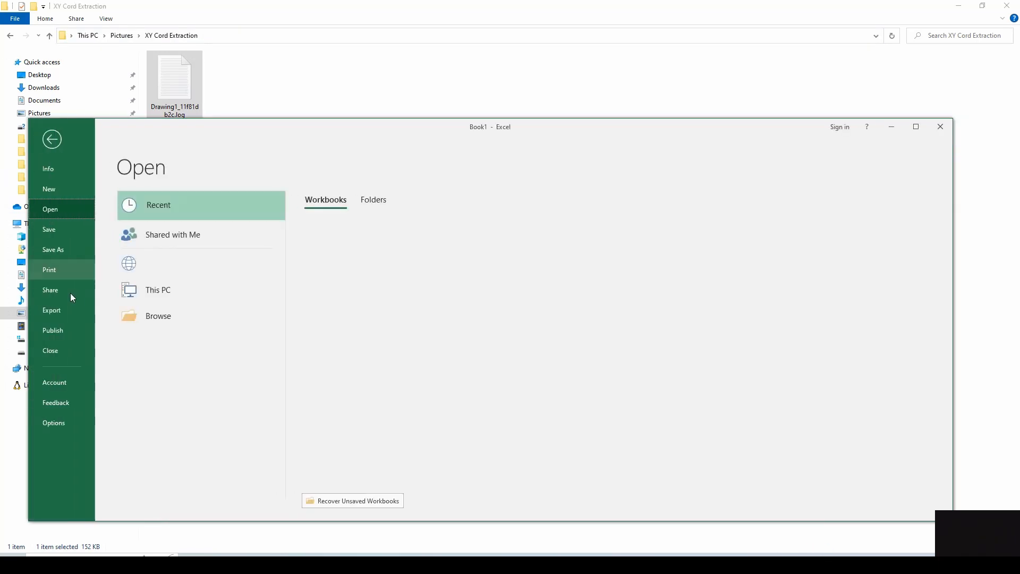
pyautogui.click(70, 247)
pyautogui.click(159, 315)
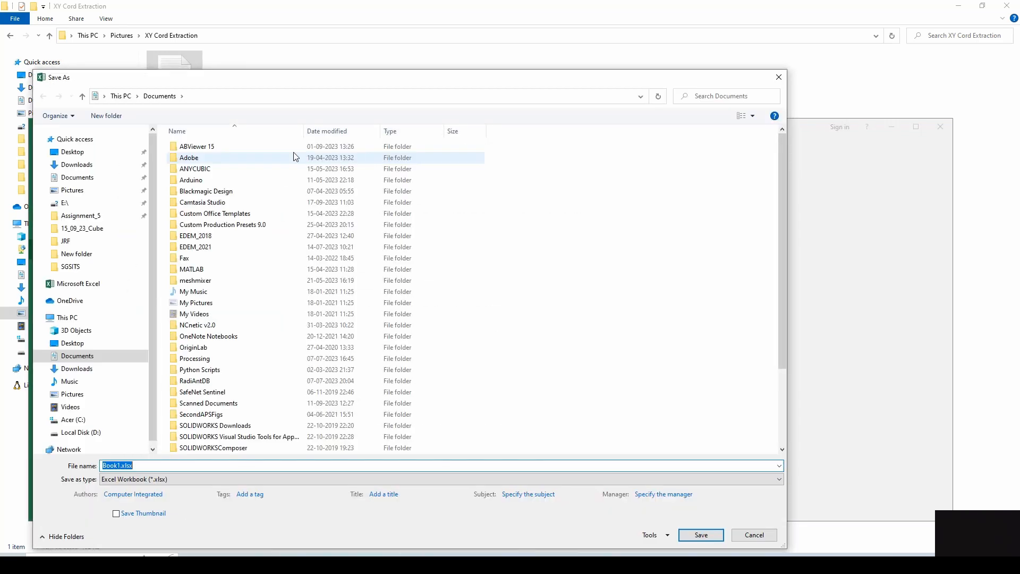
pyautogui.click(255, 95)
pyautogui.write('C:\\Users\\Computer Integrated\\Pictures\\XY Cord Extraction')
pyautogui.press('Return')
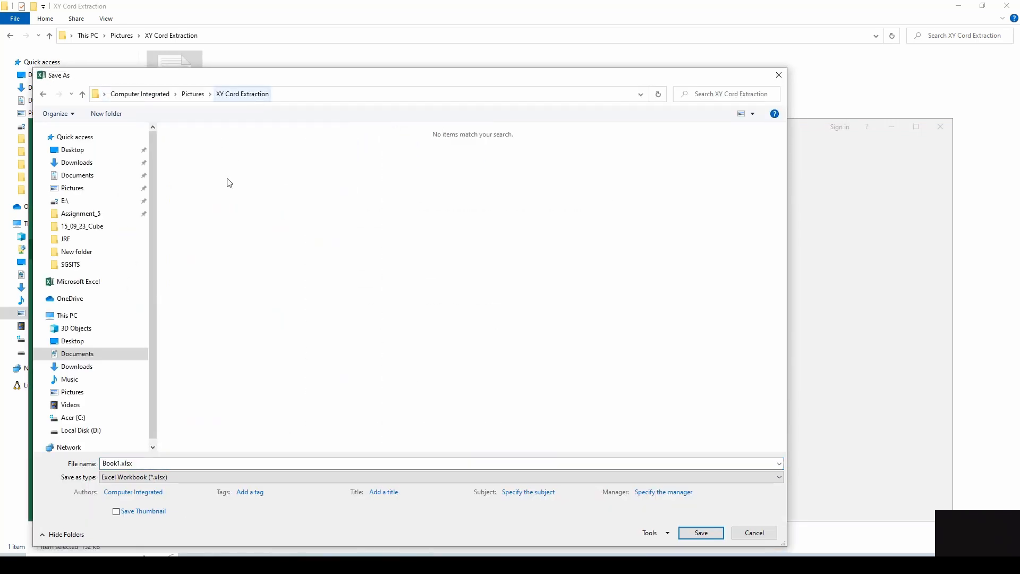
pyautogui.click(175, 462)
pyautogui.write('X')
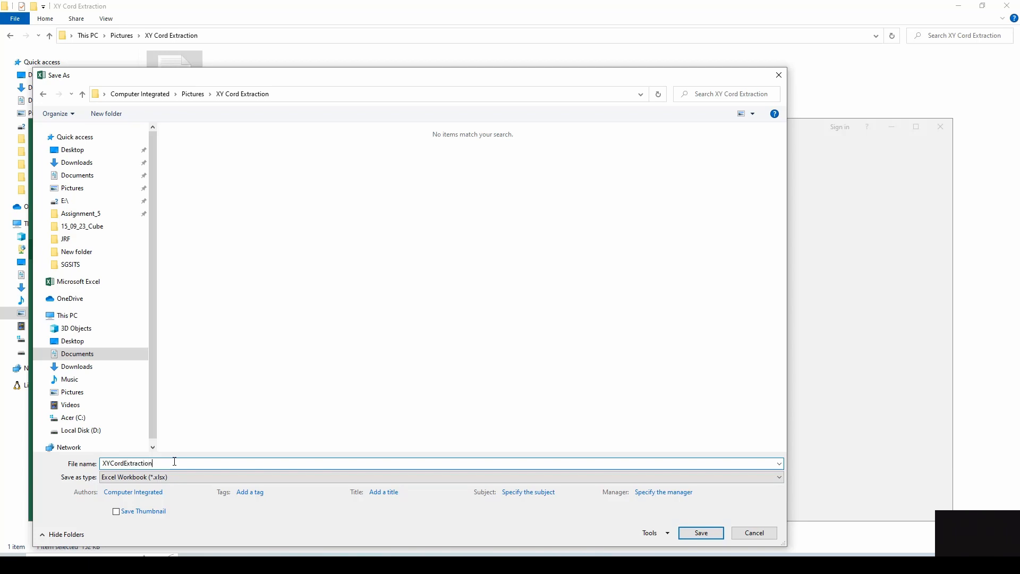
pyautogui.write('YCordExtraction')
pyautogui.press('Return')
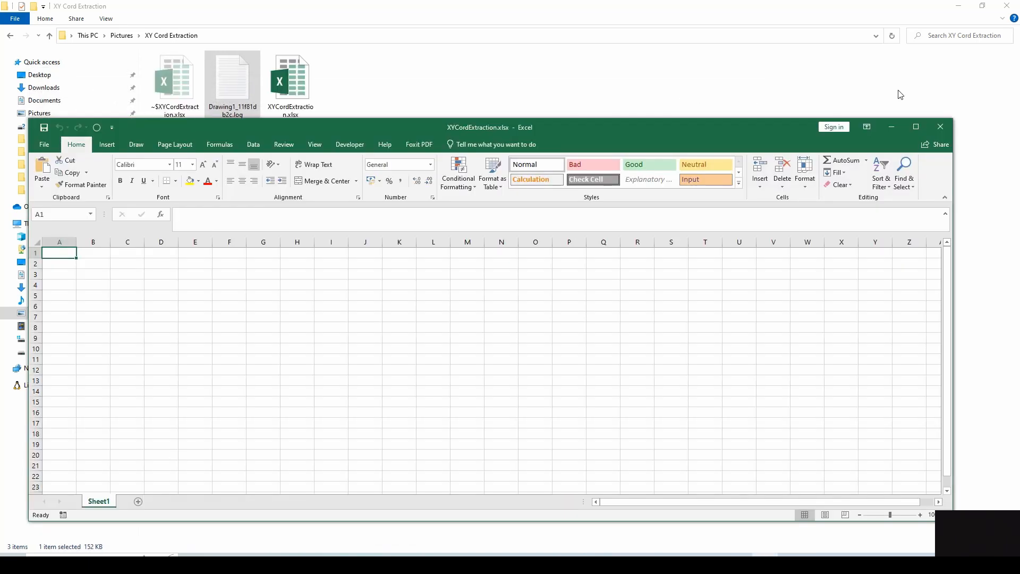
pyautogui.click(916, 127)
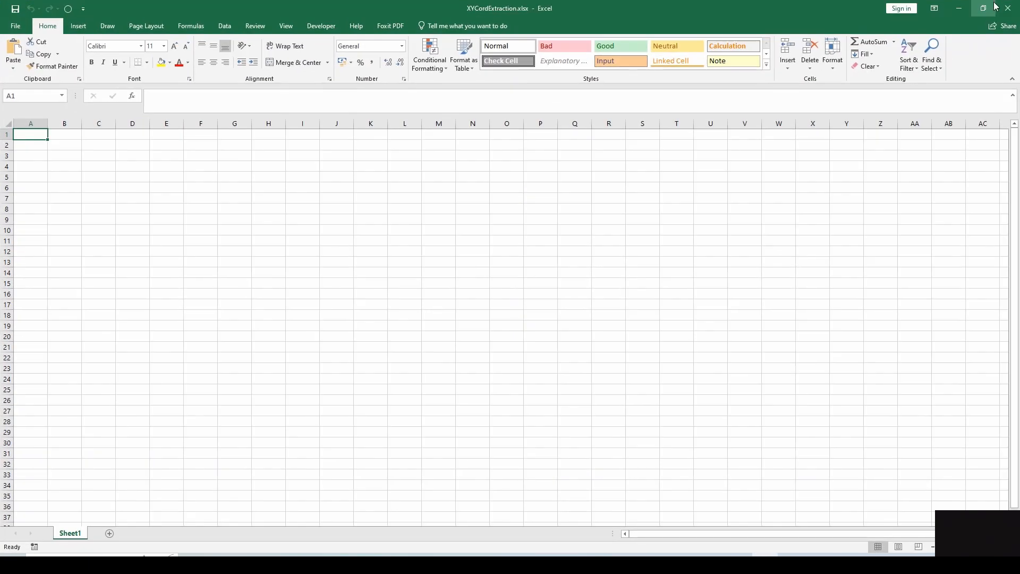
# - Switch back to the XY Cord Extraction folder and copy the entire contents of Drawing1_11f81db2c.log, then close the log
pyautogui.click(959, 8)
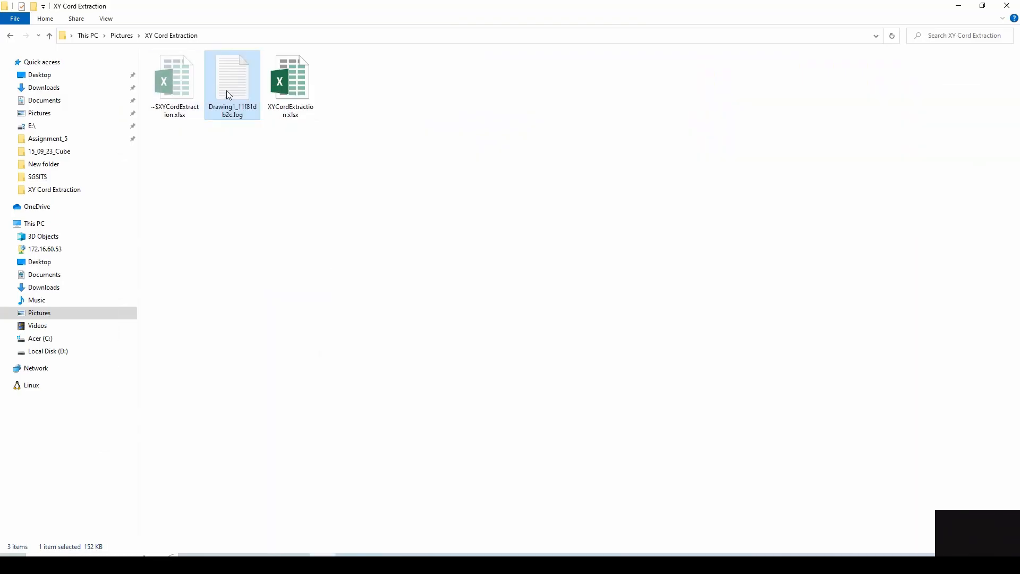
pyautogui.doubleClick(229, 95)
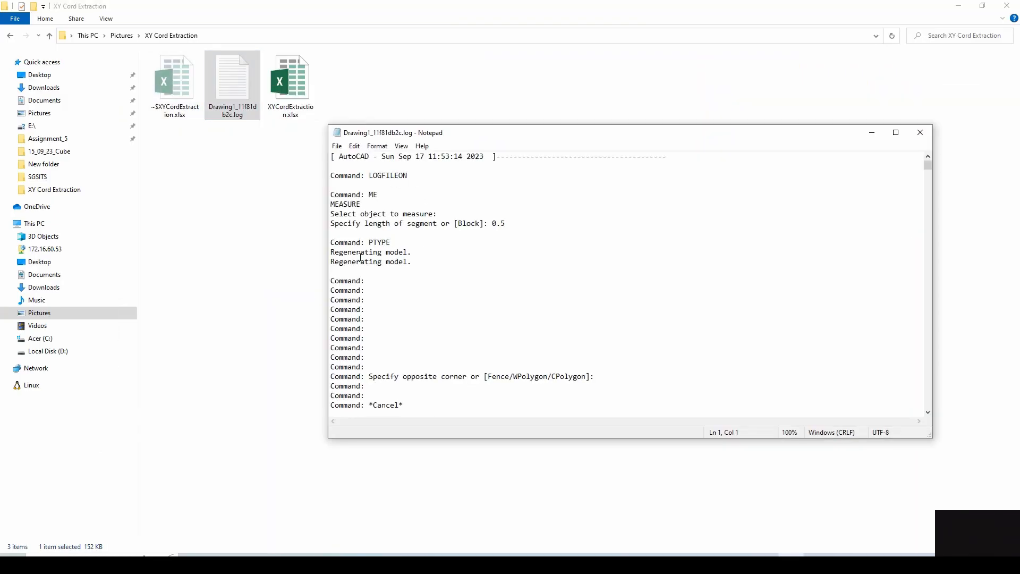
pyautogui.hotkey('ctrl', 'a')
pyautogui.hotkey('ctrl', 'c')
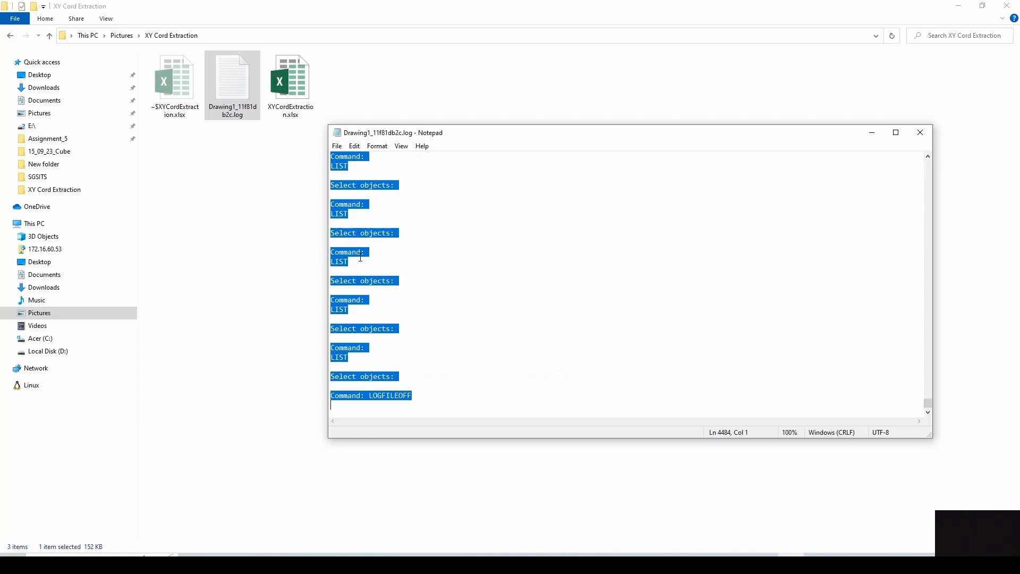
pyautogui.hotkey('alt', 'F4')
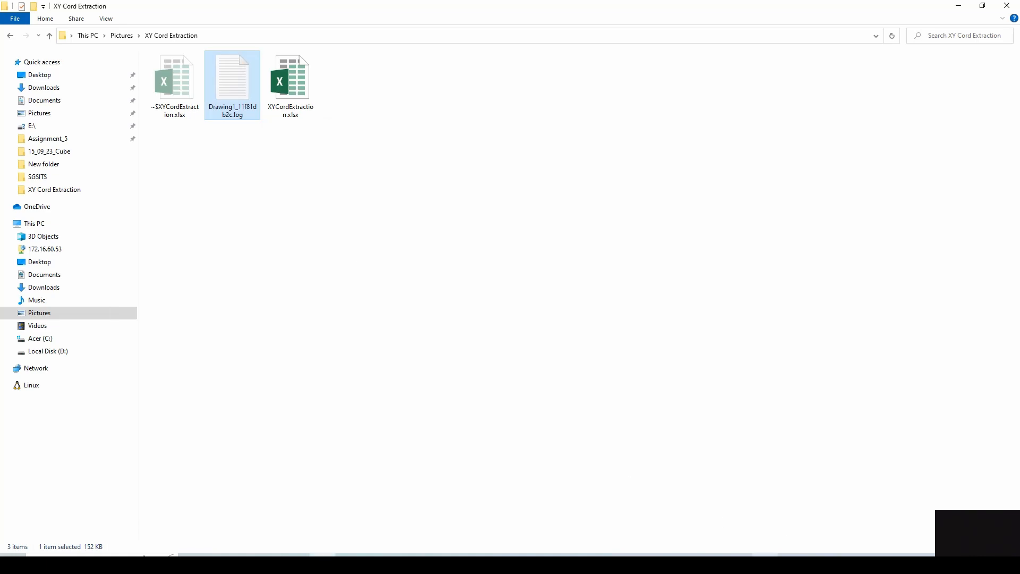
# - Switch to the XYCordExtraction workbook in Excel and paste the copied log contents starting at cell A1 of Sheet1
pyautogui.click(767, 563)
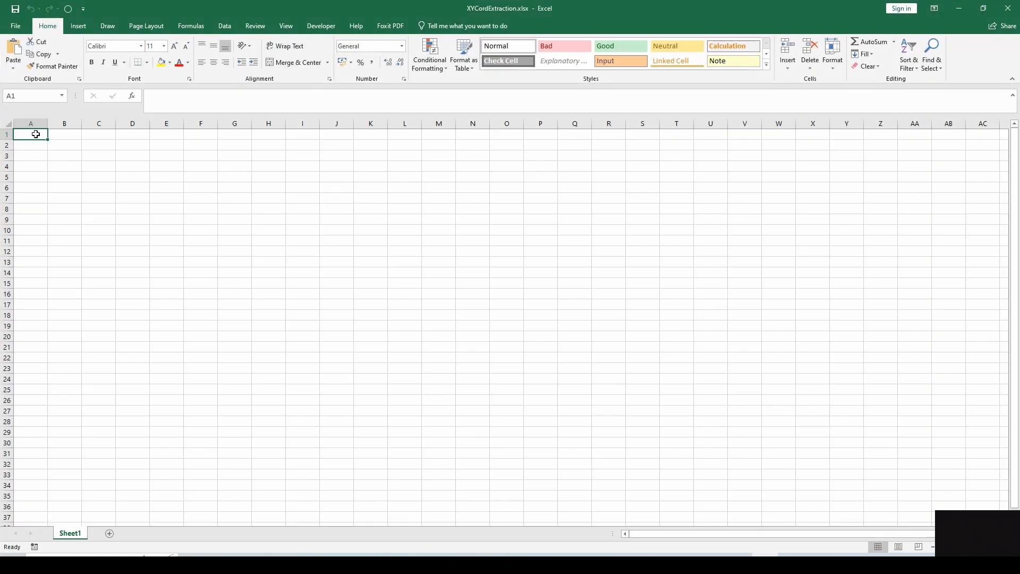
pyautogui.hotkey('ctrl', 'v')
pyautogui.scroll(-13, 4, 373)
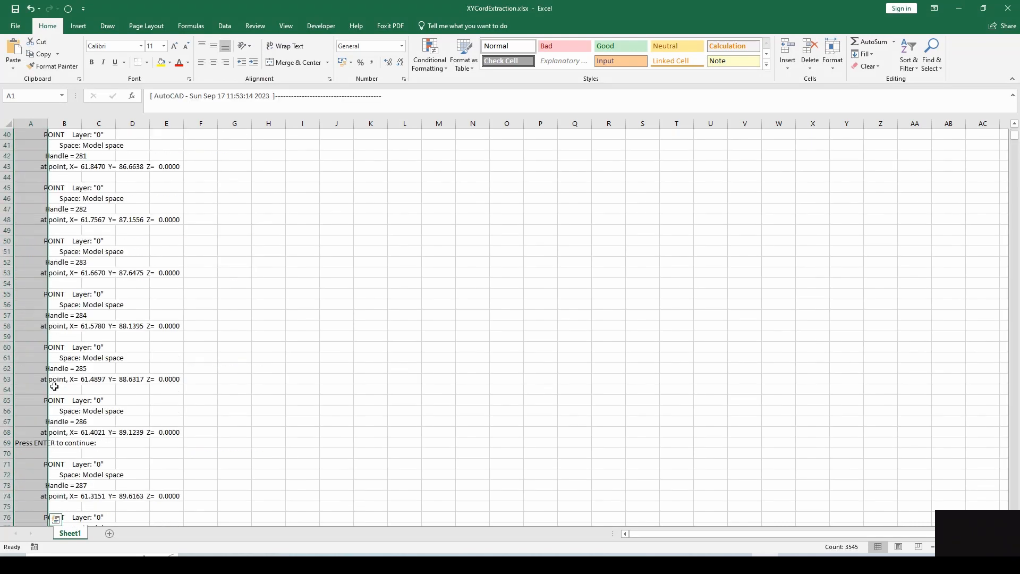
pyautogui.scroll(13, 57, 374)
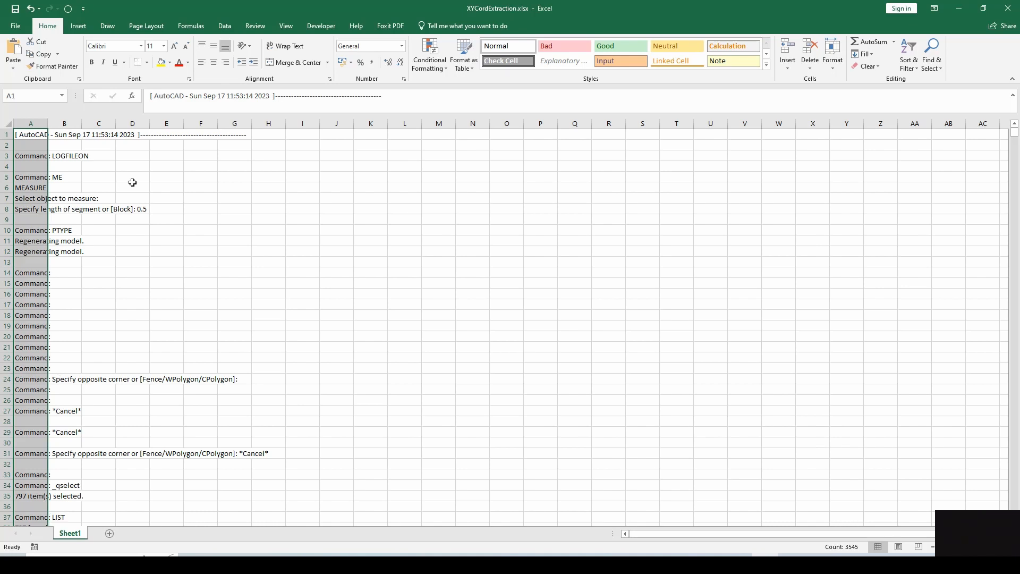
# - Split column A with Text to Columns as delimited data, using tab, semicolon, comma, space and "=" as delimiters
pyautogui.click(223, 30)
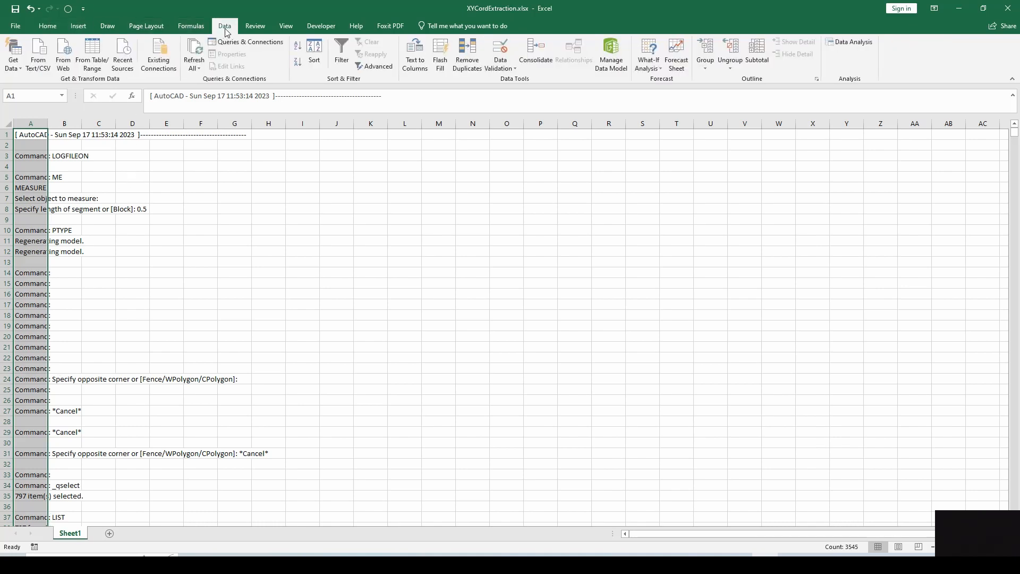
pyautogui.click(419, 69)
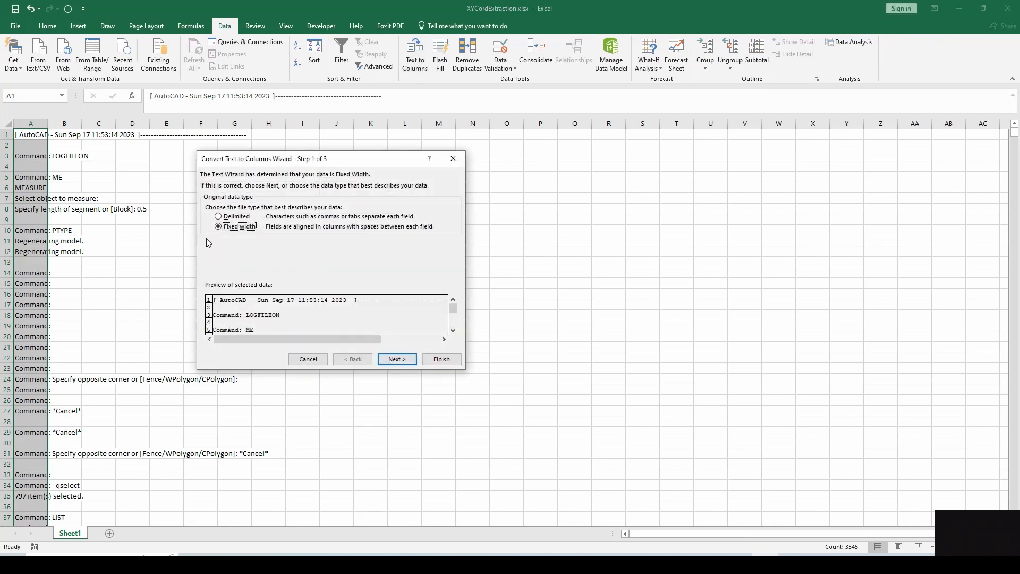
pyautogui.click(225, 219)
pyautogui.click(390, 360)
pyautogui.click(209, 215)
pyautogui.click(209, 225)
pyautogui.click(209, 236)
pyautogui.click(209, 247)
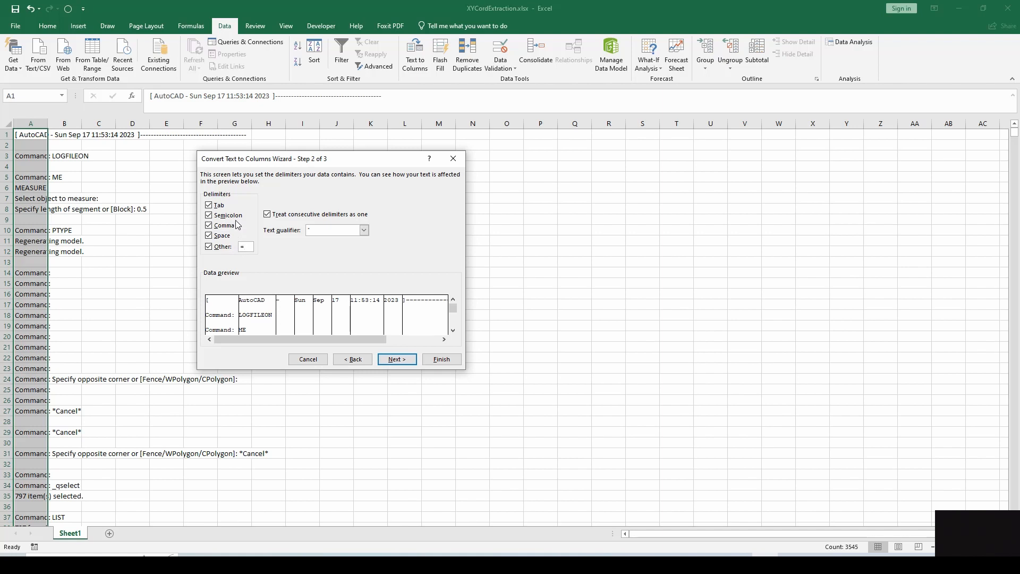
pyautogui.click(431, 363)
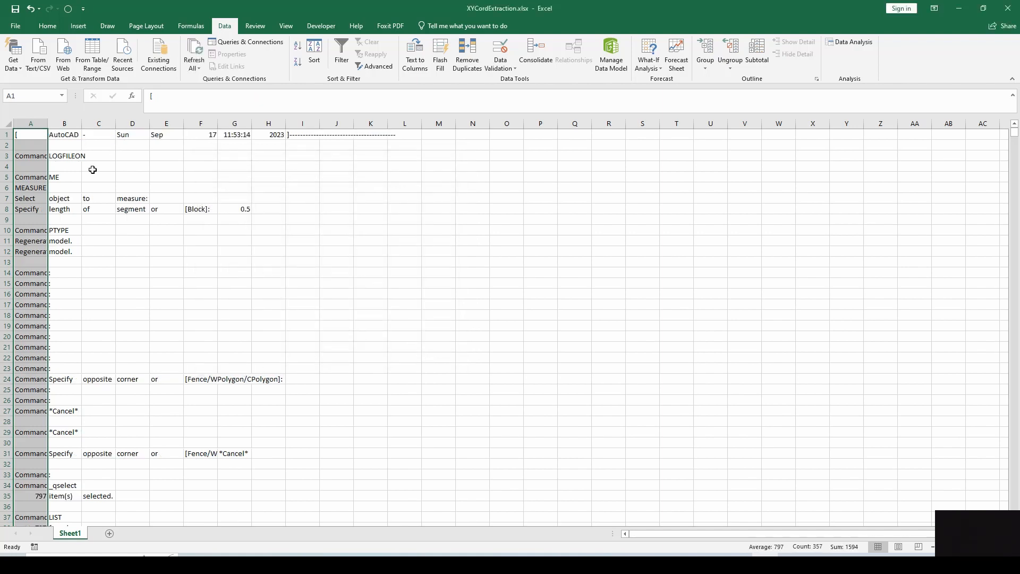
# - Check how the first row's text was split across the cells from A1 to H1
pyautogui.click(33, 136)
pyautogui.click(74, 136)
pyautogui.click(98, 136)
pyautogui.click(133, 136)
pyautogui.click(166, 136)
pyautogui.click(201, 136)
pyautogui.click(268, 137)
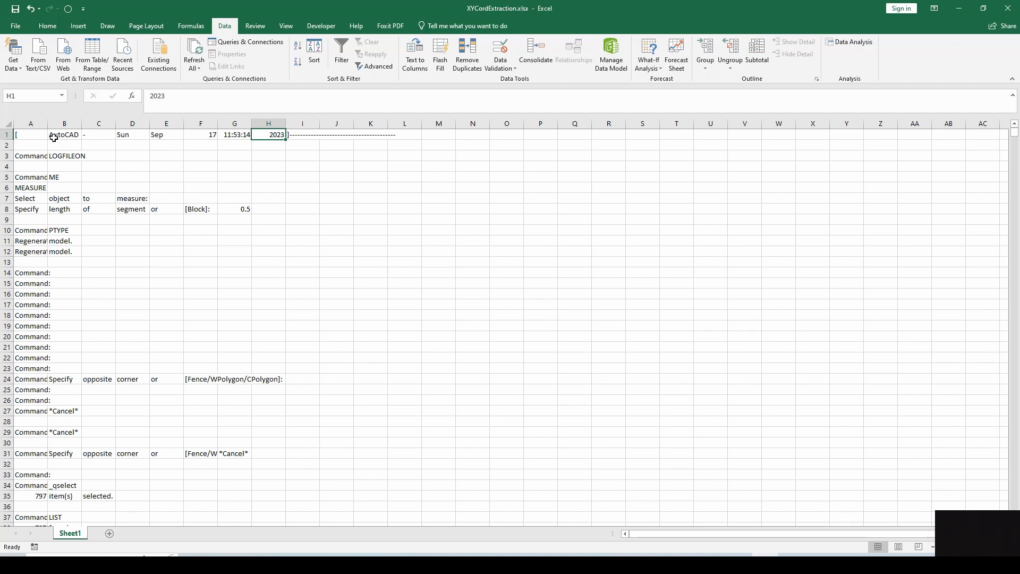
# - Filter column B to show only the rows containing "at"
pyautogui.click(65, 125)
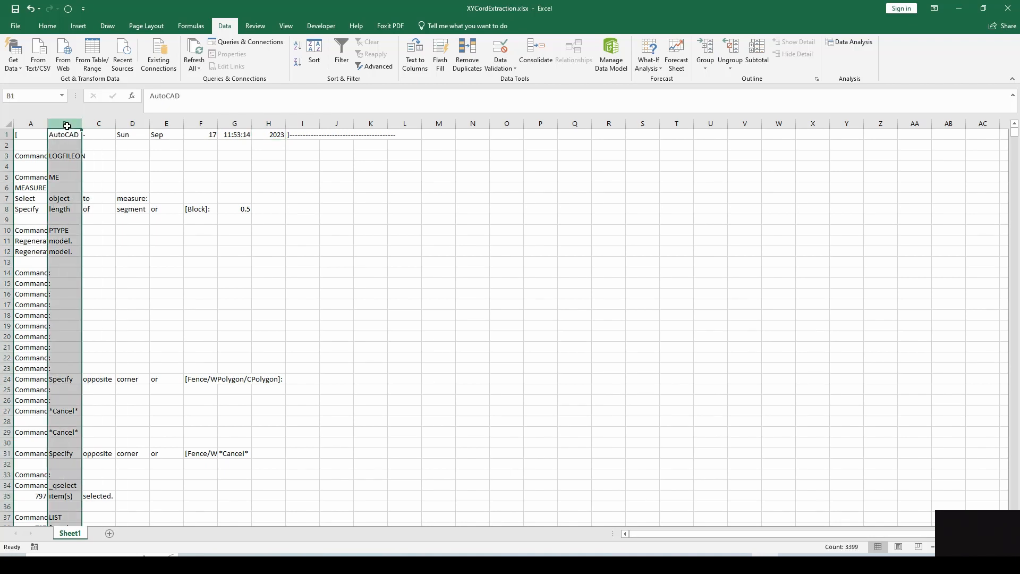
pyautogui.click(341, 55)
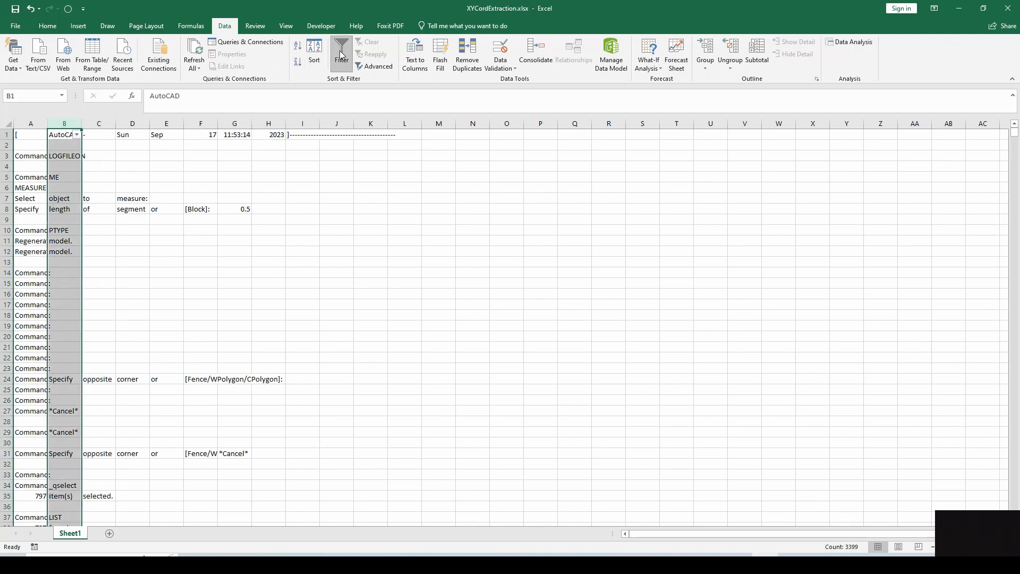
pyautogui.click(77, 136)
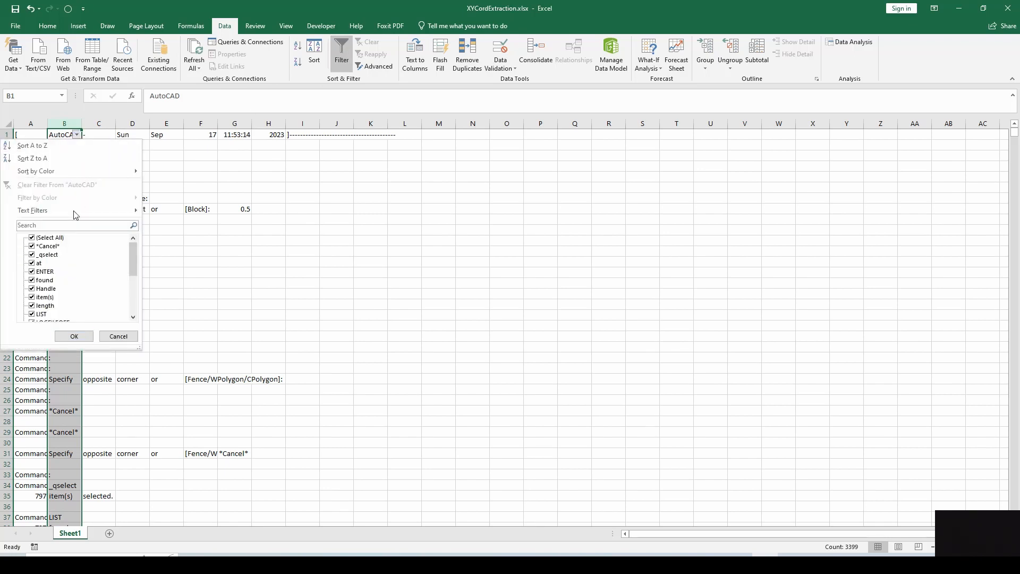
pyautogui.click(31, 239)
pyautogui.click(32, 263)
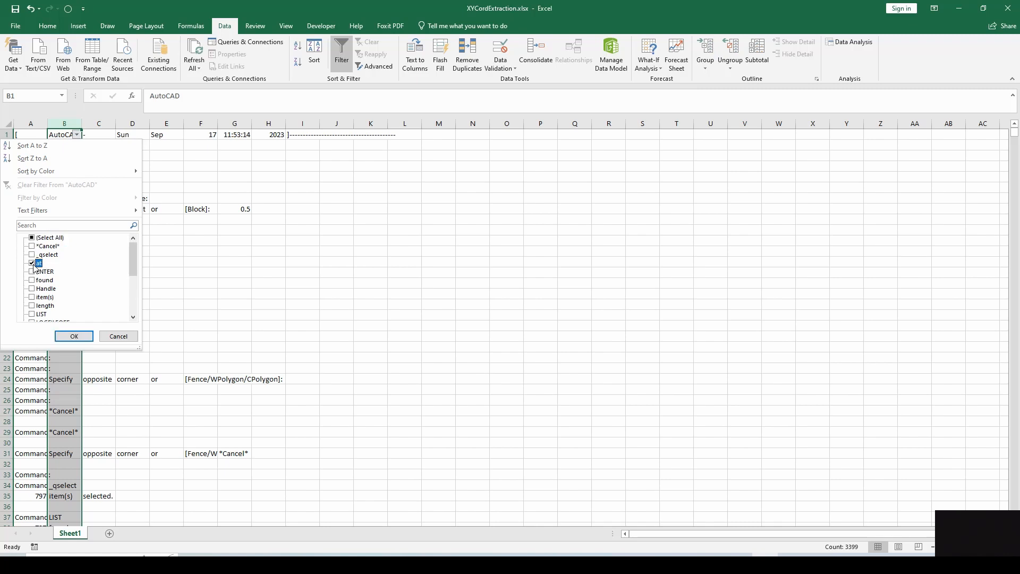
pyautogui.click(74, 336)
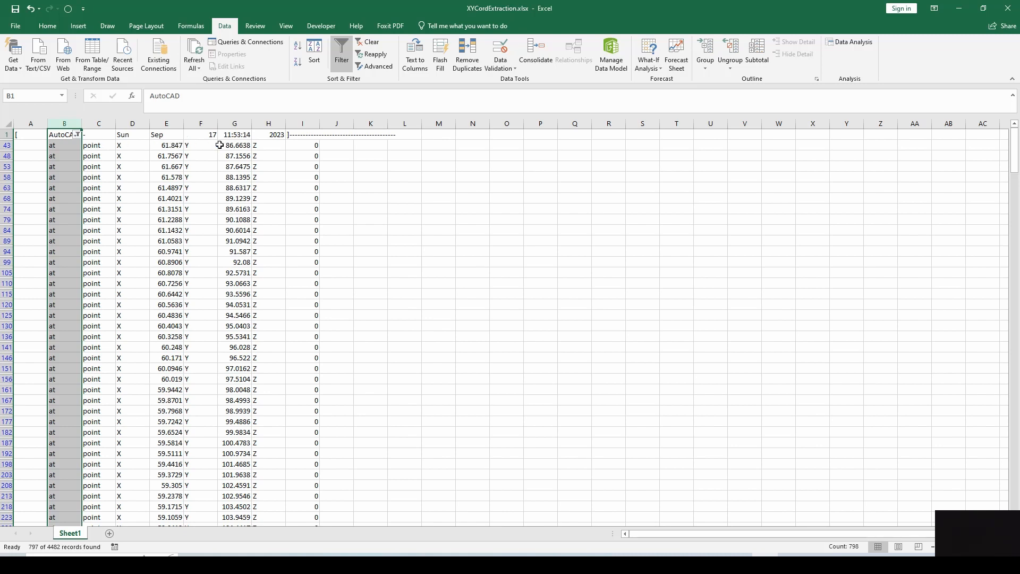
# - Delete column F, which holds the Y labels between the coordinate values
pyautogui.click(196, 124)
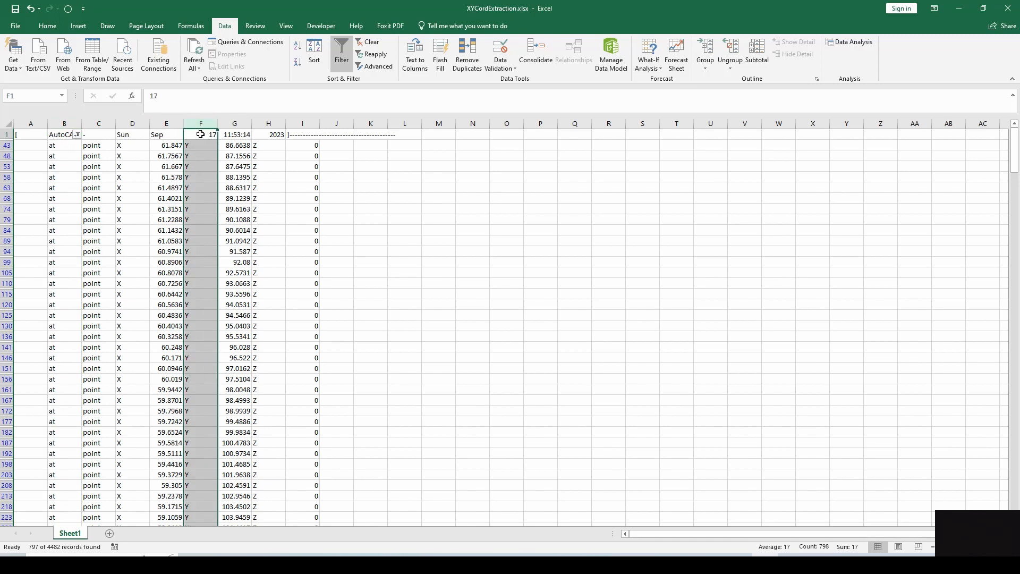
pyautogui.rightClick(197, 127)
pyautogui.click(245, 216)
# - Copy all filtered X and Y values from columns E and F, starting at row 43, into A1 of a new sheet
pyautogui.click(164, 145)
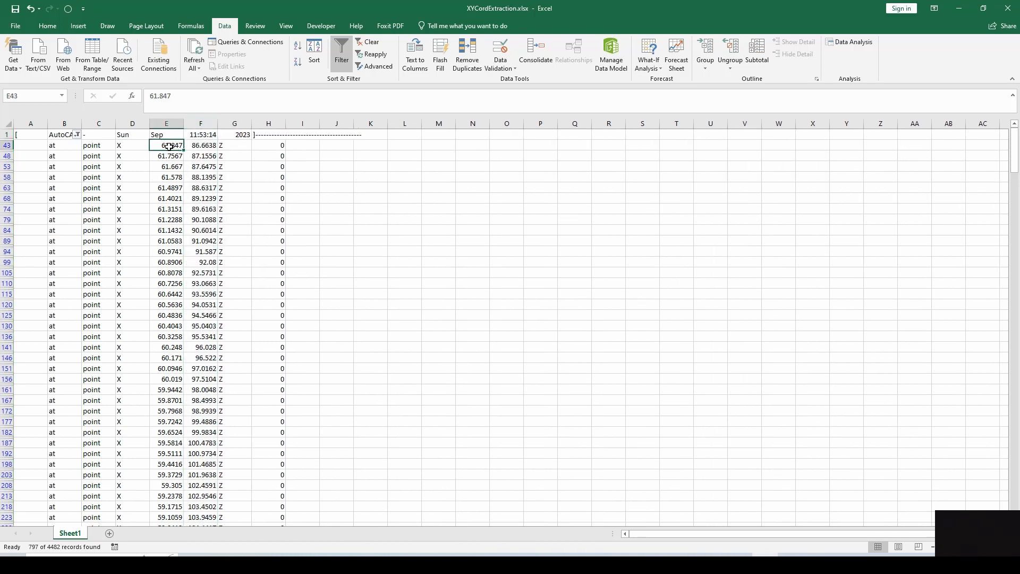
pyautogui.keyDown('shift'); pyautogui.click(196, 148); pyautogui.keyUp('shift')
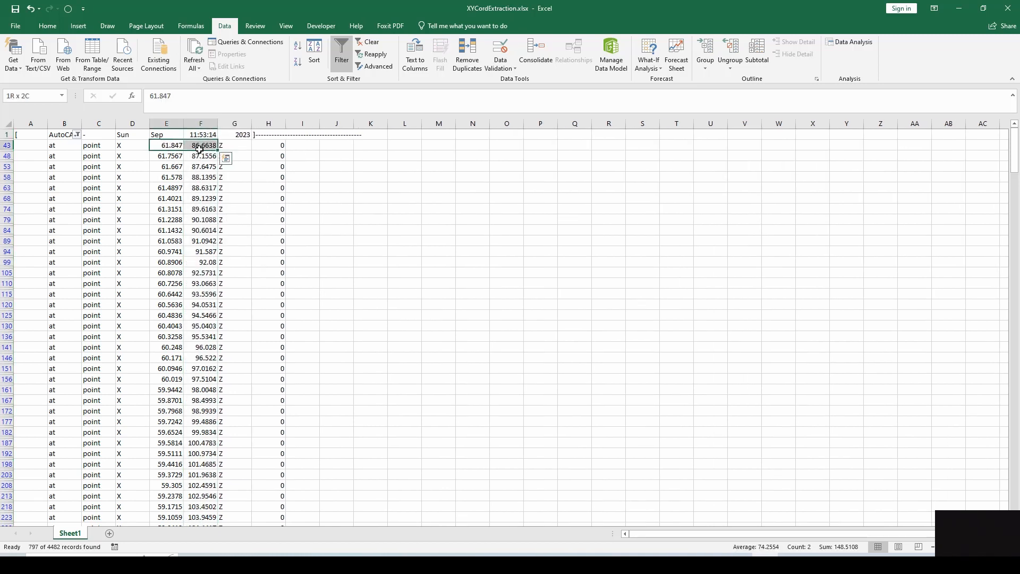
pyautogui.hotkey('ctrl', 'shift', 'Down')
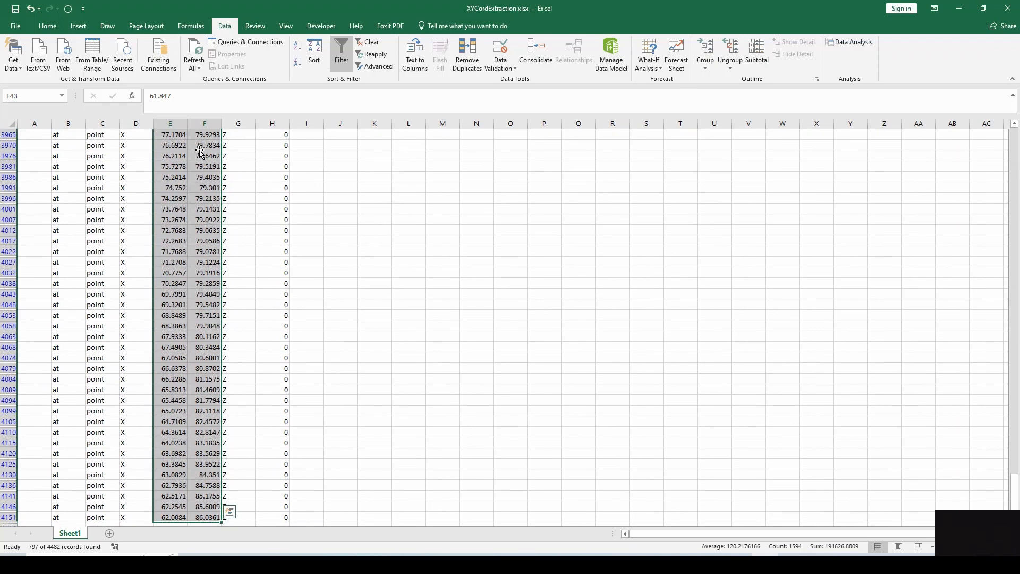
pyautogui.hotkey('ctrl', 'c')
pyautogui.click(110, 534)
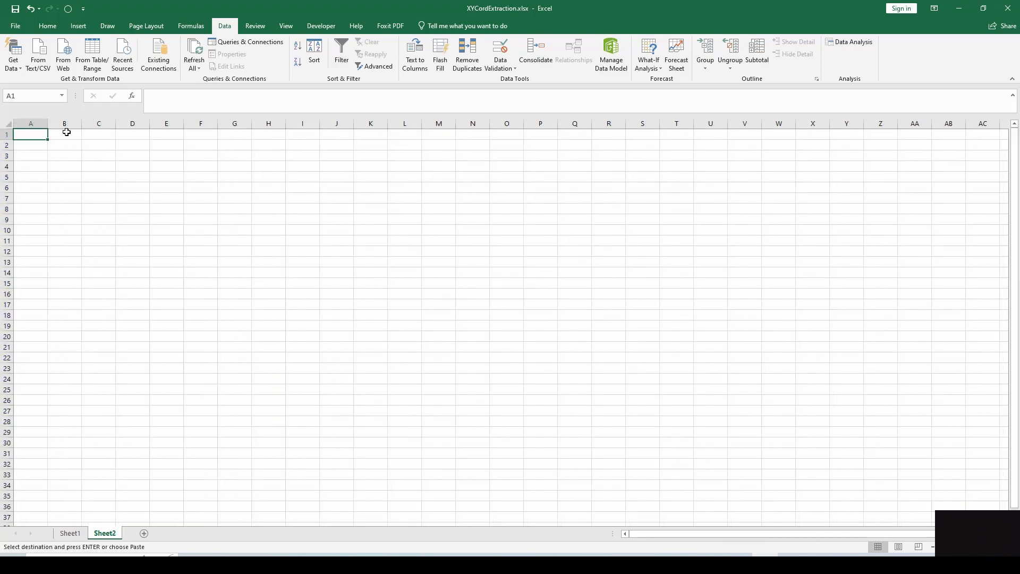
pyautogui.hotkey('ctrl', 'v')
pyautogui.click(153, 185)
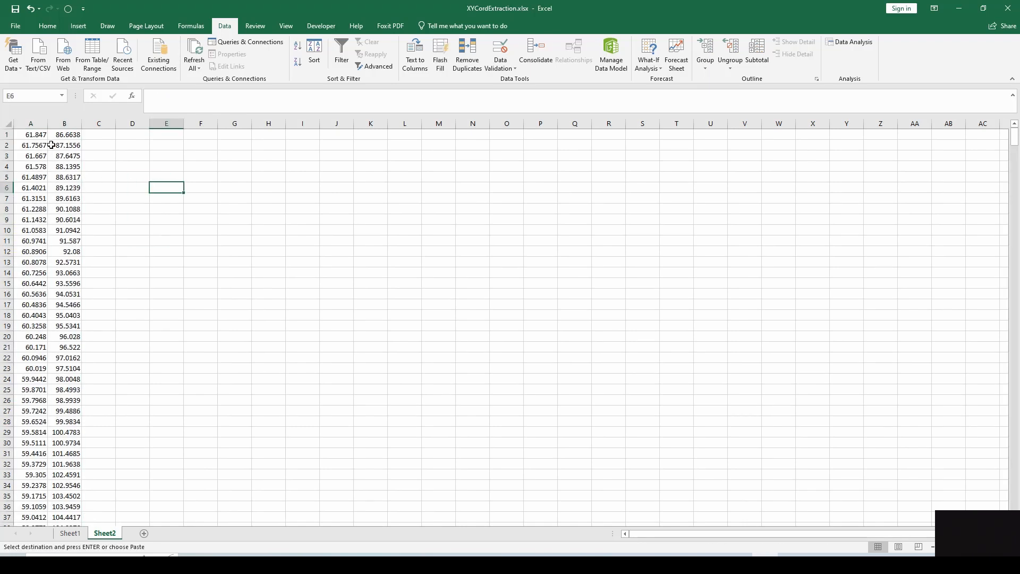
# - Review the first pasted X and Y coordinate pairs on Sheet2 and the spline in AutoCAD, then return to Excel
pyautogui.click(32, 134)
pyautogui.click(72, 137)
pyautogui.click(34, 145)
pyautogui.click(35, 156)
pyautogui.click(64, 168)
pyautogui.click(53, 198)
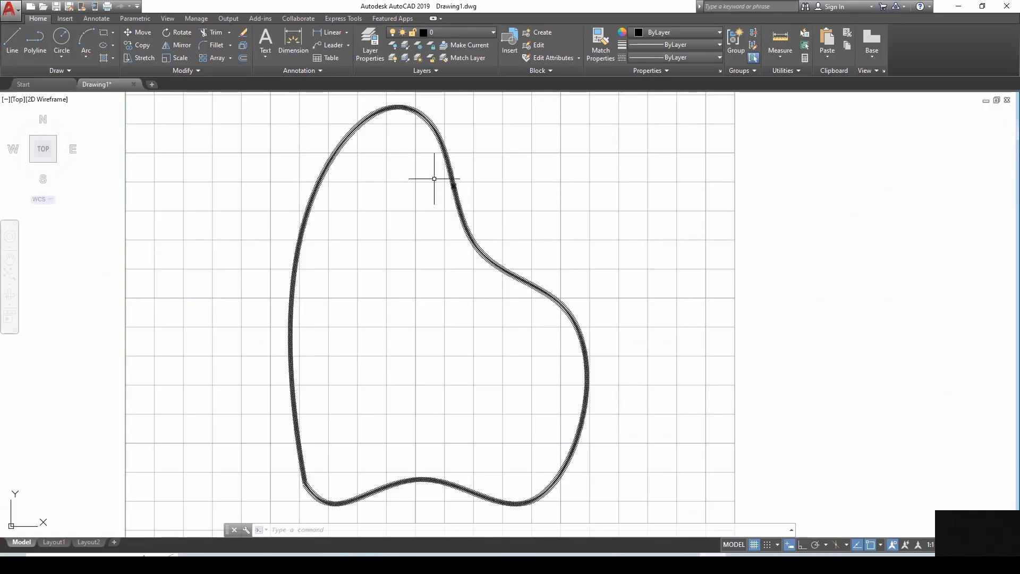
pyautogui.click(958, 6)
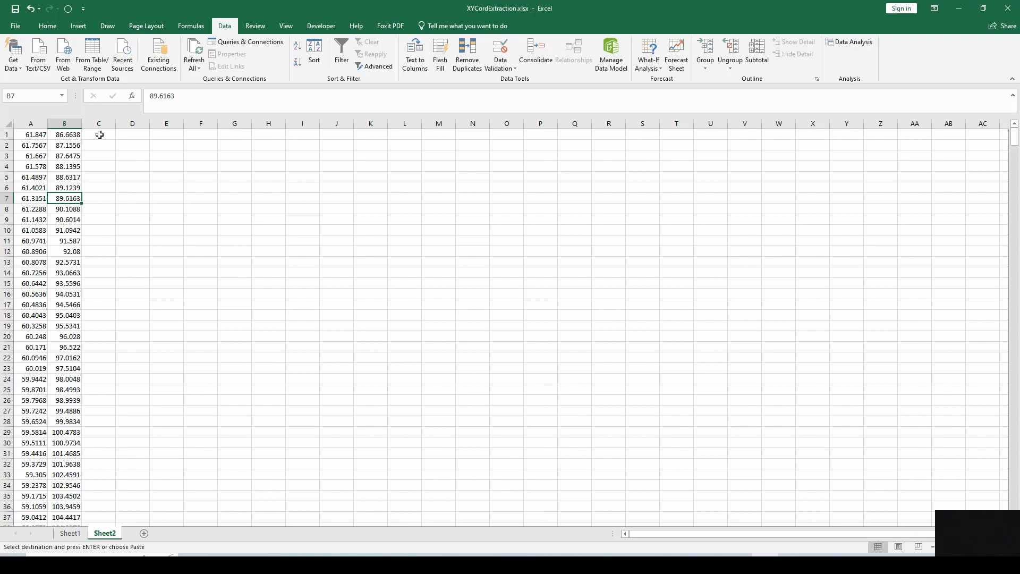
# - Enter the prefix letter X in cell C1 and Y in cell D1
pyautogui.click(99, 135)
pyautogui.write('X')
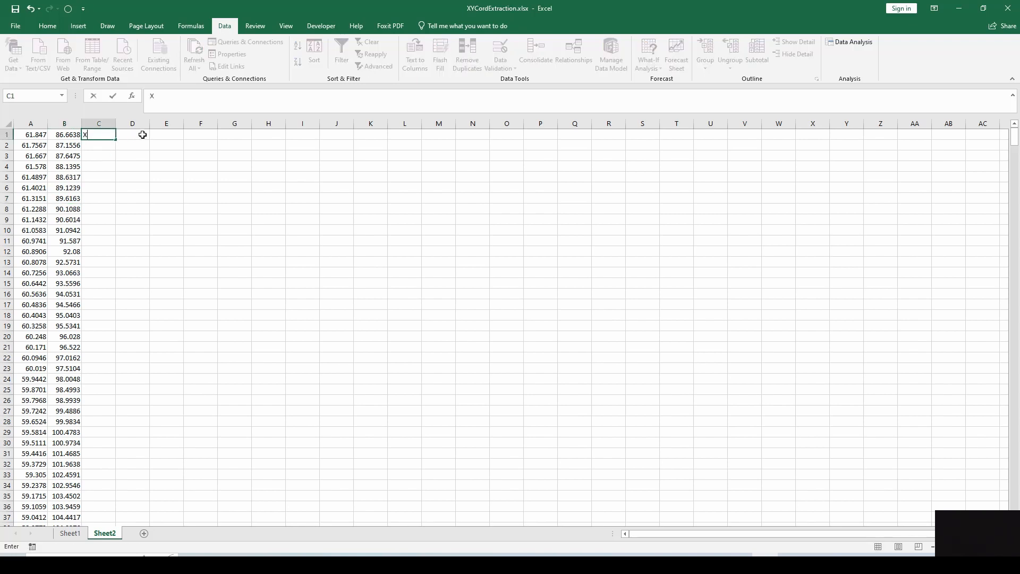
pyautogui.click(142, 135)
pyautogui.write('Y')
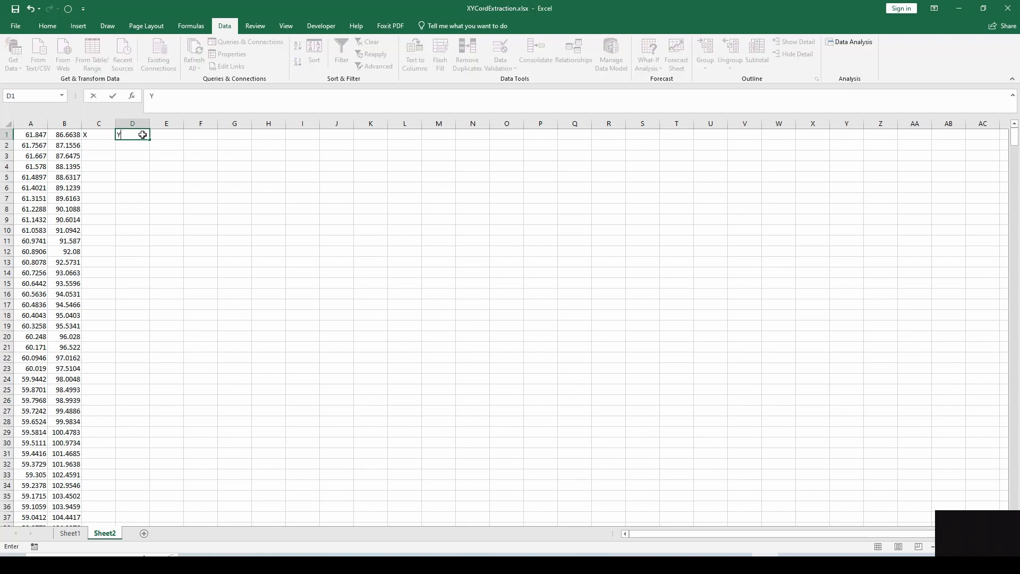
# - Start a CONCATENATE formula in cell E1 that joins C1 and A1
pyautogui.click(169, 134)
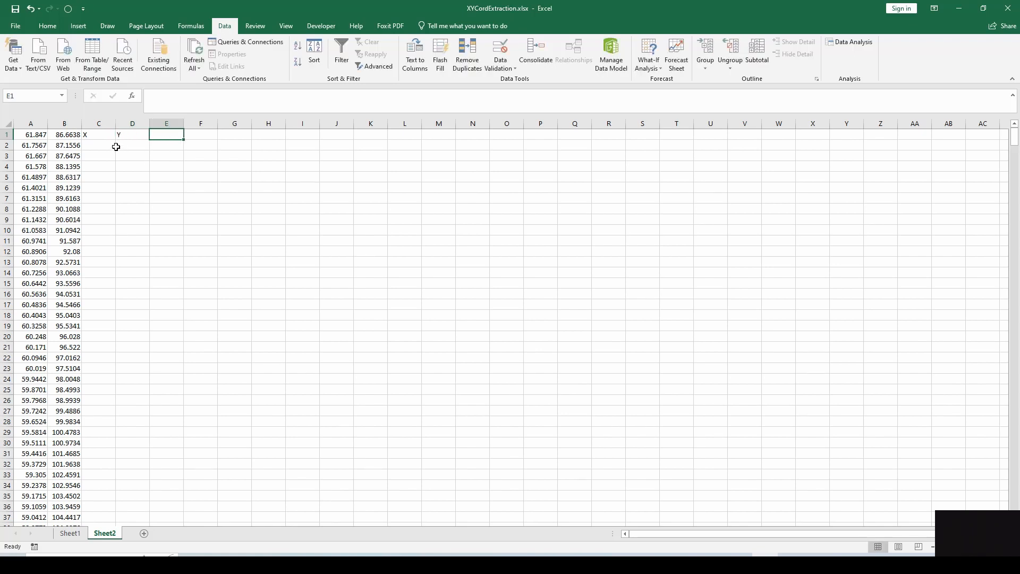
pyautogui.write('=con')
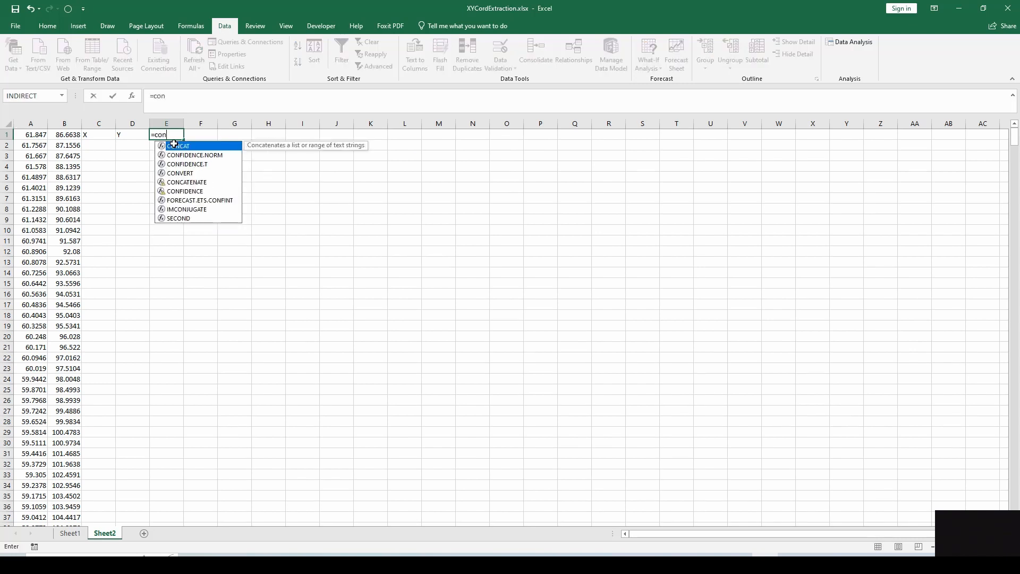
pyautogui.press('Down')
pyautogui.press('Down')
pyautogui.press('Down')
pyautogui.press('Down')
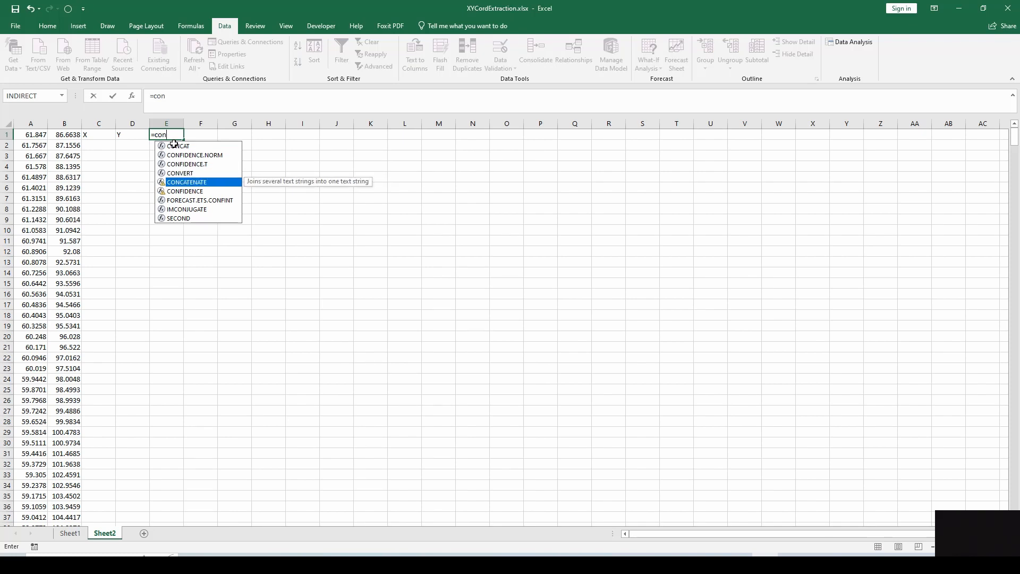
pyautogui.press('Tab')
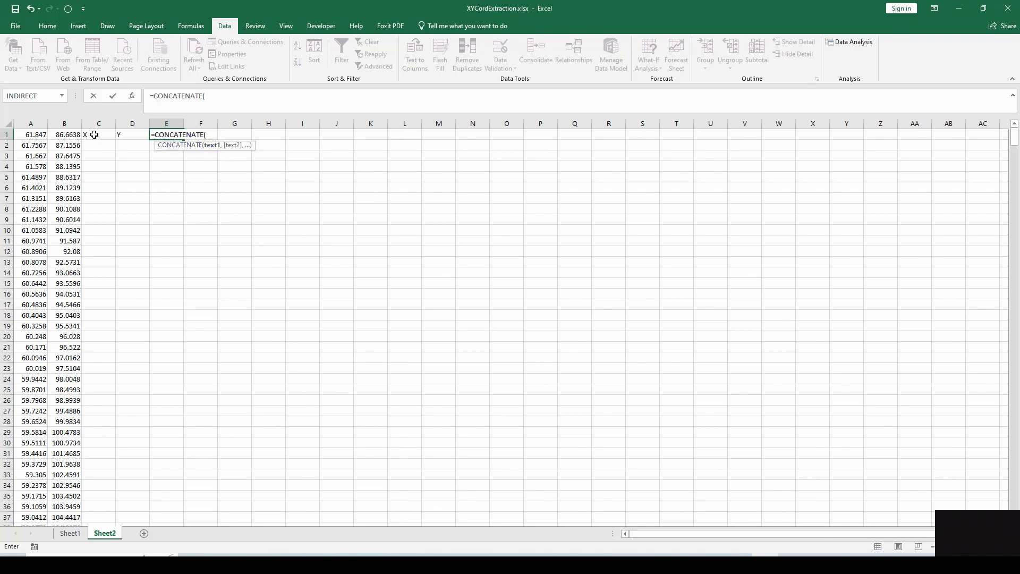
pyautogui.click(94, 134)
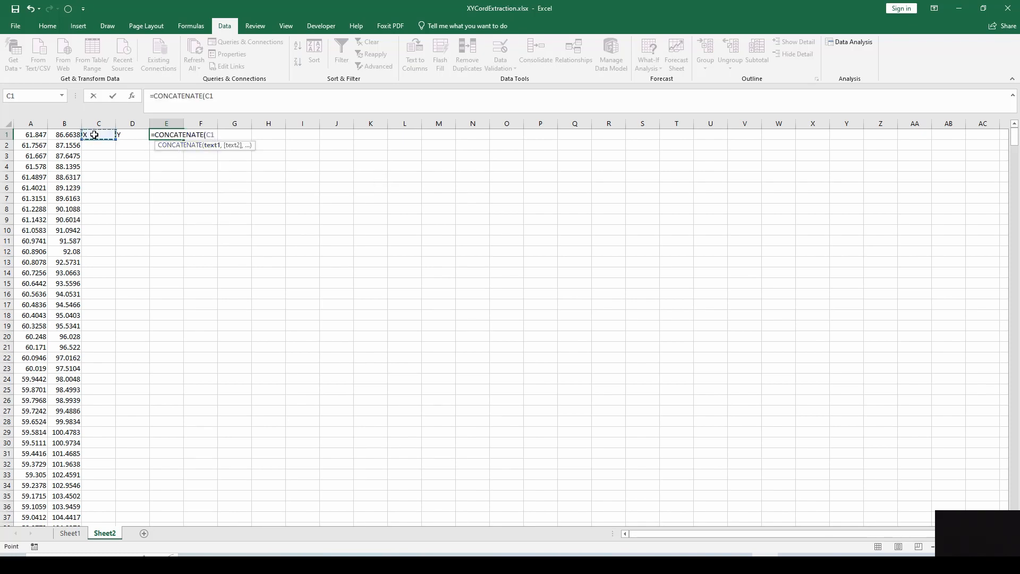
pyautogui.write(',')
pyautogui.click(35, 134)
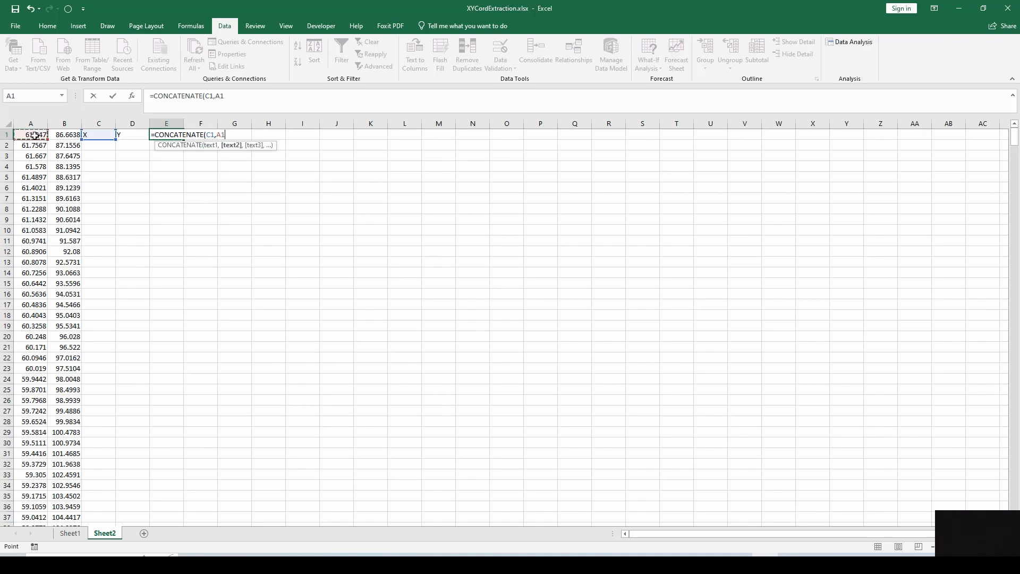
# - Make the C1 reference absolute so that E1 contains =CONCATENATE($C$1,A1), and commit the formula
pyautogui.click(206, 104)
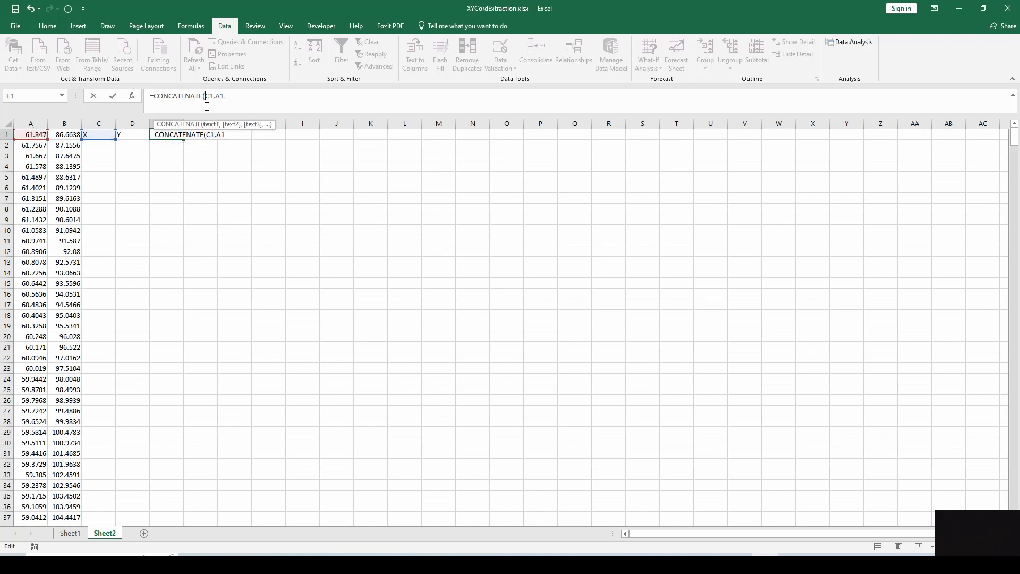
pyautogui.write('$')
pyautogui.click(215, 96)
pyautogui.write('$')
pyautogui.click(205, 194)
pyautogui.click(164, 138)
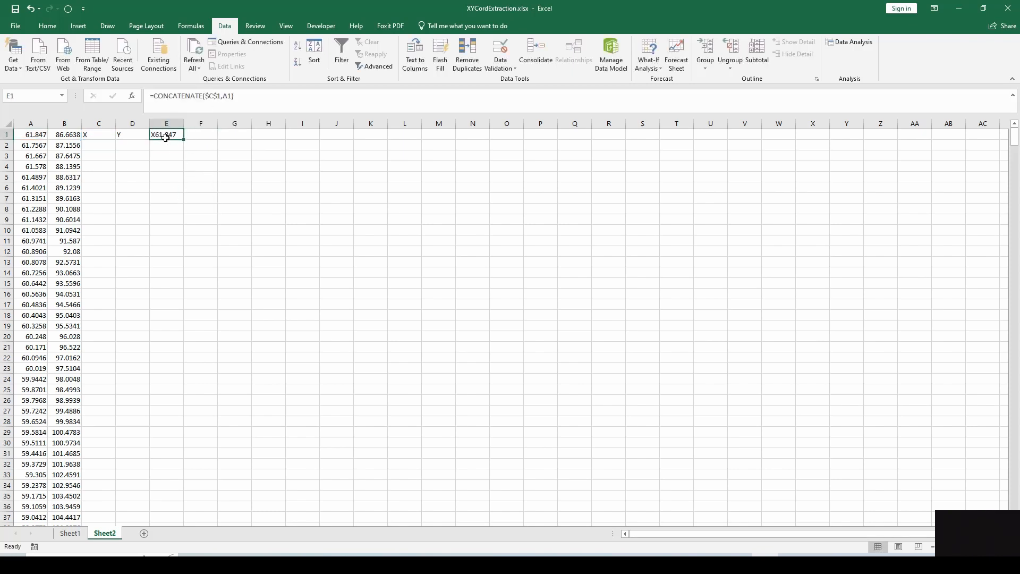
# - Start a CONCATENATE formula in cell F1 that joins D1 and B1
pyautogui.click(199, 137)
pyautogui.write('=con')
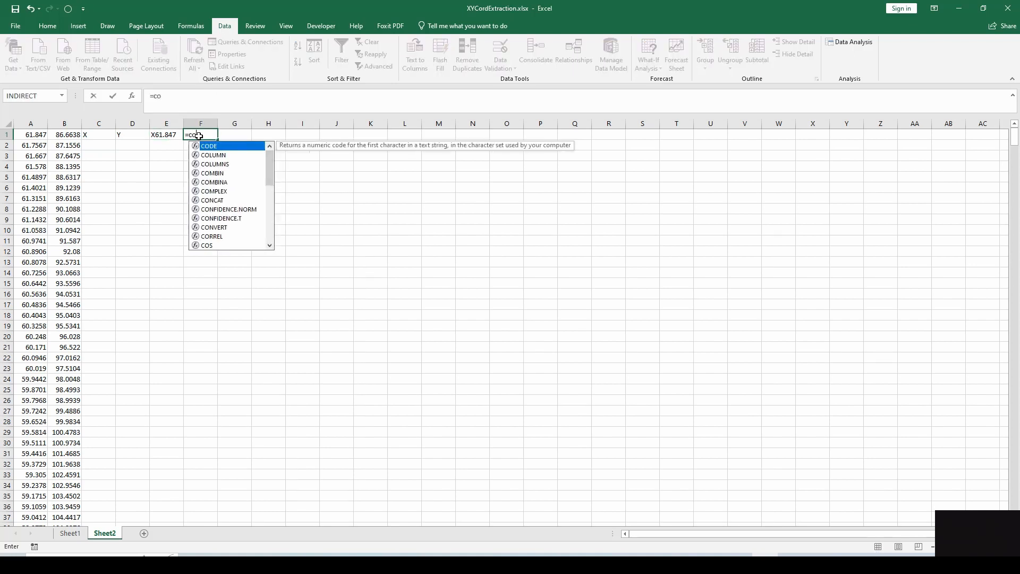
pyautogui.press('Down')
pyautogui.press('Down')
pyautogui.press('Down')
pyautogui.press('Down')
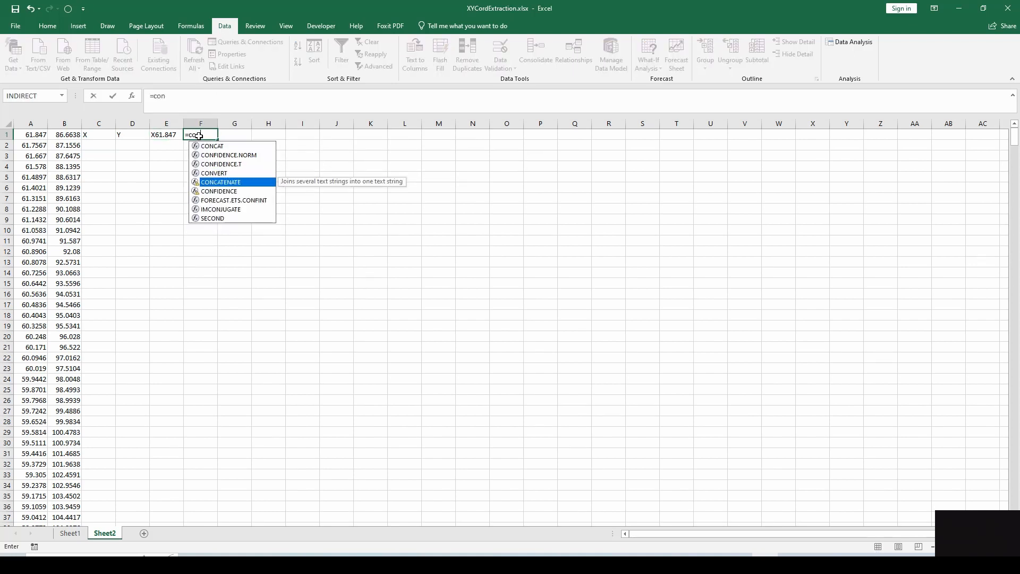
pyautogui.press('Tab')
pyautogui.click(122, 137)
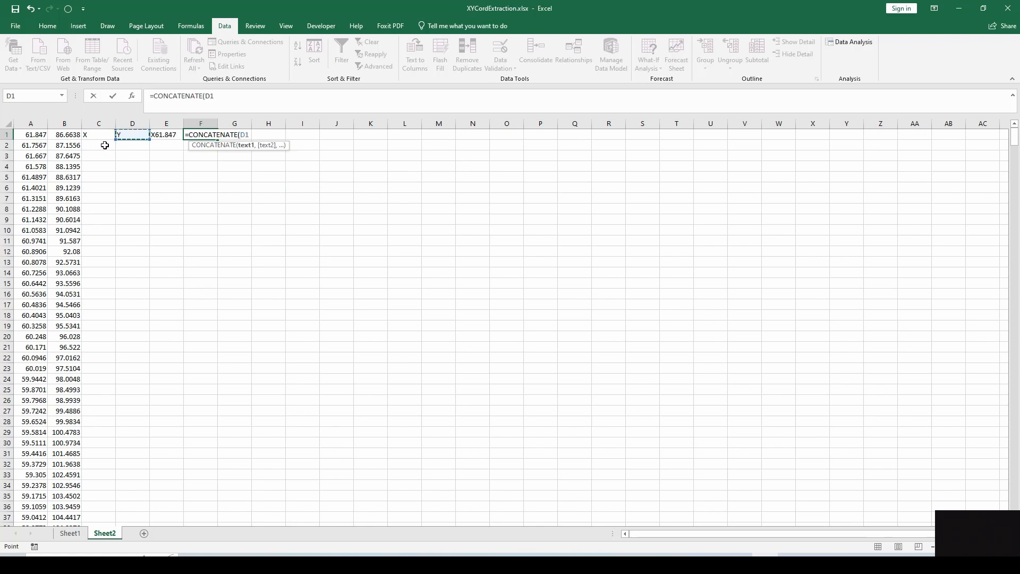
pyautogui.click(66, 135)
# - Make the D1 reference absolute so that F1 contains =CONCATENATE($D$1,B1), and commit the formula
pyautogui.click(241, 135)
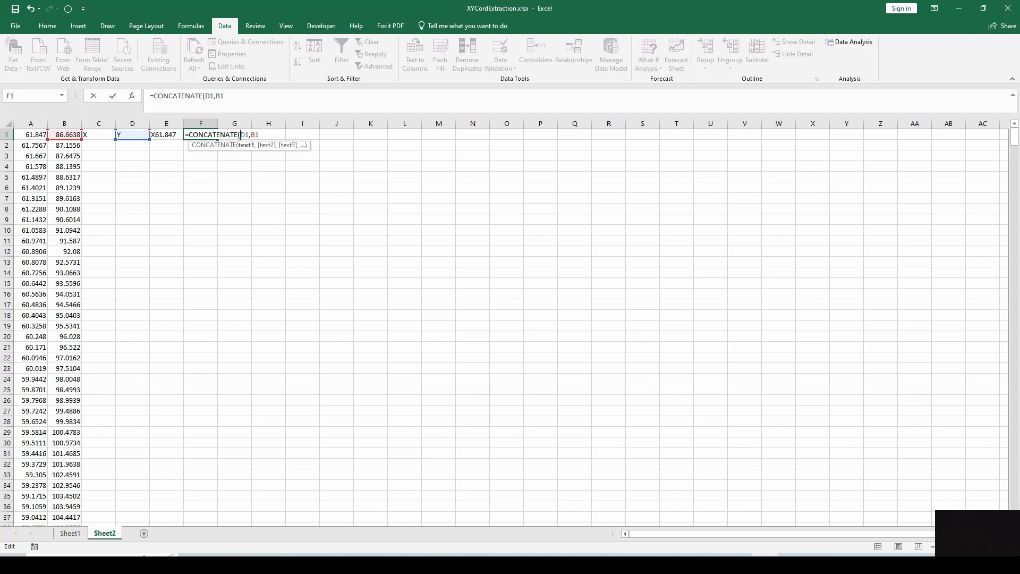
pyautogui.write('$')
pyautogui.click(250, 135)
pyautogui.write('$')
pyautogui.press('Return')
# - Fill the formulas in E1 and F1 down their columns to the last coordinate row
pyautogui.click(163, 135)
pyautogui.doubleClick(183, 139)
pyautogui.click(201, 135)
pyautogui.doubleClick(217, 140)
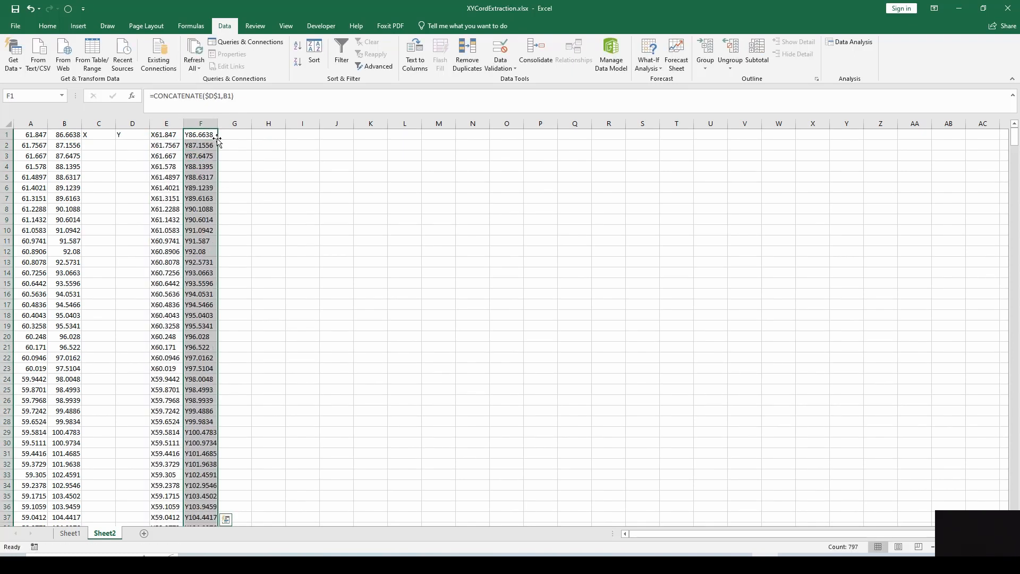
pyautogui.click(197, 196)
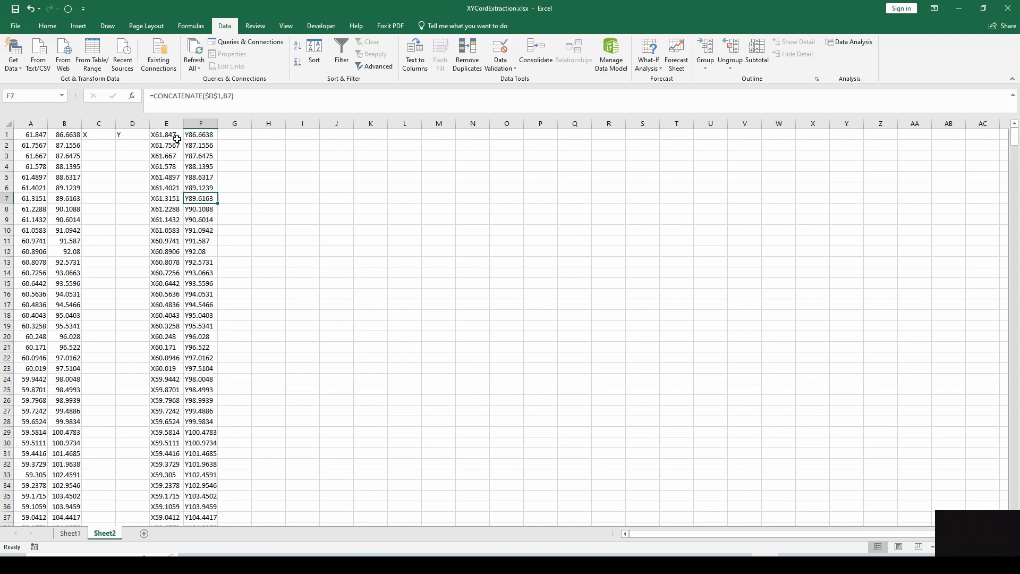
pyautogui.click(166, 135)
pyautogui.click(194, 134)
pyautogui.click(168, 135)
pyautogui.moveTo(182, 134); pyautogui.dragTo(191, 132)
pyautogui.hotkey('ctrl', 'shift', 'Down')
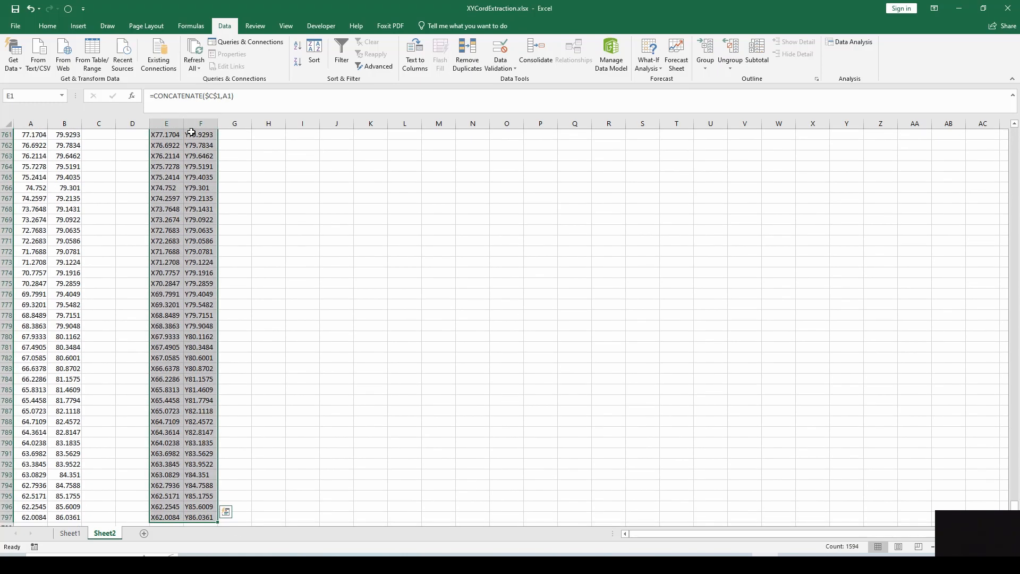
pyautogui.hotkey('ctrl', 'q')
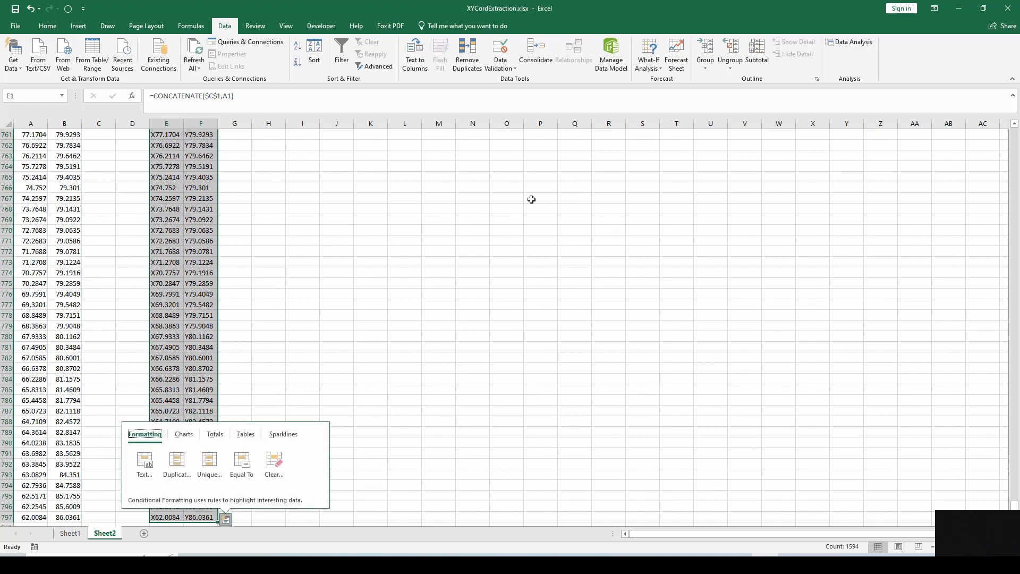
pyautogui.click(366, 307)
pyautogui.moveTo(1015, 512); pyautogui.dragTo(1014, 137)
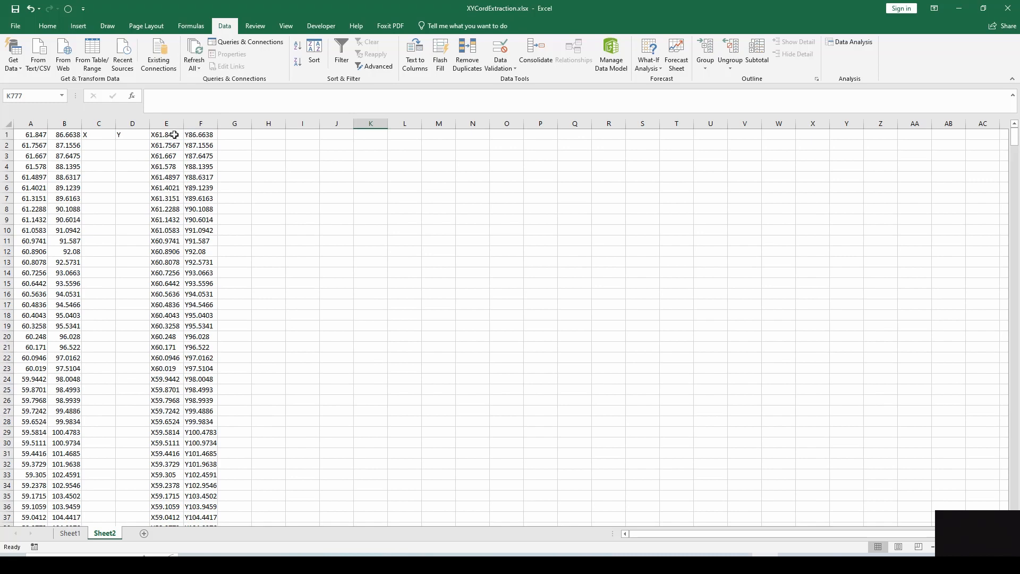
# - Copy all prefixed coordinates in columns E and F and paste them as values starting at cell I1
pyautogui.moveTo(174, 135); pyautogui.dragTo(209, 135)
pyautogui.hotkey('ctrl', 'shift', 'Down')
pyautogui.hotkey('ctrl', 'c')
pyautogui.scroll(1, 1015, 506)
pyautogui.moveTo(1019, 275); pyautogui.dragTo(1017, 132)
pyautogui.click(298, 134)
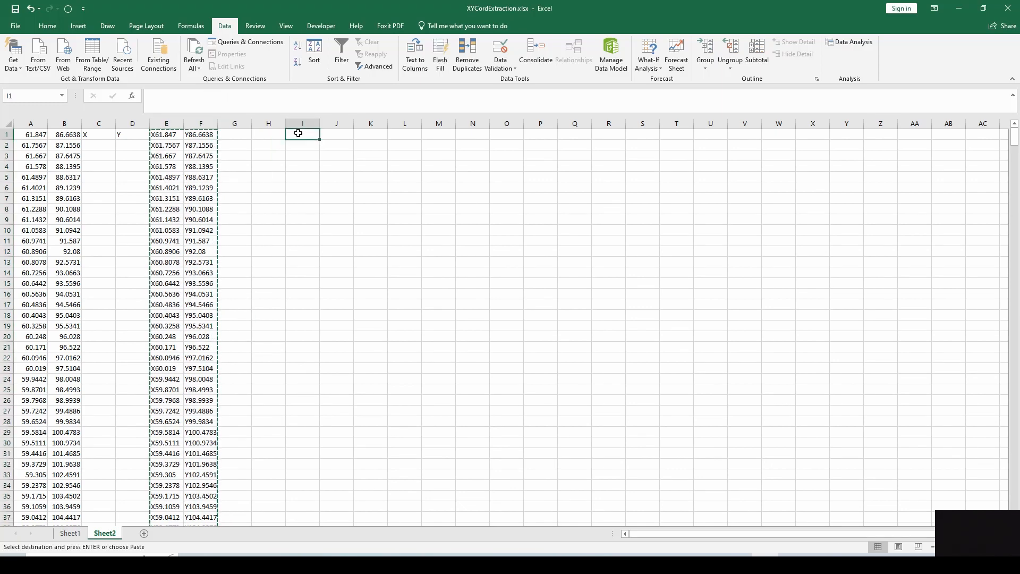
pyautogui.rightClick(299, 134)
pyautogui.click(357, 188)
pyautogui.click(468, 207)
pyautogui.press('Escape')
# - Enter G01 in cells H1 and H2 and fill it down column H alongside all coordinate rows
pyautogui.click(273, 135)
pyautogui.write('G')
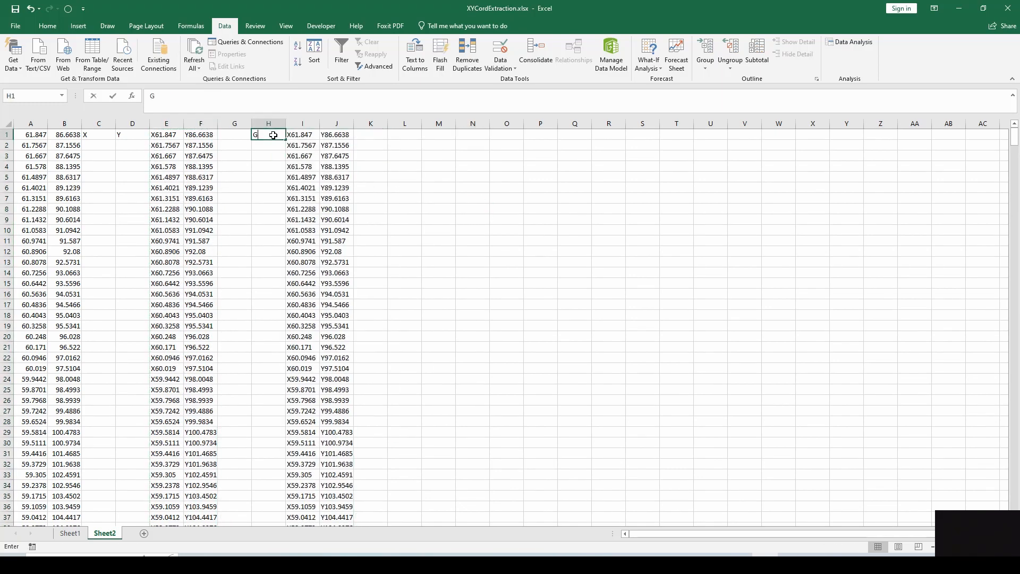
pyautogui.write('01')
pyautogui.hotkey('ctrl', 'Return')
pyautogui.click(269, 145)
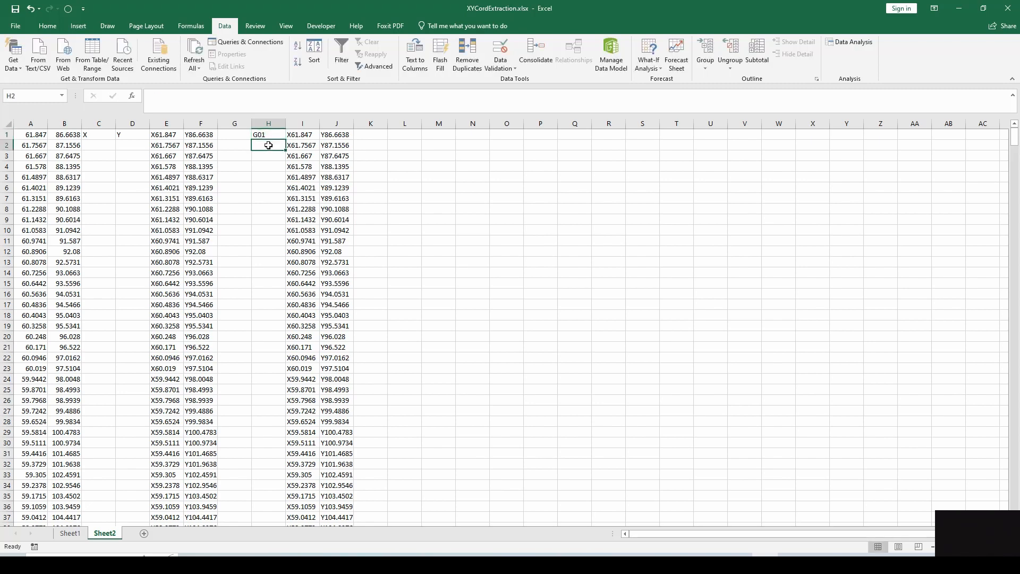
pyautogui.write('G01')
pyautogui.click(270, 135)
pyautogui.moveTo(286, 139); pyautogui.dragTo(291, 151)
pyautogui.doubleClick(287, 151)
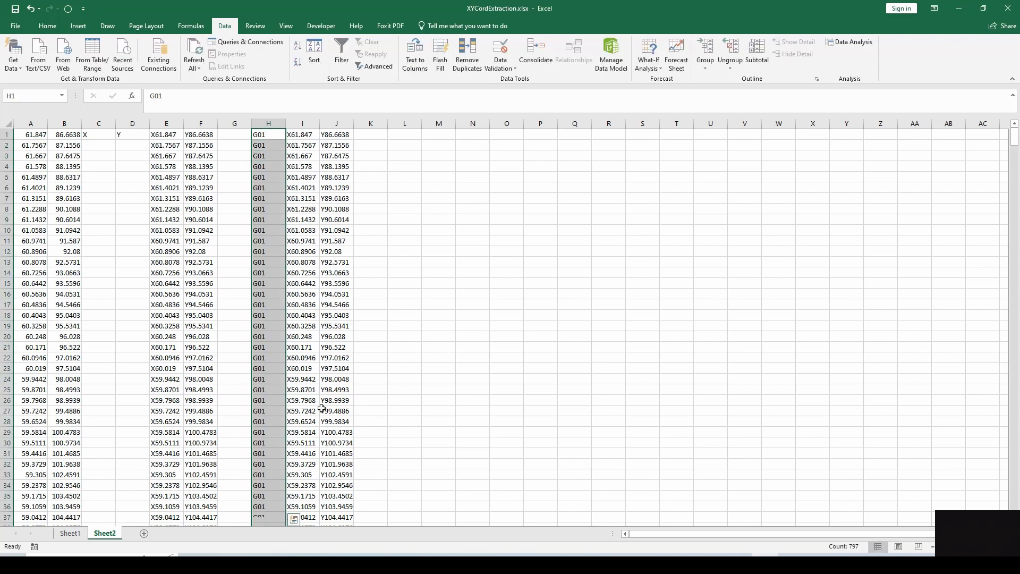
pyautogui.click(270, 134)
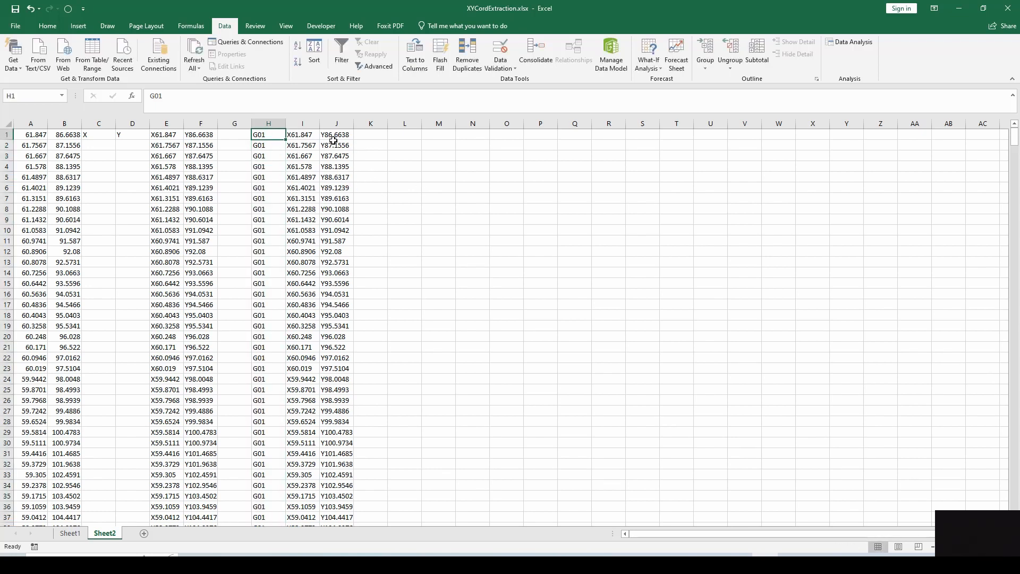
pyautogui.click(342, 141)
pyautogui.moveTo(336, 159); pyautogui.dragTo(330, 169)
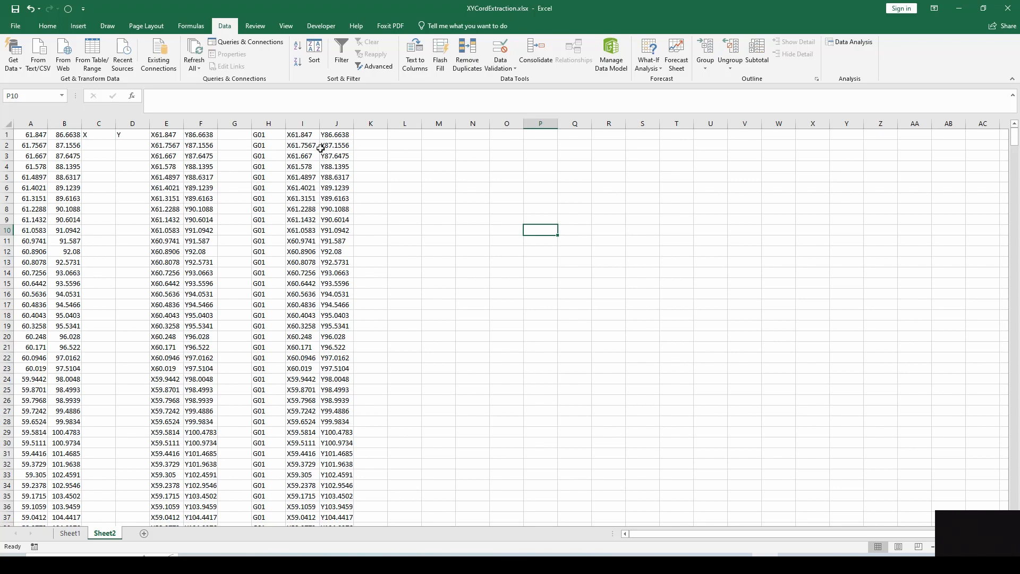
# - Copy the complete G01, X and Y block in columns H to J down to row 797
pyautogui.moveTo(269, 137); pyautogui.dragTo(357, 140)
pyautogui.hotkey('ctrl', 'shift', 'Down')
pyautogui.hotkey('ctrl', 'c')
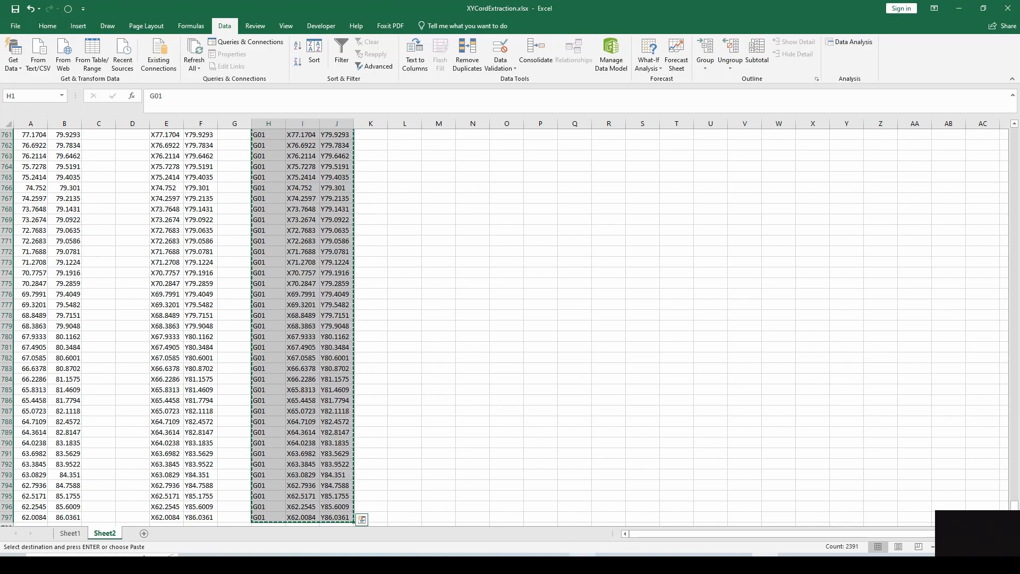
# - Switch to NC Viewer in the browser and replace the sample text in the G-code editor with the copied block
pyautogui.hotkey('alt', 'Tab')
pyautogui.click(118, 162)
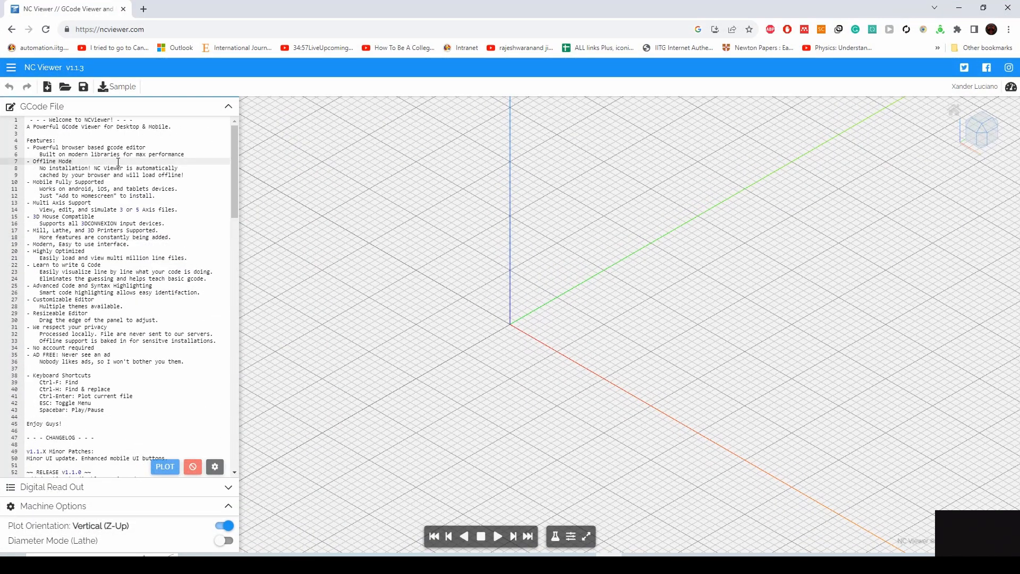
pyautogui.hotkey('ctrl', 'a')
pyautogui.press('BackSpace')
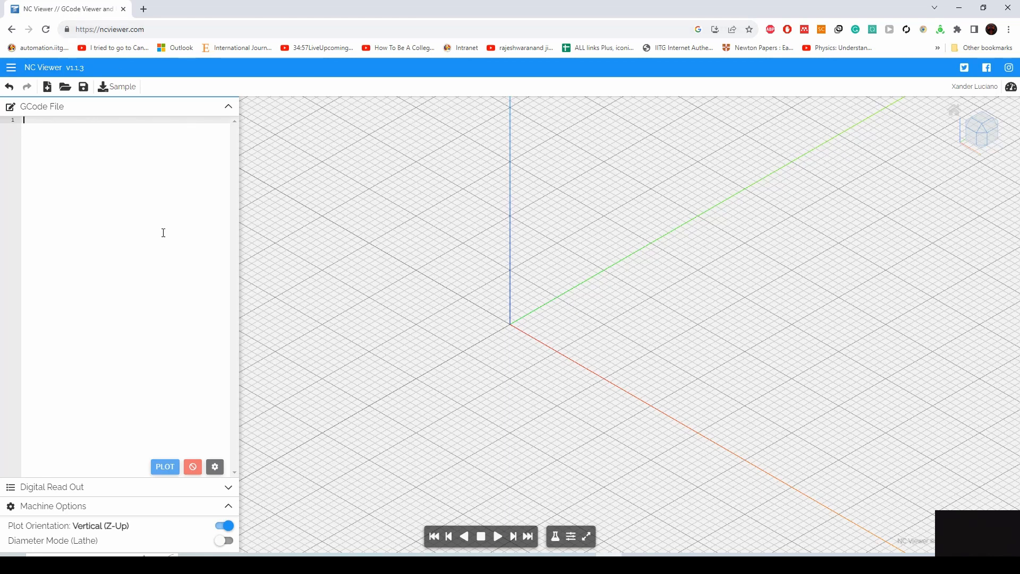
pyautogui.hotkey('ctrl', 'v')
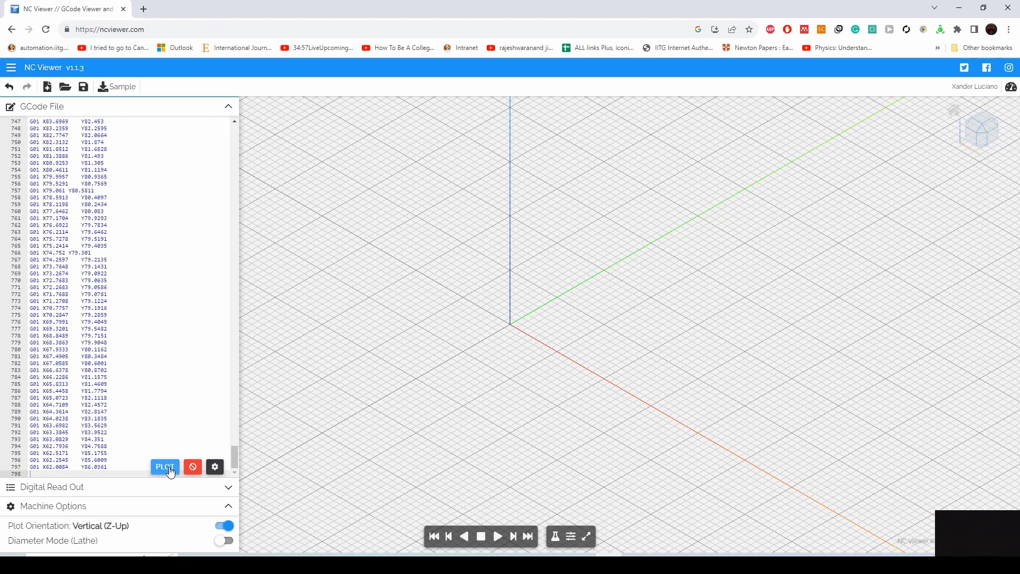
# - Plot the pasted G-code and view the closed curve from the top
pyautogui.click(979, 124)
pyautogui.scroll(-10, 693, 234)
pyautogui.scroll(-10, 694, 233)
pyautogui.moveTo(775, 243); pyautogui.dragTo(452, 528, button='right')
pyautogui.moveTo(585, 234); pyautogui.dragTo(557, 355, button='right')
pyautogui.scroll(3, 552, 351)
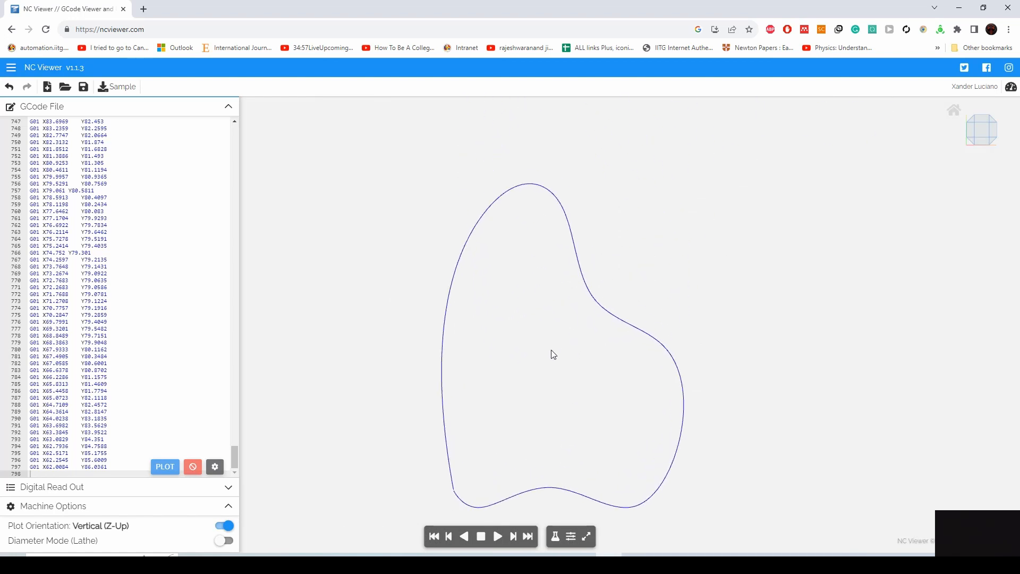
pyautogui.scroll(5, 492, 281)
pyautogui.scroll(5, 497, 258)
# - Go to the first line of the G-code and plot the toolpath again
pyautogui.moveTo(235, 456); pyautogui.dragTo(232, 134)
pyautogui.click(33, 121)
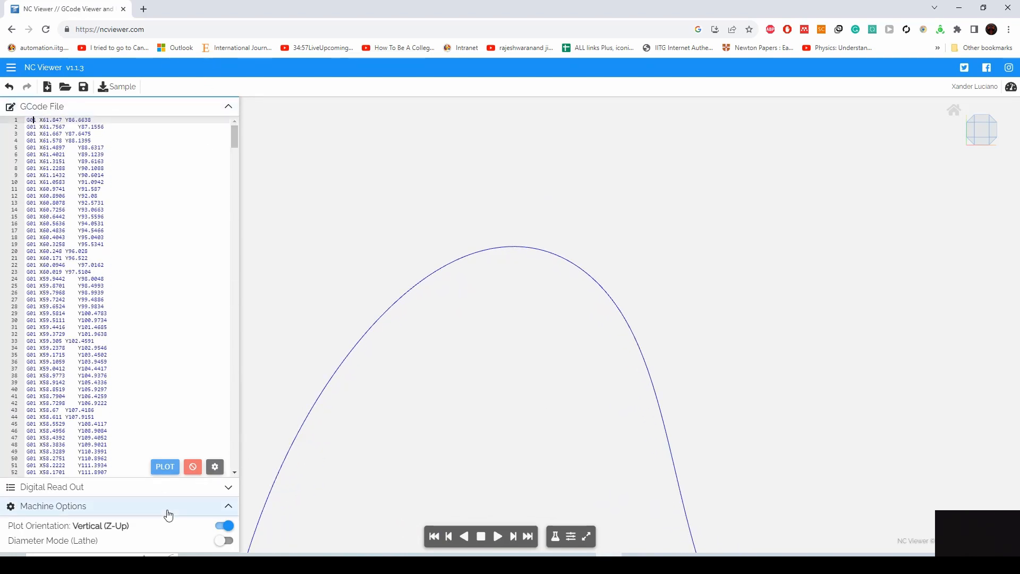
pyautogui.click(165, 466)
pyautogui.scroll(-4, 557, 336)
pyautogui.moveTo(565, 423); pyautogui.dragTo(530, 169, button='right')
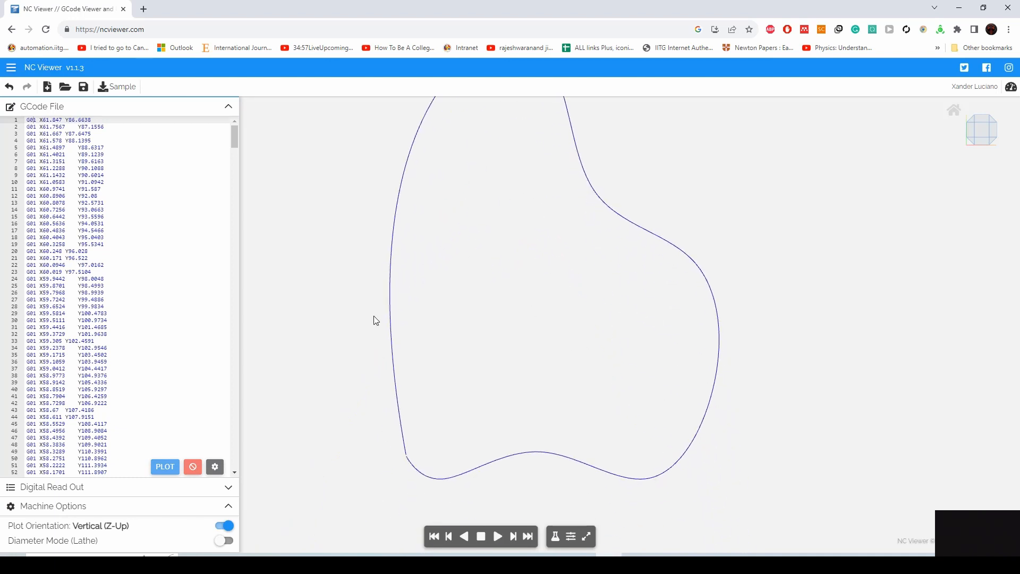
# - Replot the G-code and locate the point of line 1 at the start of the curve
pyautogui.press('Down')
pyautogui.press('Down')
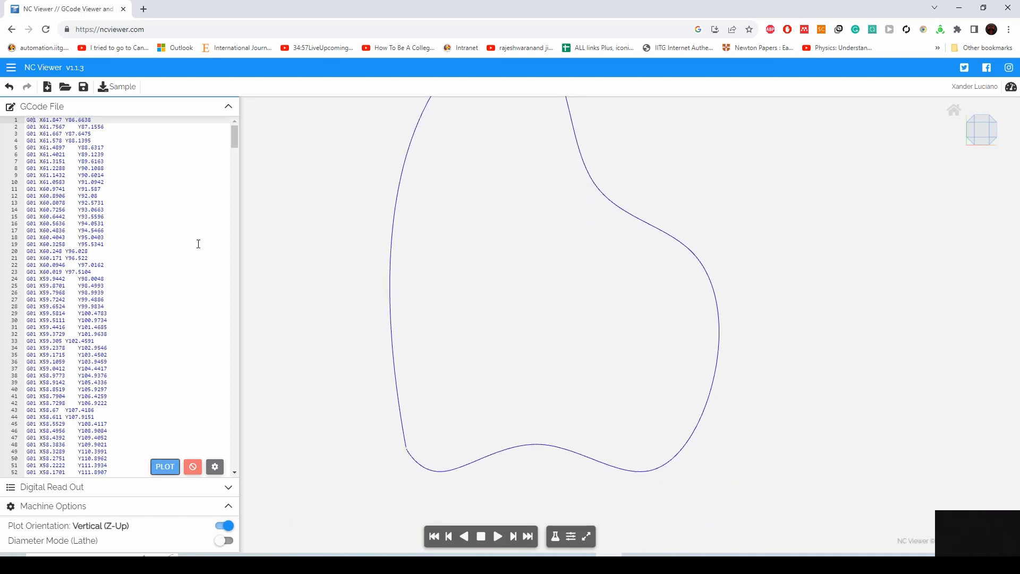
pyautogui.click(72, 120)
pyautogui.click(164, 470)
pyautogui.click(70, 119)
pyautogui.scroll(8, 415, 478)
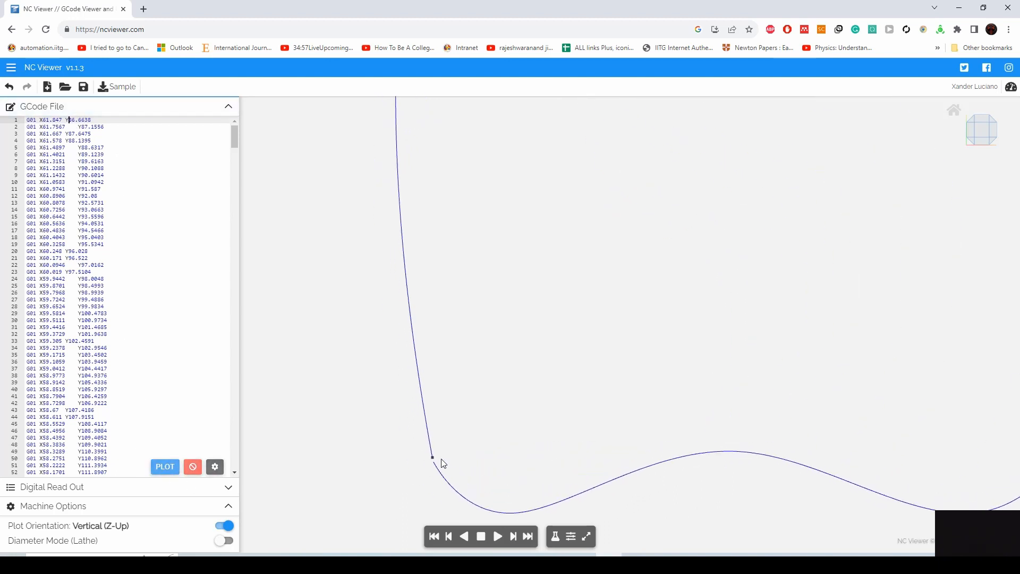
pyautogui.scroll(2, 428, 475)
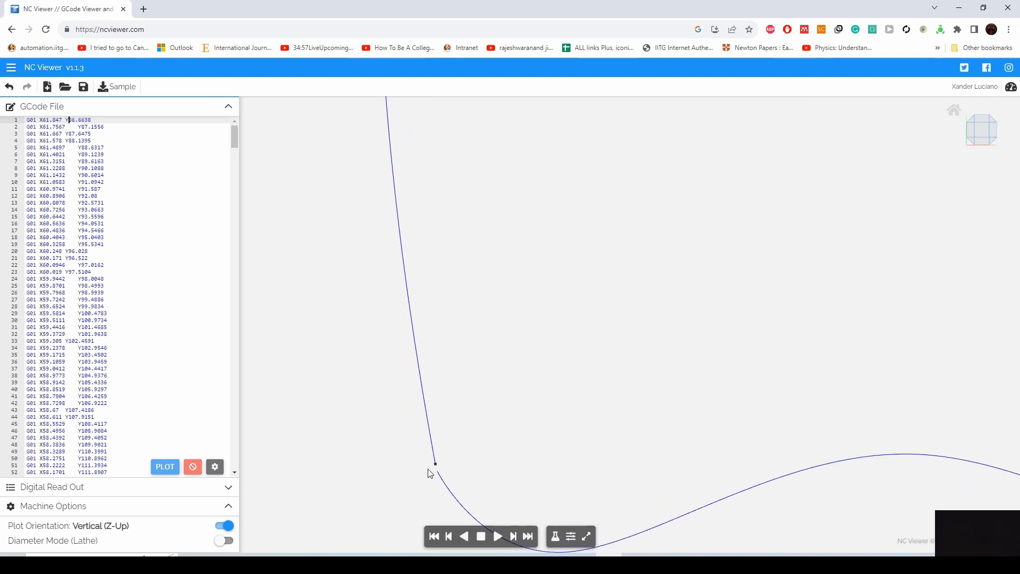
# - Step through the G-code from line 1 to line 39 and follow the marked point along the curve
pyautogui.press('Down')
pyautogui.press('Down')
pyautogui.press('Down')
pyautogui.press('Down')
pyautogui.press('Down')
pyautogui.press('Down')
pyautogui.press('Down')
pyautogui.press('Down')
pyautogui.press('Down')
pyautogui.press('Down')
pyautogui.press('Down')
pyautogui.press('Down')
pyautogui.press('Down')
pyautogui.press('Down')
pyautogui.press('Down')
pyautogui.press('Down')
pyautogui.press('Down')
pyautogui.press('Down')
pyautogui.press('Down')
pyautogui.press('Down')
pyautogui.press('Down')
pyautogui.press('Down')
pyautogui.press('Down')
pyautogui.press('Down')
pyautogui.press('Down')
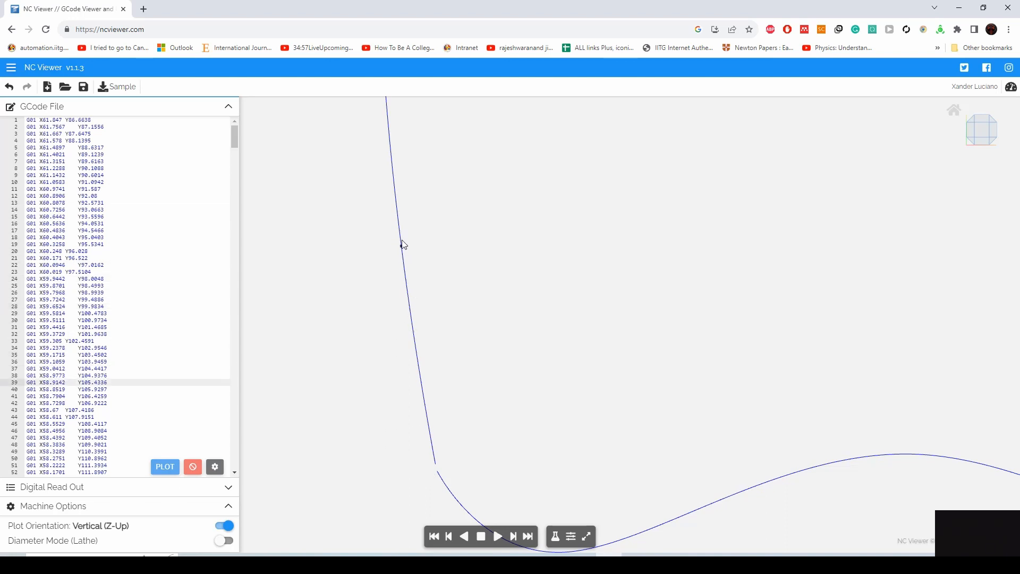
pyautogui.scroll(3, 409, 254)
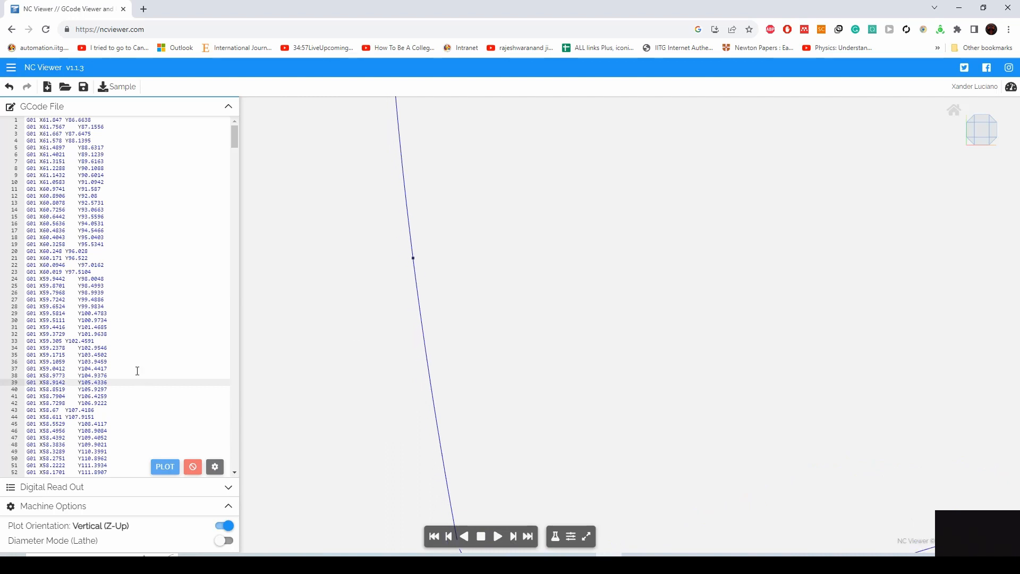
# - Continue stepping through the G-code from line 39 to line 89 and trace the point's position on the whole curve
pyautogui.scroll(-3, 143, 385)
pyautogui.scroll(-5, 478, 301)
pyautogui.moveTo(551, 283); pyautogui.dragTo(531, 378)
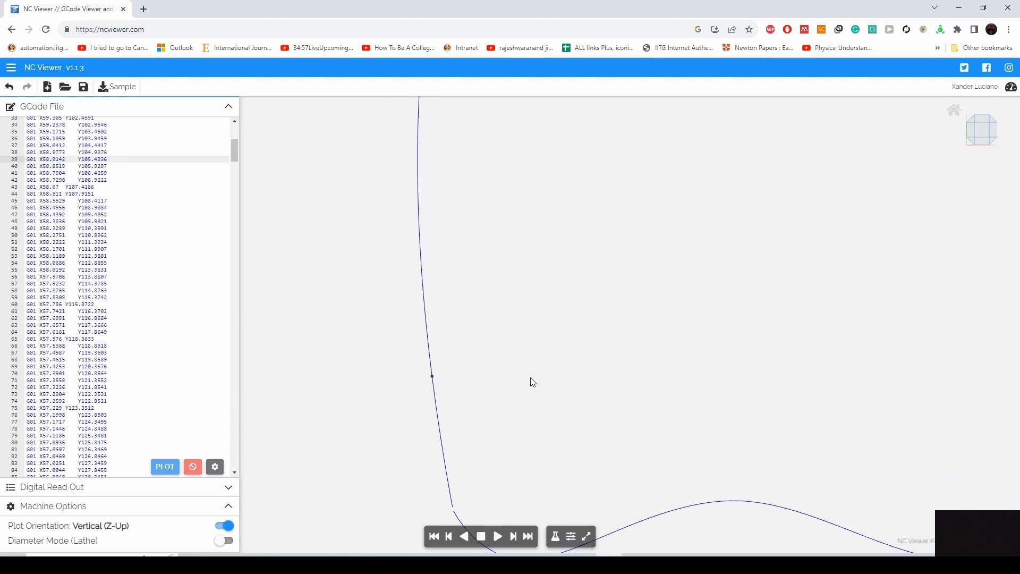
pyautogui.press('Down')
pyautogui.press('Down')
pyautogui.press('Down')
pyautogui.press('Down')
pyautogui.press('Down')
pyautogui.press('Down')
pyautogui.press('Down')
pyautogui.press('Down')
pyautogui.press('Down')
pyautogui.press('Down')
pyautogui.press('Down')
pyautogui.press('Down')
pyautogui.press('Down')
pyautogui.press('Down')
pyautogui.press('Down')
pyautogui.press('Down')
pyautogui.press('Down')
pyautogui.press('Down')
pyautogui.press('Down')
pyautogui.press('Down')
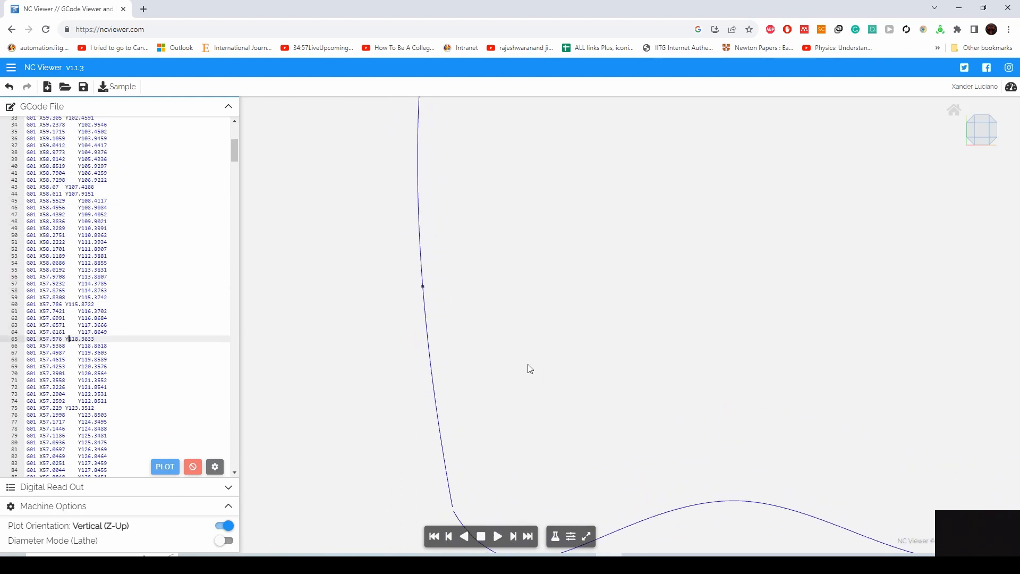
pyautogui.press('Down')
pyautogui.press('Down')
pyautogui.press('Down')
pyautogui.press('Down')
pyautogui.press('Down')
pyautogui.press('Down')
pyautogui.press('Down')
pyautogui.scroll(-3, 530, 368)
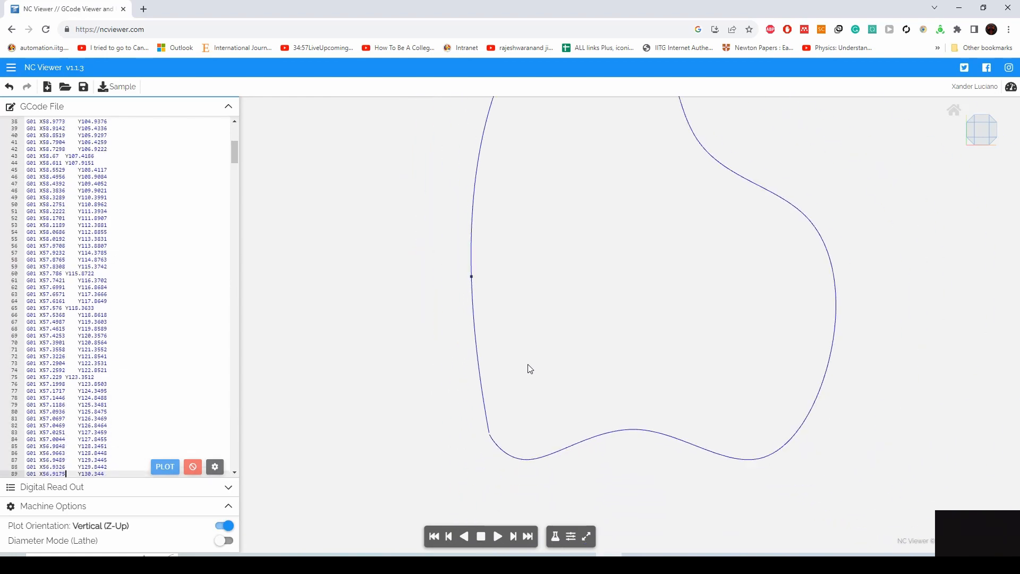
# - Step through the G-code from line 89 to line 453 and follow the marked point around the closed curve
pyautogui.press('Down')
pyautogui.press('Down')
pyautogui.press('Down')
pyautogui.press('Down')
pyautogui.press('Down')
pyautogui.press('Down')
pyautogui.press('Down')
pyautogui.press('Down')
pyautogui.press('Down')
pyautogui.press('Down')
pyautogui.press('Down')
pyautogui.press('Down')
pyautogui.press('Down')
pyautogui.press('Down')
pyautogui.press('Down')
pyautogui.press('Down')
pyautogui.press('Down')
pyautogui.press('Down')
pyautogui.press('Down')
pyautogui.press('Down')
pyautogui.scroll(-3, 529, 365)
pyautogui.moveTo(551, 292); pyautogui.dragTo(506, 404)
pyautogui.press('Down')
pyautogui.press('Down')
pyautogui.press('Down')
pyautogui.press('Down')
pyautogui.press('Down')
pyautogui.press('Down')
pyautogui.press('Down')
pyautogui.press('Down')
pyautogui.press('Down')
pyautogui.press('Down')
pyautogui.press('Down')
pyautogui.press('Down')
pyautogui.press('Down')
pyautogui.press('Down')
pyautogui.press('Down')
pyautogui.press('Down')
pyautogui.press('Down')
pyautogui.press('Down')
pyautogui.press('Down')
pyautogui.press('Down')
pyautogui.press('Down')
pyautogui.press('Down')
pyautogui.press('Down')
pyautogui.press('Down')
pyautogui.press('Down')
pyautogui.press('Down')
pyautogui.press('Down')
pyautogui.press('Down')
pyautogui.press('Down')
pyautogui.press('Down')
pyautogui.press('Down')
pyautogui.press('Down')
pyautogui.press('Down')
pyautogui.press('Down')
pyautogui.press('Down')
pyautogui.press('Down')
pyautogui.press('Down')
pyautogui.press('Down')
pyautogui.press('Down')
pyautogui.press('Down')
pyautogui.press('Down')
pyautogui.press('Down')
pyautogui.press('Down')
pyautogui.press('Down')
pyautogui.press('Down')
pyautogui.press('Down')
pyautogui.press('Down')
pyautogui.press('Down')
pyautogui.press('Down')
pyautogui.press('Down')
pyautogui.press('Down')
pyautogui.press('Down')
pyautogui.press('Down')
pyautogui.press('Down')
pyautogui.press('Down')
pyautogui.press('Down')
pyautogui.press('Down')
pyautogui.press('Down')
pyautogui.press('Down')
pyautogui.press('Down')
pyautogui.press('Down')
pyautogui.press('Down')
pyautogui.press('Down')
pyautogui.press('Down')
pyautogui.press('Down')
pyautogui.press('Down')
pyautogui.press('Down')
pyautogui.press('Down')
pyautogui.press('Down')
pyautogui.press('Down')
pyautogui.press('Down')
pyautogui.press('Down')
pyautogui.press('Down')
pyautogui.press('Down')
pyautogui.press('Down')
pyautogui.press('Down')
pyautogui.press('Down')
pyautogui.press('Down')
pyautogui.press('Down')
pyautogui.press('Down')
pyautogui.press('Down')
pyautogui.press('Down')
pyautogui.press('Down')
pyautogui.press('Down')
pyautogui.press('Down')
pyautogui.press('Down')
pyautogui.press('Down')
pyautogui.press('Down')
pyautogui.press('Down')
pyautogui.press('Down')
pyautogui.press('Down')
pyautogui.press('Down')
pyautogui.press('Down')
pyautogui.press('Down')
pyautogui.press('Down')
pyautogui.press('Down')
pyautogui.press('Down')
pyautogui.press('Down')
pyautogui.press('Down')
pyautogui.press('Down')
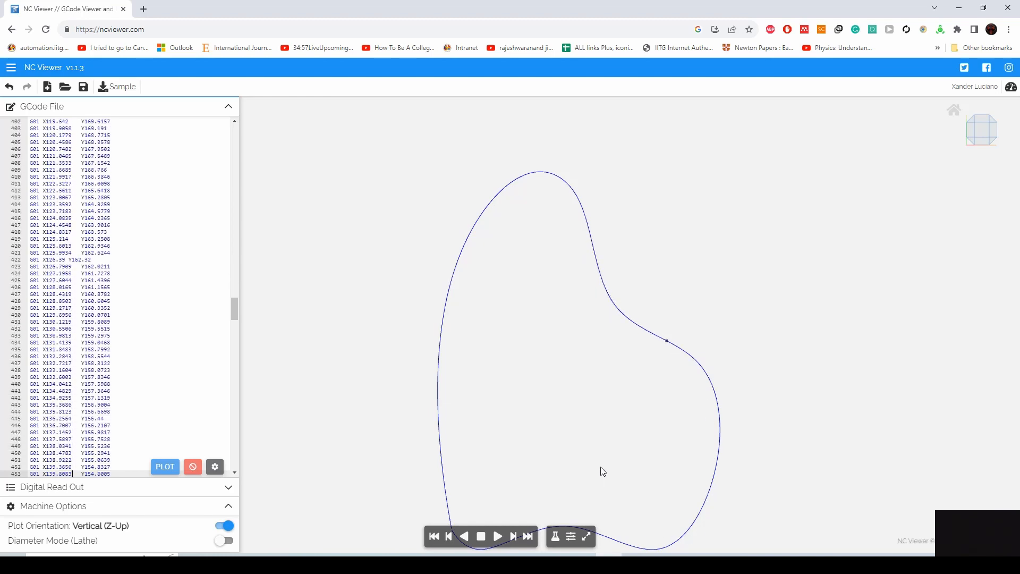
# - Step through the G-code from line 453 to line 574 and follow the marked point along the curve
pyautogui.press('Down')
pyautogui.press('Down')
pyautogui.press('Down')
pyautogui.press('Down')
pyautogui.press('Down')
pyautogui.press('Down')
pyautogui.press('Down')
pyautogui.press('Down')
pyautogui.press('Down')
pyautogui.press('Down')
pyautogui.press('Down')
pyautogui.press('Down')
pyautogui.press('Down')
pyautogui.press('Down')
pyautogui.press('Down')
pyautogui.press('Down')
pyautogui.press('Down')
pyautogui.press('Down')
pyautogui.press('Down')
pyautogui.press('Down')
pyautogui.press('Down')
pyautogui.press('Down')
pyautogui.press('Down')
pyautogui.press('Down')
pyautogui.press('Down')
pyautogui.press('Down')
pyautogui.press('Down')
pyautogui.press('Down')
pyautogui.press('Down')
pyautogui.press('Down')
pyautogui.press('Down')
pyautogui.press('Down')
pyautogui.press('Down')
pyautogui.press('Down')
pyautogui.press('Down')
pyautogui.press('Down')
pyautogui.press('Down')
pyautogui.press('Down')
pyautogui.press('Down')
pyautogui.press('Down')
pyautogui.press('Down')
pyautogui.press('Down')
pyautogui.press('Down')
pyautogui.press('Down')
pyautogui.press('Down')
pyautogui.press('Down')
pyautogui.press('Down')
pyautogui.press('Down')
pyautogui.press('Down')
# - Continue stepping through the G-code beyond line 574 and trace the marked point along the lower part of the curve
pyautogui.scroll(5, 606, 321)
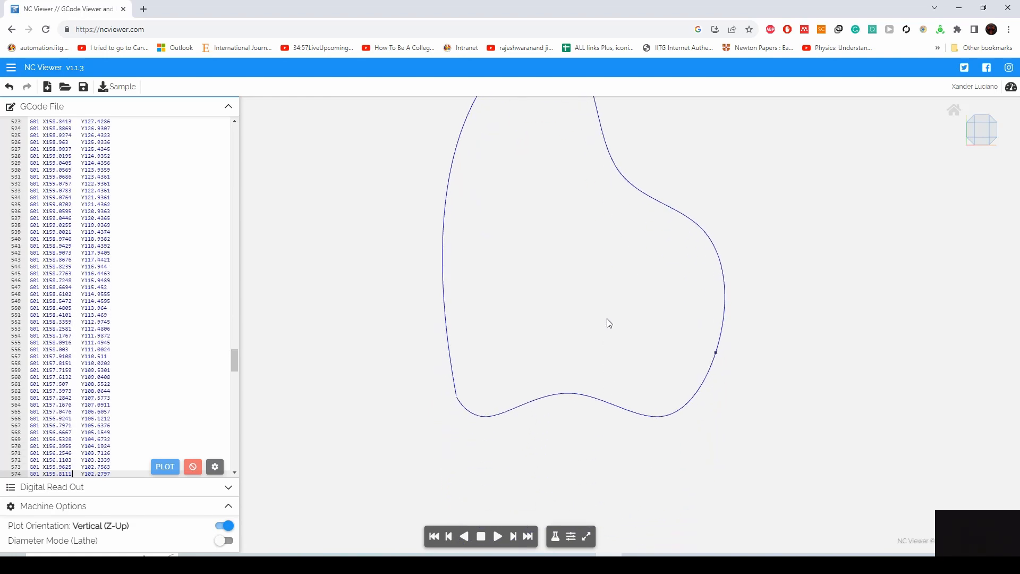
pyautogui.press('Down')
pyautogui.press('Down')
pyautogui.press('Down')
pyautogui.press('Down')
pyautogui.press('Down')
pyautogui.press('Down')
pyautogui.press('Down')
pyautogui.press('Down')
pyautogui.press('Down')
pyautogui.press('Down')
pyautogui.press('Down')
pyautogui.press('Down')
pyautogui.press('Down')
pyautogui.press('Down')
pyautogui.press('Down')
pyautogui.press('Down')
pyautogui.press('Down')
pyautogui.press('Down')
pyautogui.press('Down')
pyautogui.press('Down')
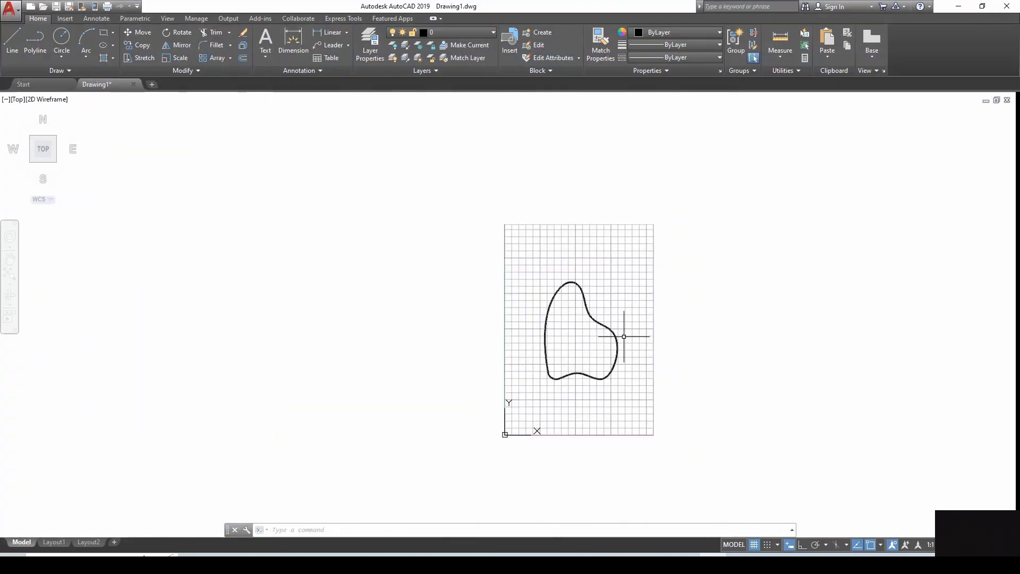
# - Erase the closed spline together with all the points placed along it
pyautogui.scroll(5, 619, 337)
pyautogui.moveTo(649, 387); pyautogui.dragTo(628, 258, button='middle')
pyautogui.scroll(-8, 628, 258)
pyautogui.click(694, 400)
pyautogui.click(540, 196)
pyautogui.press('Delete')
pyautogui.scroll(4, 559, 209)
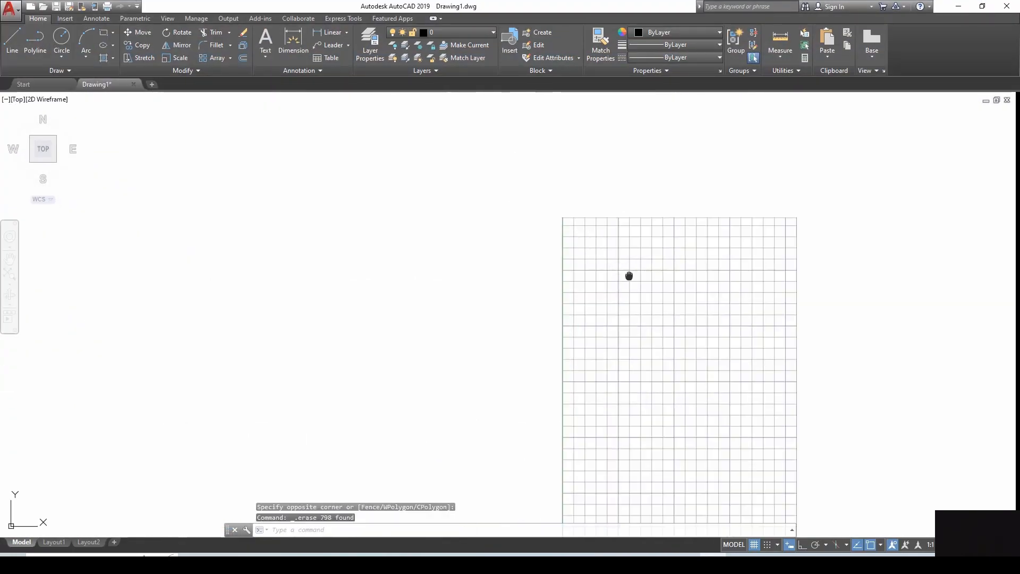
# - Draw a closed, irregular zigzag polyline with sharp corners in the upper part of the grid, ending on its start point
pyautogui.moveTo(629, 276); pyautogui.dragTo(412, 207, button='middle')
pyautogui.click(35, 42)
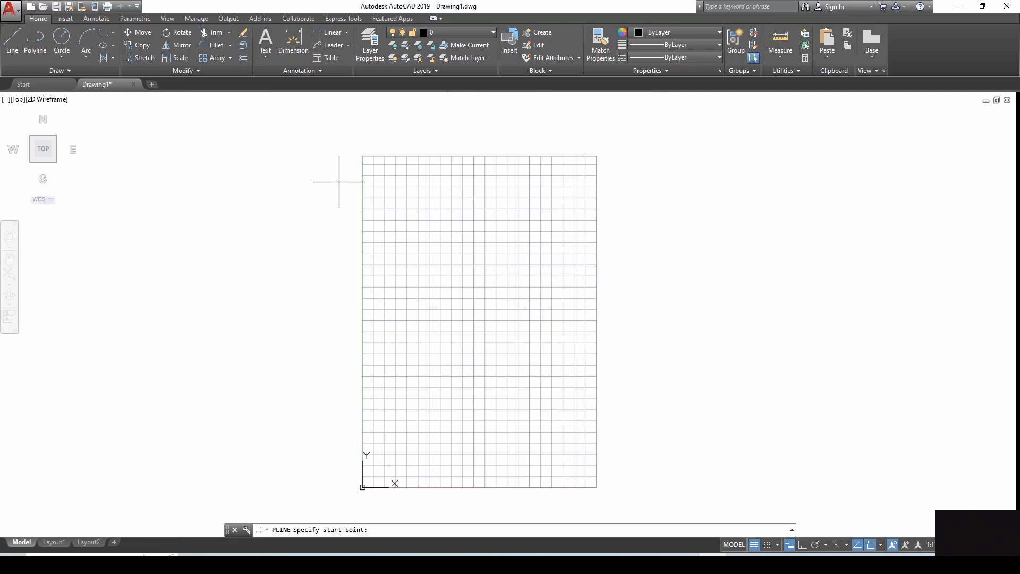
pyautogui.scroll(6, 393, 228)
pyautogui.click(400, 241)
pyautogui.click(543, 165)
pyautogui.click(461, 289)
pyautogui.click(631, 223)
pyautogui.click(561, 313)
pyautogui.click(777, 264)
pyautogui.click(716, 379)
pyautogui.click(698, 329)
pyautogui.click(661, 438)
pyautogui.click(637, 349)
pyautogui.click(547, 478)
pyautogui.click(522, 365)
pyautogui.click(456, 366)
pyautogui.click(525, 298)
pyautogui.click(374, 330)
pyautogui.click(396, 277)
pyautogui.click(400, 241)
pyautogui.scroll(-2, 433, 314)
pyautogui.press('Escape')
pyautogui.scroll(4, 470, 299)
pyautogui.scroll(-4, 457, 297)
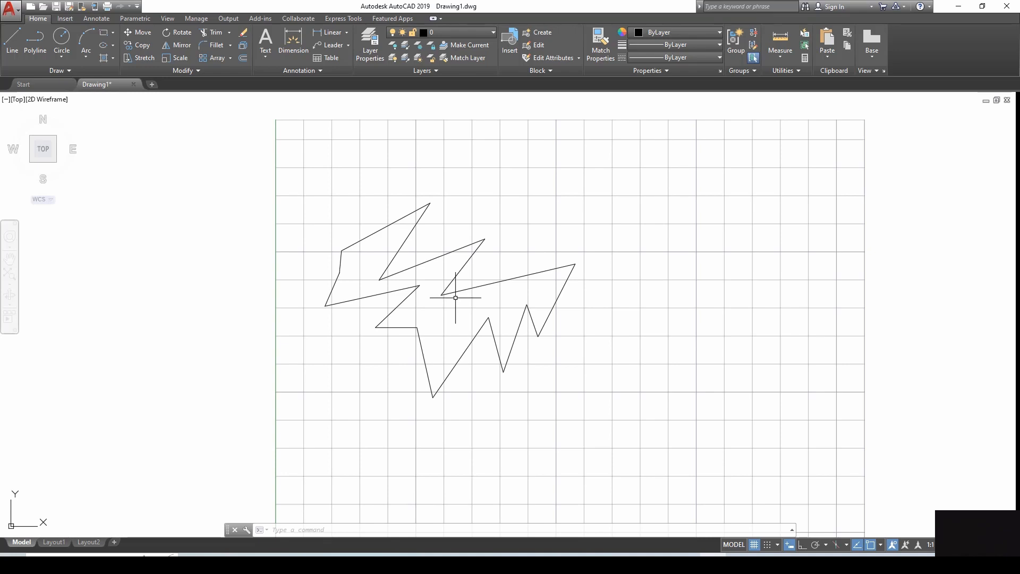
# - Place points along the zigzag polyline with the MEASURE command at a segment length of 1 and inspect their spacing
pyautogui.write('me')
pyautogui.press('Return')
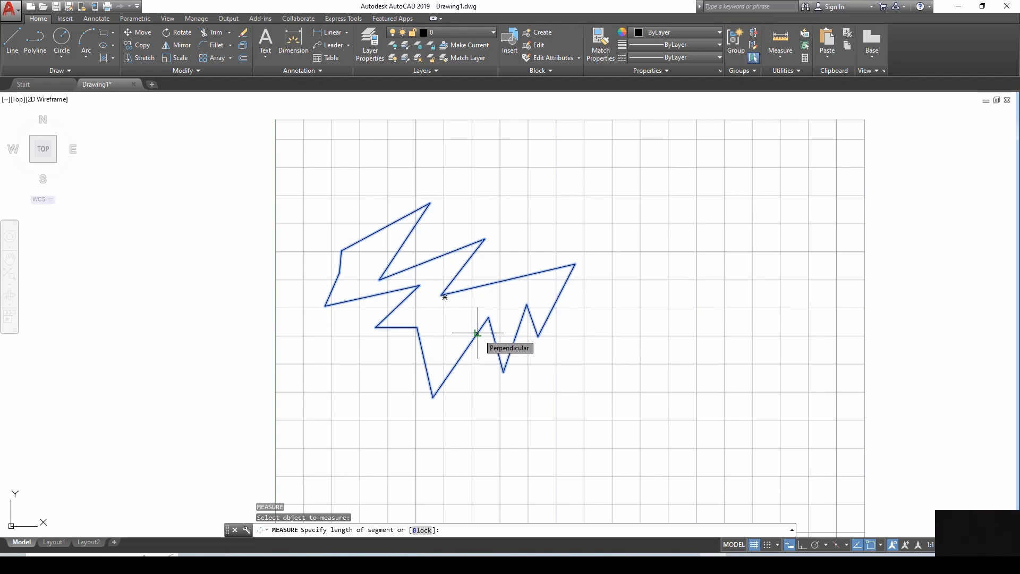
pyautogui.write('1')
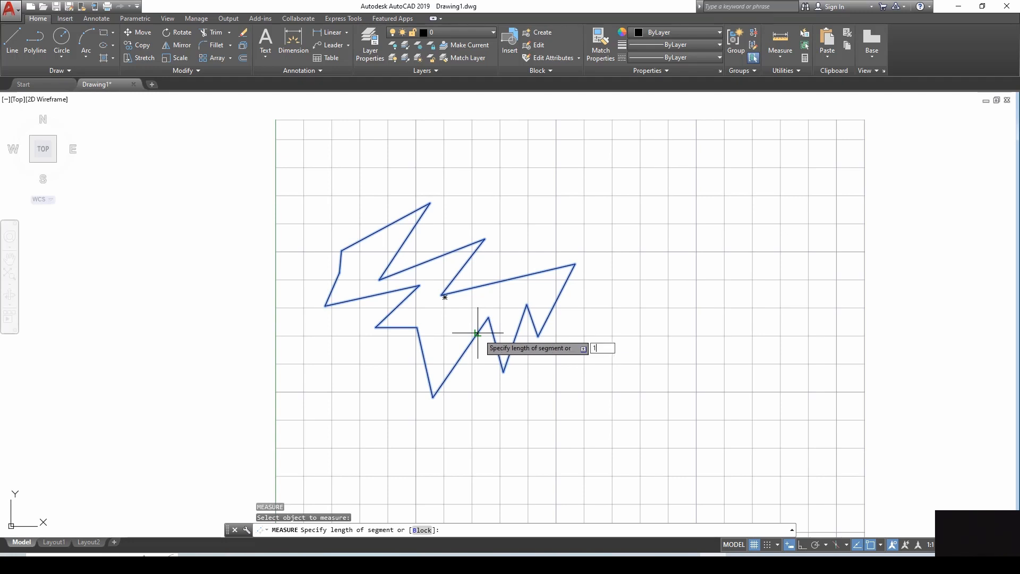
pyautogui.press('Return')
pyautogui.scroll(5, 376, 246)
pyautogui.moveTo(376, 246); pyautogui.dragTo(338, 207, button='middle')
pyautogui.scroll(2, 337, 223)
pyautogui.scroll(3, 376, 267)
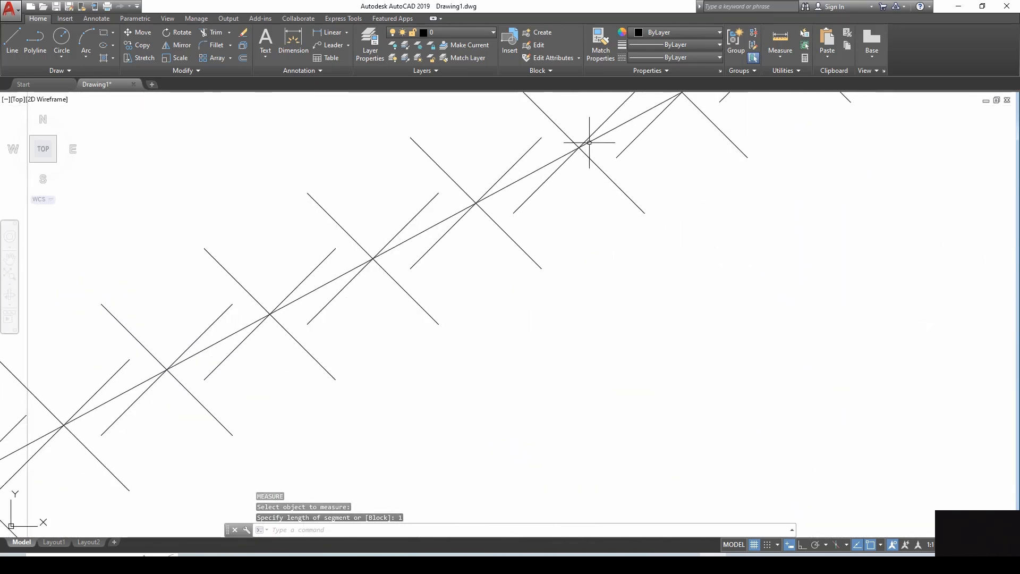
pyautogui.scroll(-8, 602, 221)
pyautogui.scroll(-4, 602, 221)
pyautogui.moveTo(610, 257); pyautogui.dragTo(457, 257, button='middle')
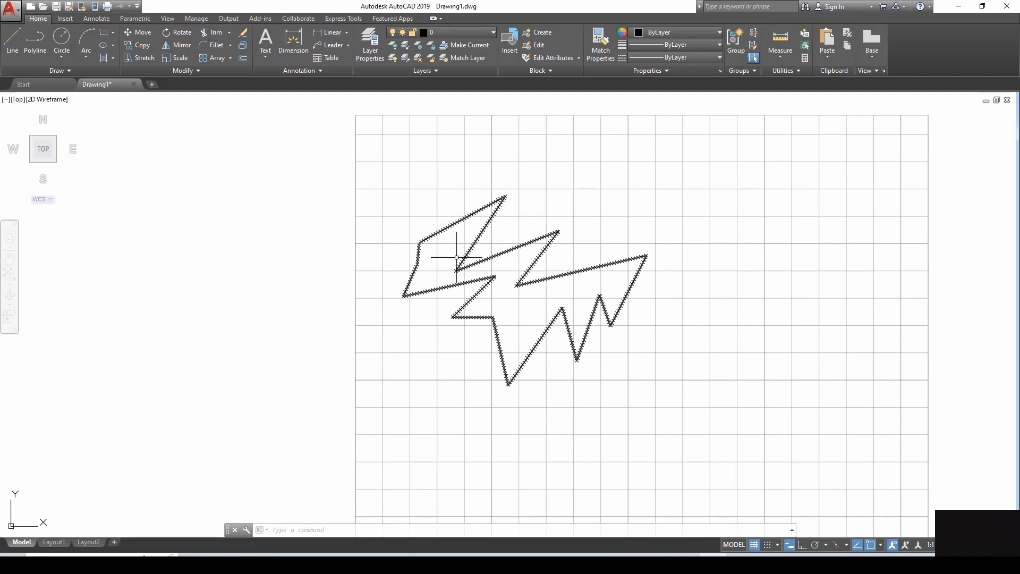
# - Erase the zigzag polyline and all the points along it
pyautogui.click(728, 439)
pyautogui.click(282, 135)
pyautogui.press('Delete')
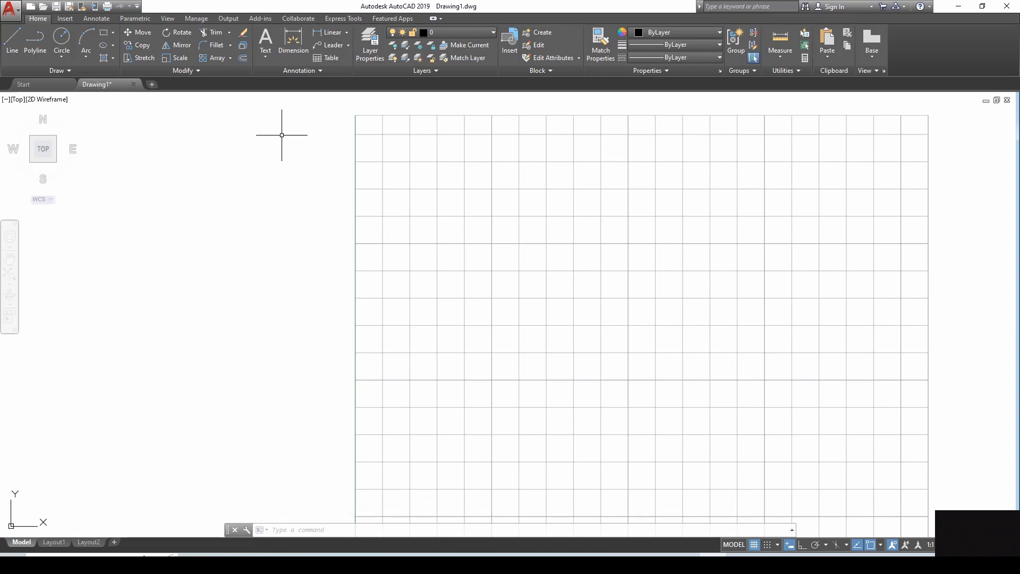
# - Draw a large horizontal rectangle on the empty grid
pyautogui.click(61, 41)
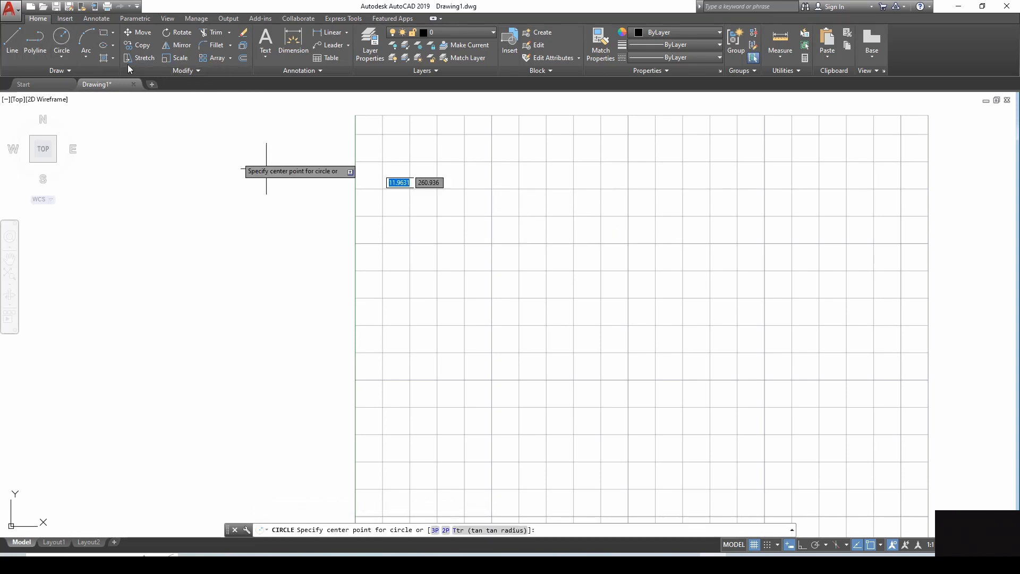
pyautogui.click(104, 33)
pyautogui.click(515, 207)
pyautogui.click(832, 429)
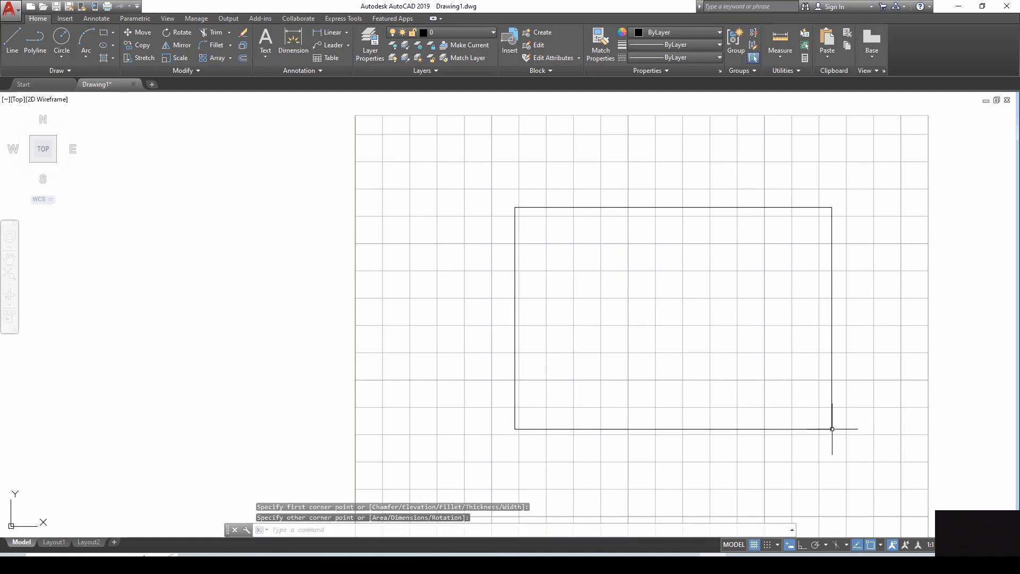
# - Draw a circle with a radius of about 20.6 inside the rectangle, left of its centre
pyautogui.click(62, 42)
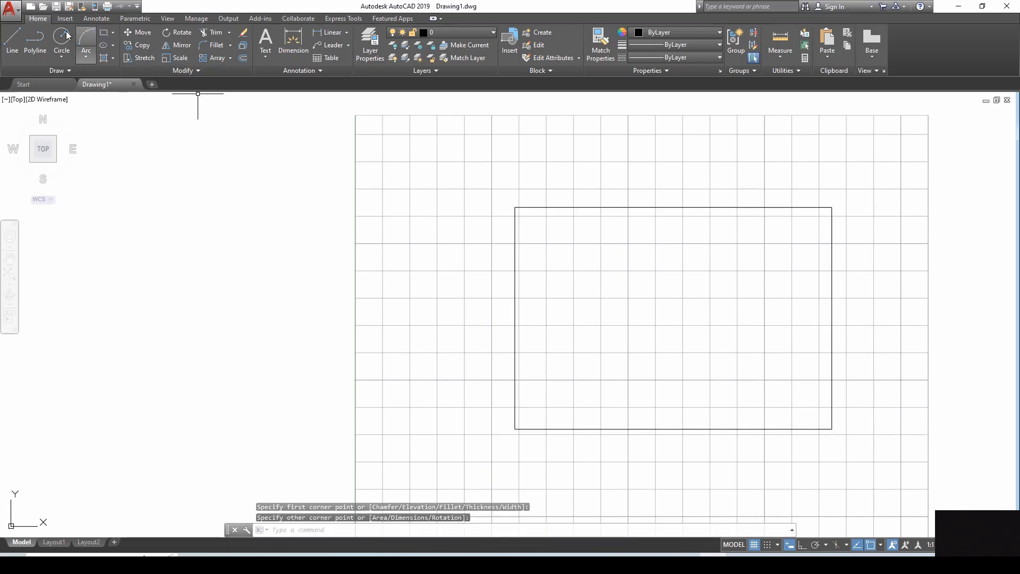
pyautogui.click(644, 291)
pyautogui.click(696, 313)
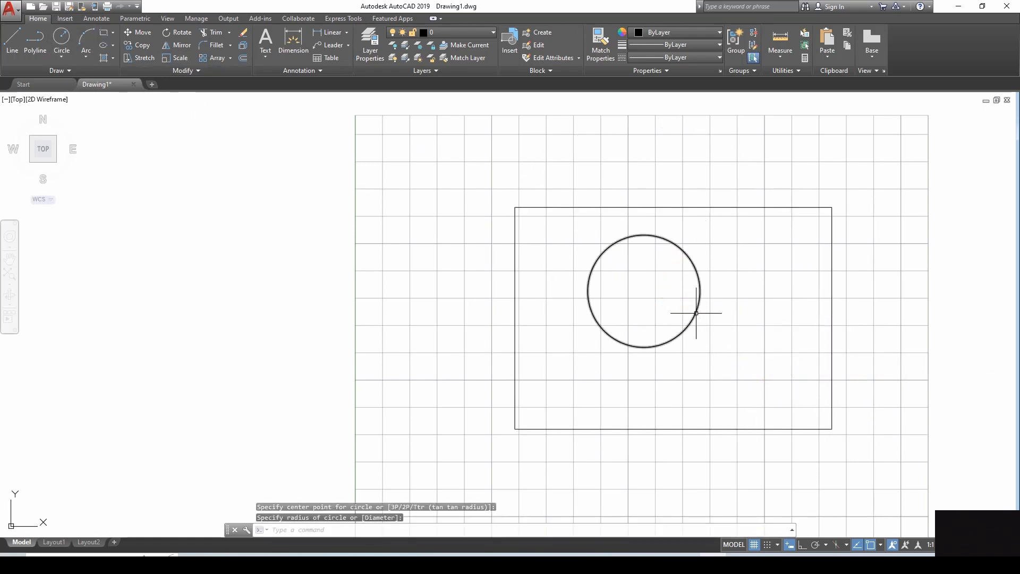
pyautogui.press('Escape')
# - Draw a smaller concentric circle, roughly half the size, inside the existing circle
pyautogui.click(61, 41)
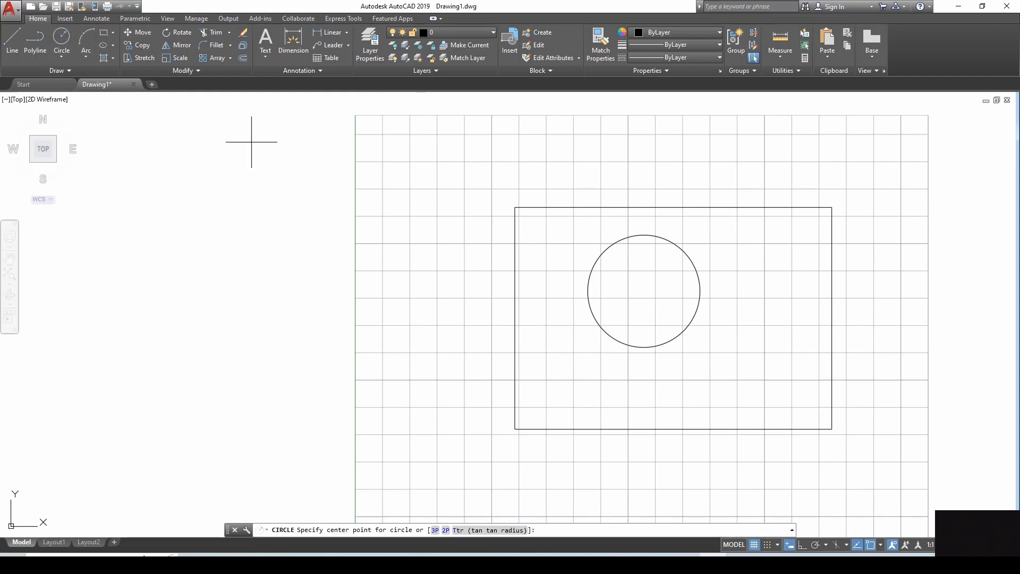
pyautogui.click(644, 291)
pyautogui.press('Escape')
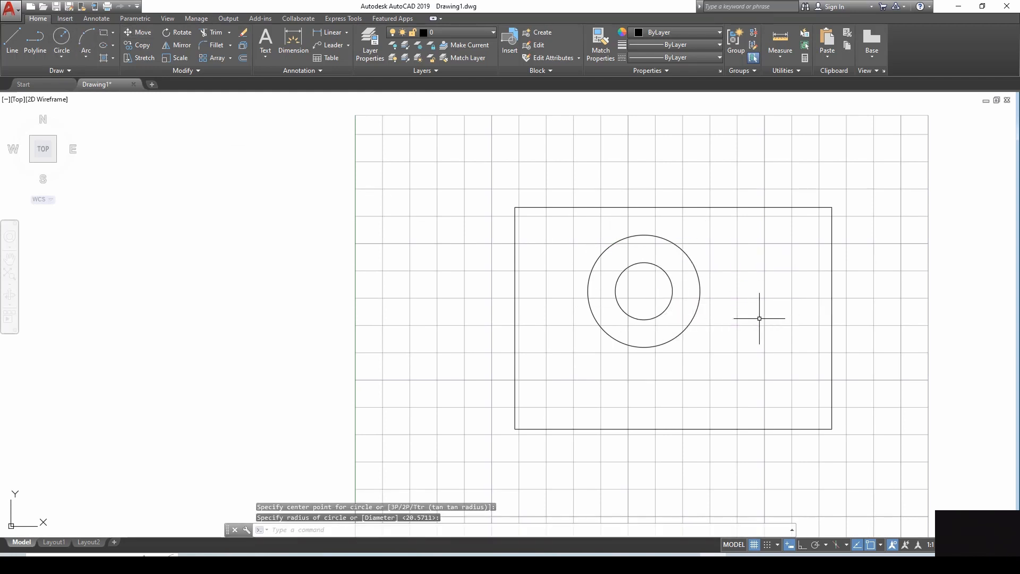
pyautogui.scroll(2, 729, 268)
pyautogui.scroll(-1, 585, 263)
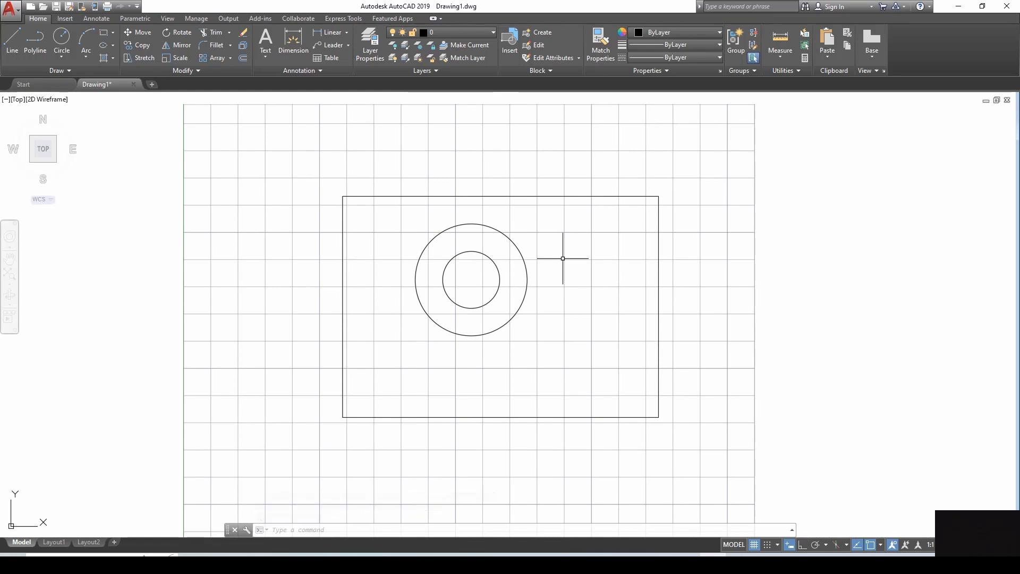
pyautogui.click(351, 195)
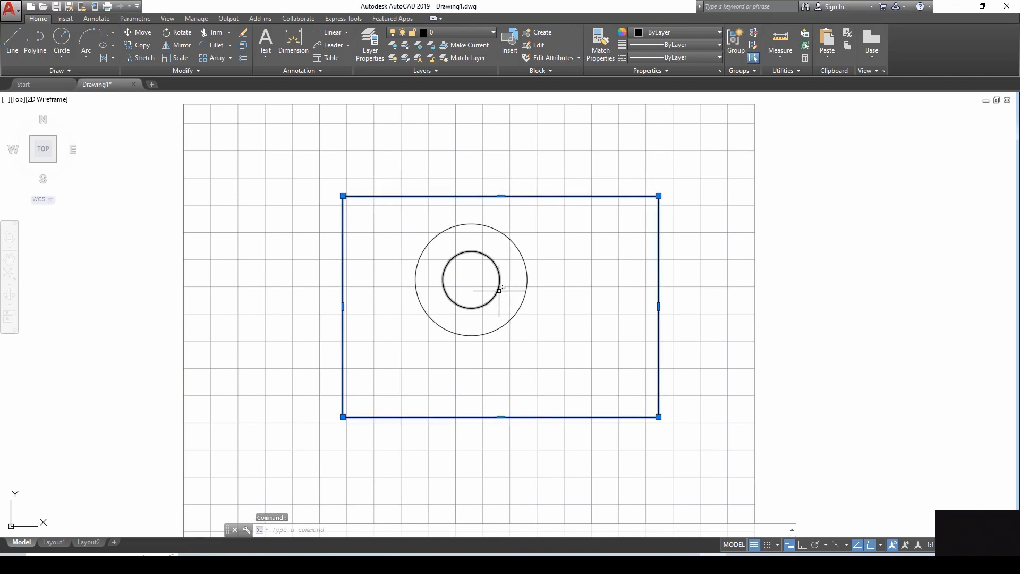
pyautogui.click(523, 310)
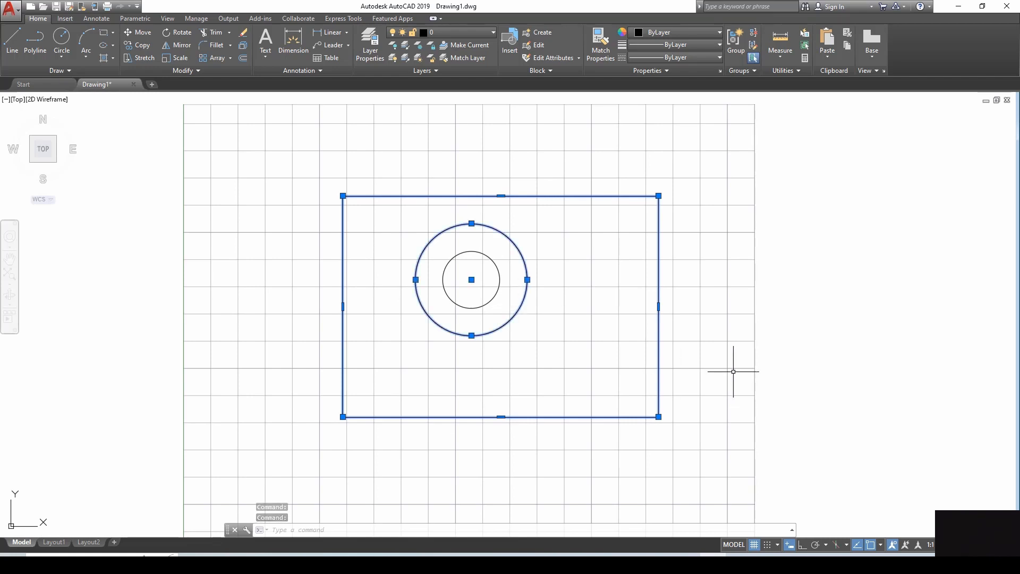
pyautogui.press('Escape')
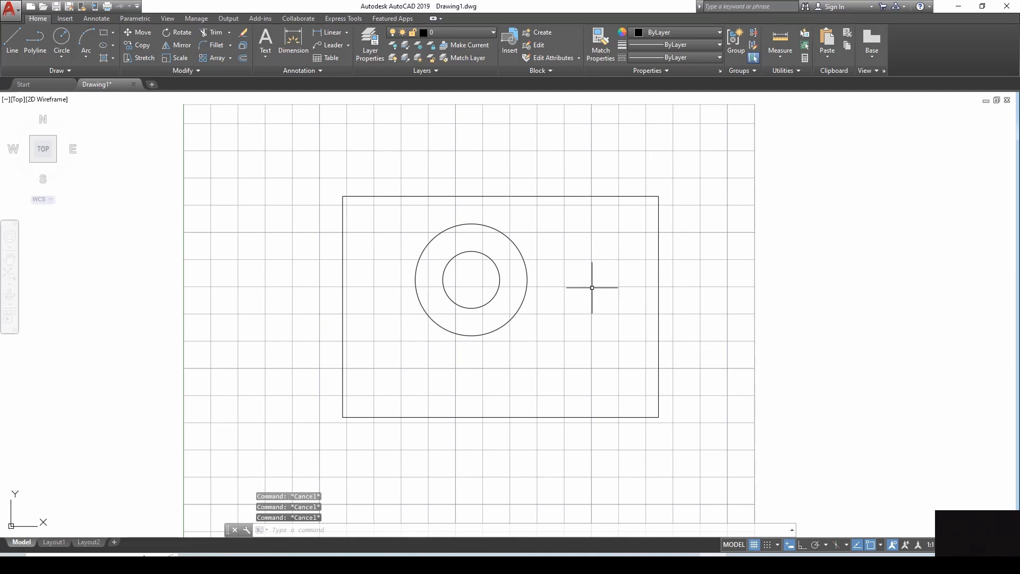
# - Select the inner circle, the outer circle and the rectangle, in that order
pyautogui.click(499, 282)
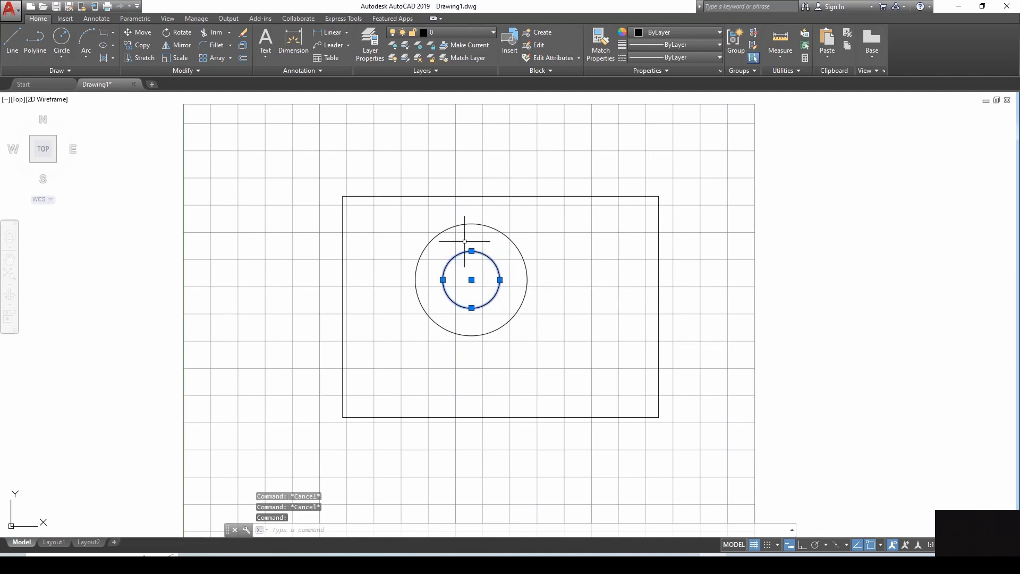
pyautogui.click(527, 273)
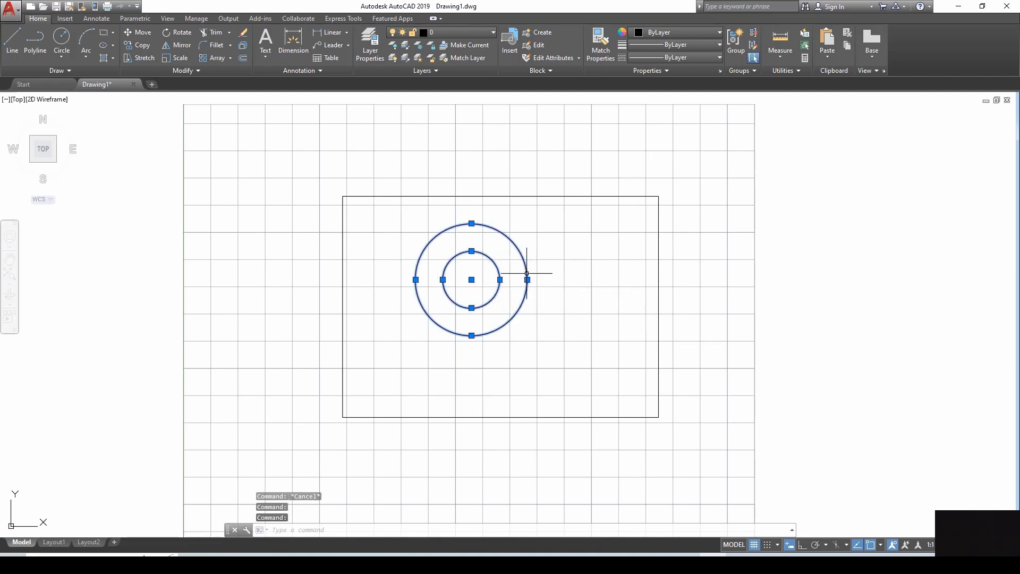
pyautogui.click(658, 246)
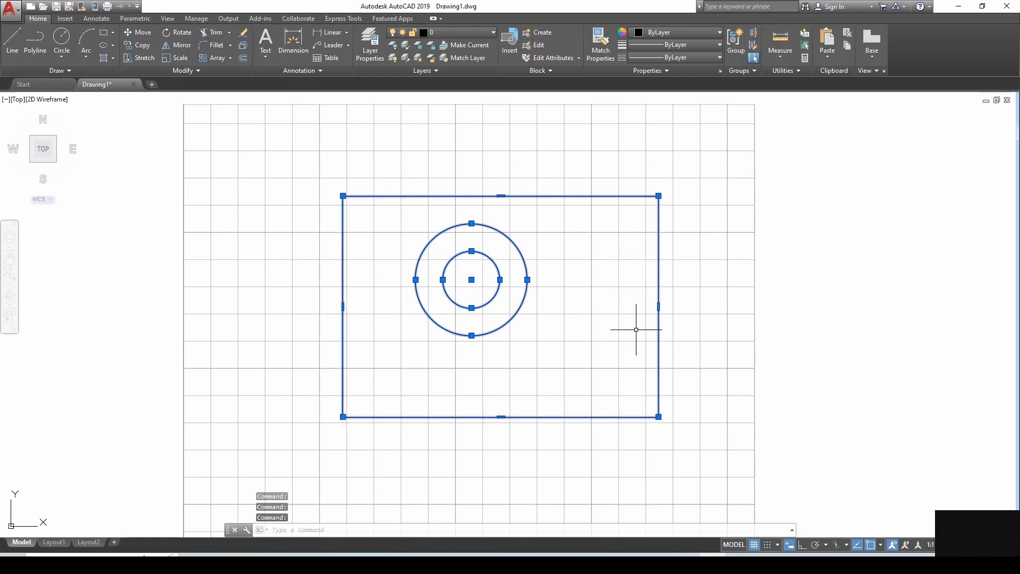